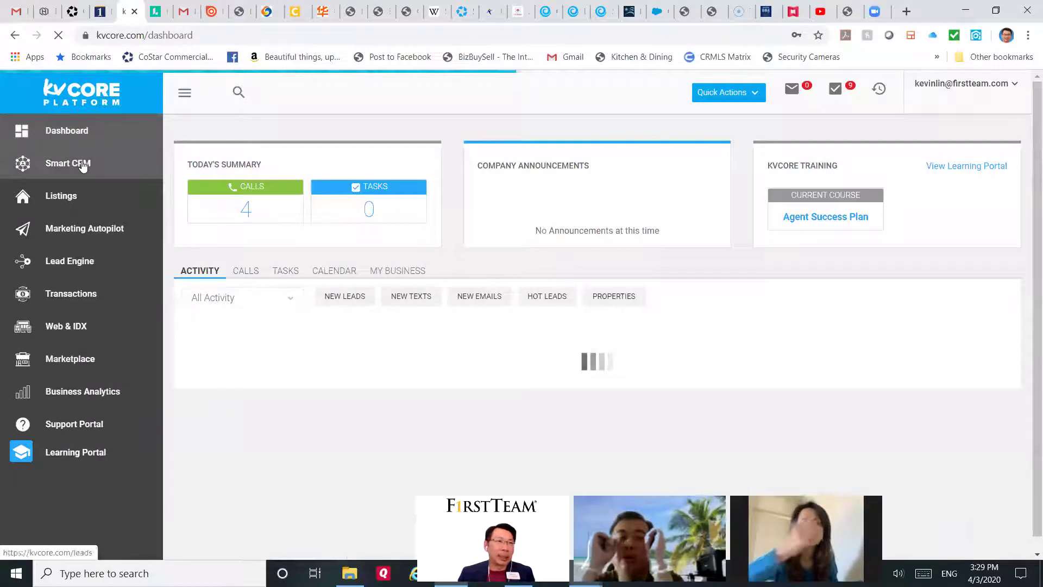
Step: Open Smart CRM and remove the #RoundTableFirstTeam tag filter so every lead shows
{"action": "left_click", "coordinate": [68, 162]}
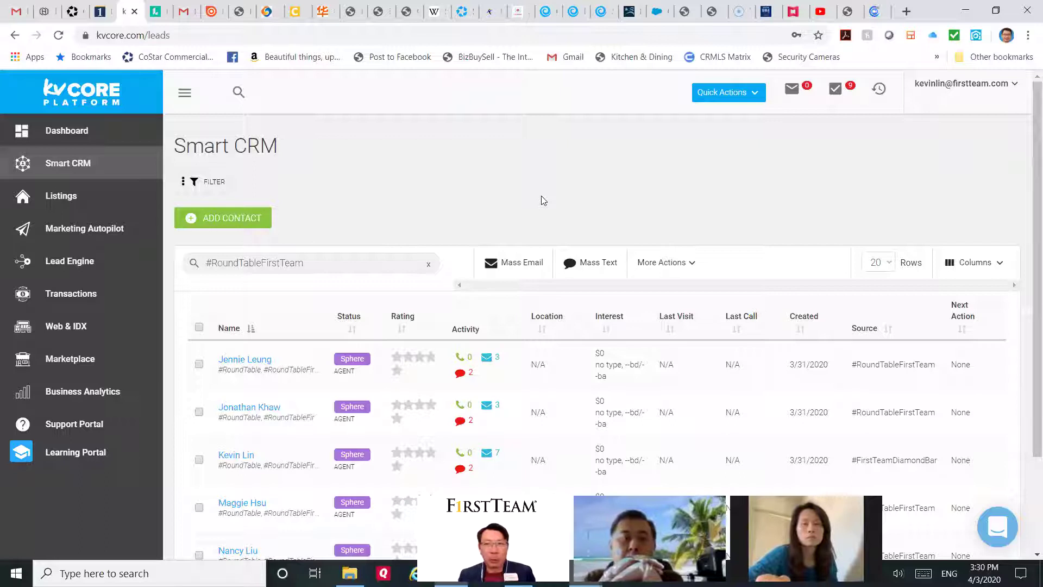
{"action": "scroll", "coordinate": [541, 198], "scroll_direction": "down", "scroll_amount": 2}
{"action": "scroll", "coordinate": [458, 198], "scroll_direction": "up", "scroll_amount": 2}
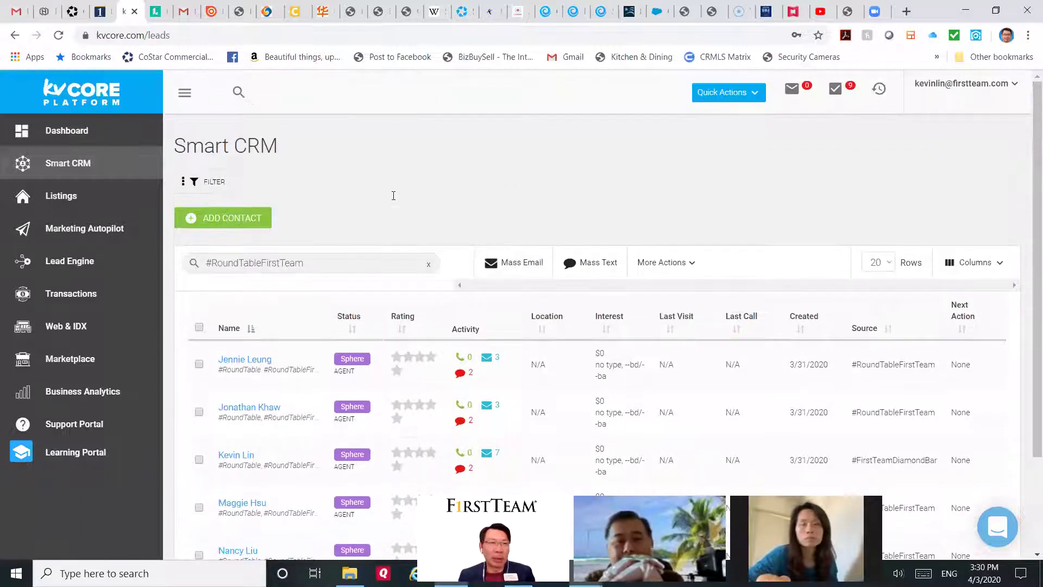
{"action": "left_click", "coordinate": [428, 265]}
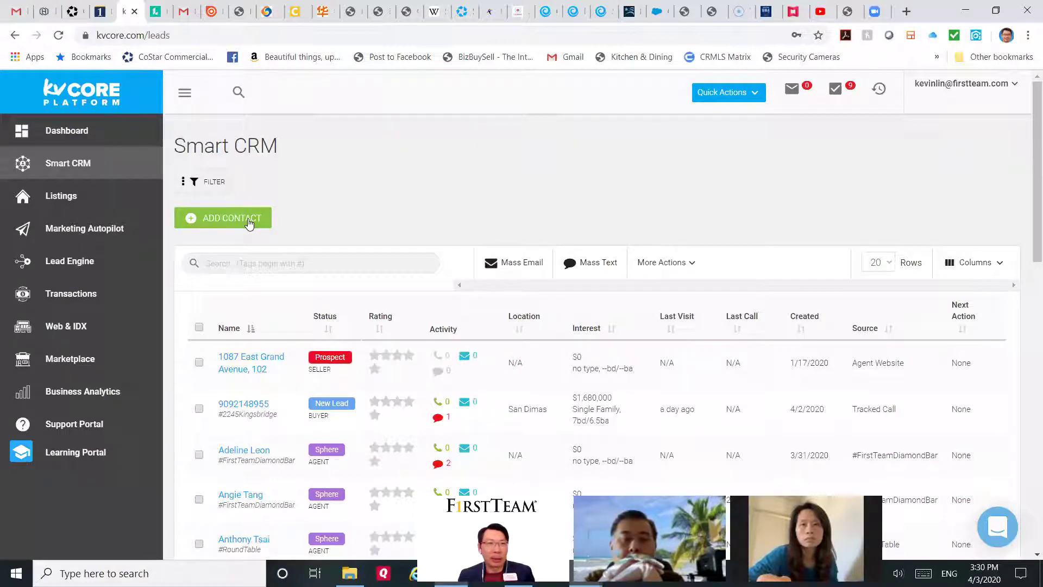
Step: Start a new contact with email, call and text permissions all enabled
{"action": "left_click", "coordinate": [248, 219]}
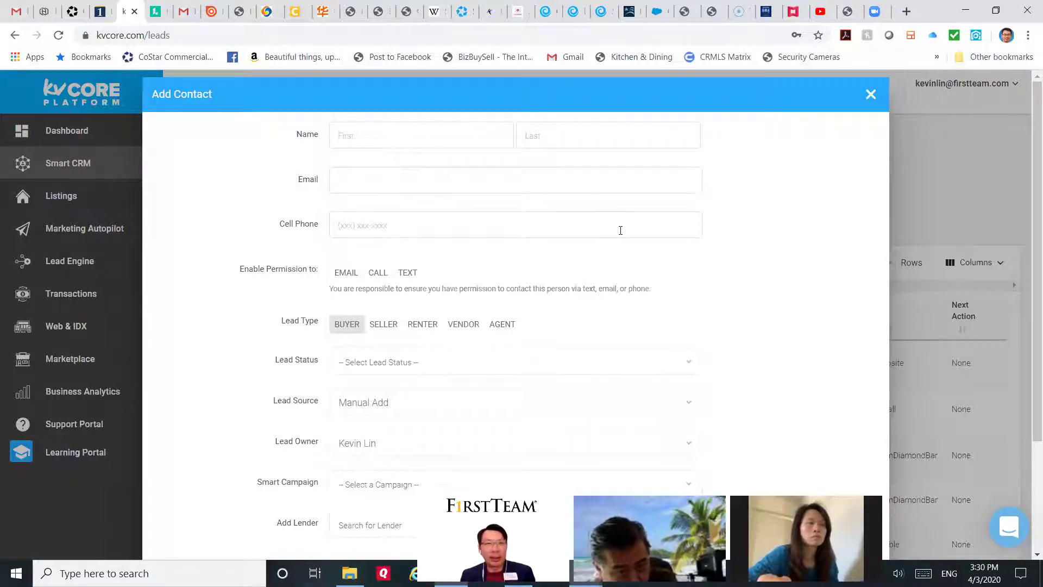
{"action": "scroll", "coordinate": [458, 182], "scroll_direction": "down", "scroll_amount": 1}
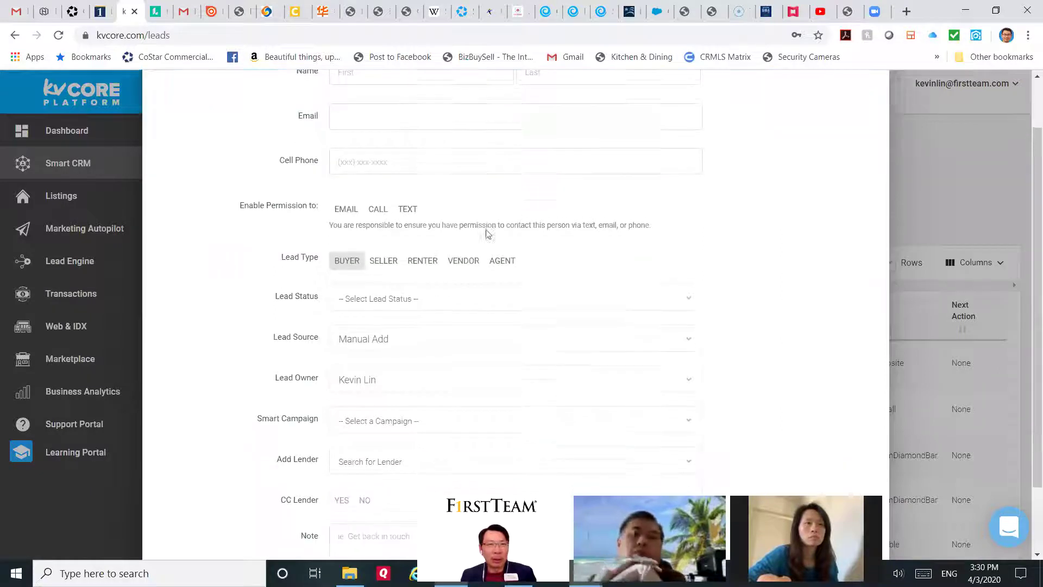
{"action": "left_click", "coordinate": [348, 212]}
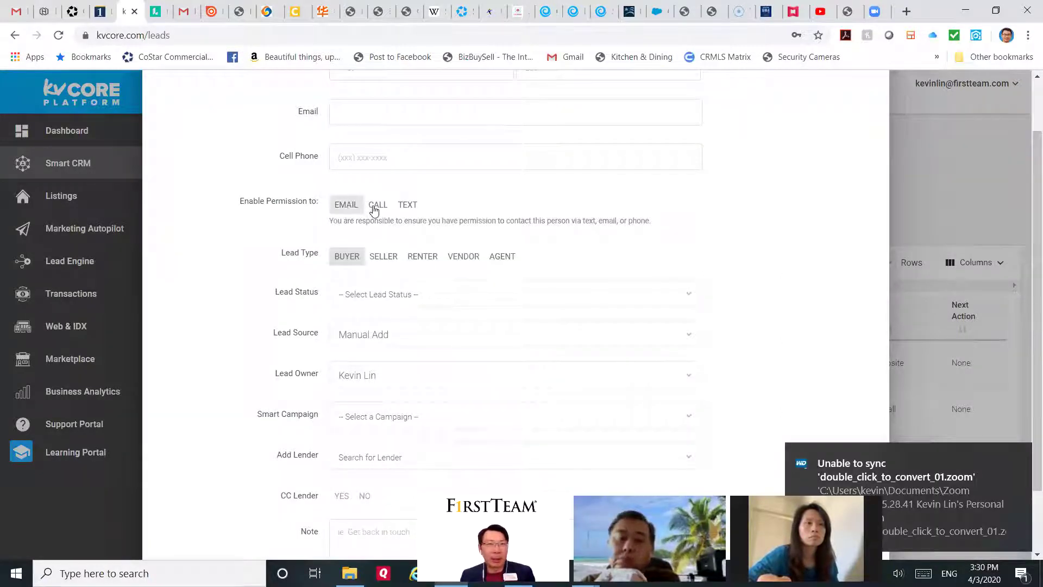
{"action": "left_click", "coordinate": [375, 207]}
{"action": "left_click", "coordinate": [407, 206]}
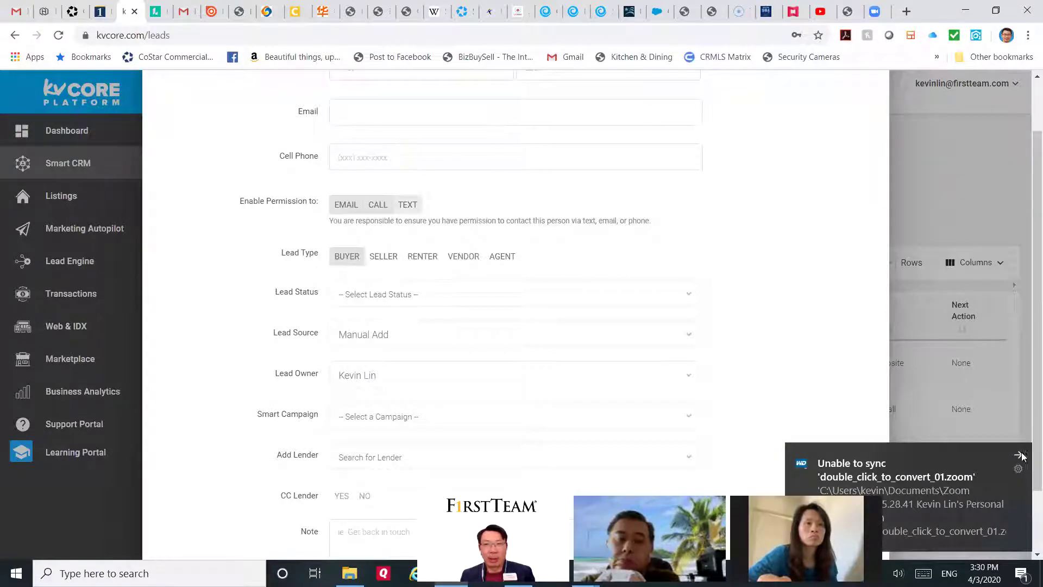
{"action": "left_click", "coordinate": [1021, 455]}
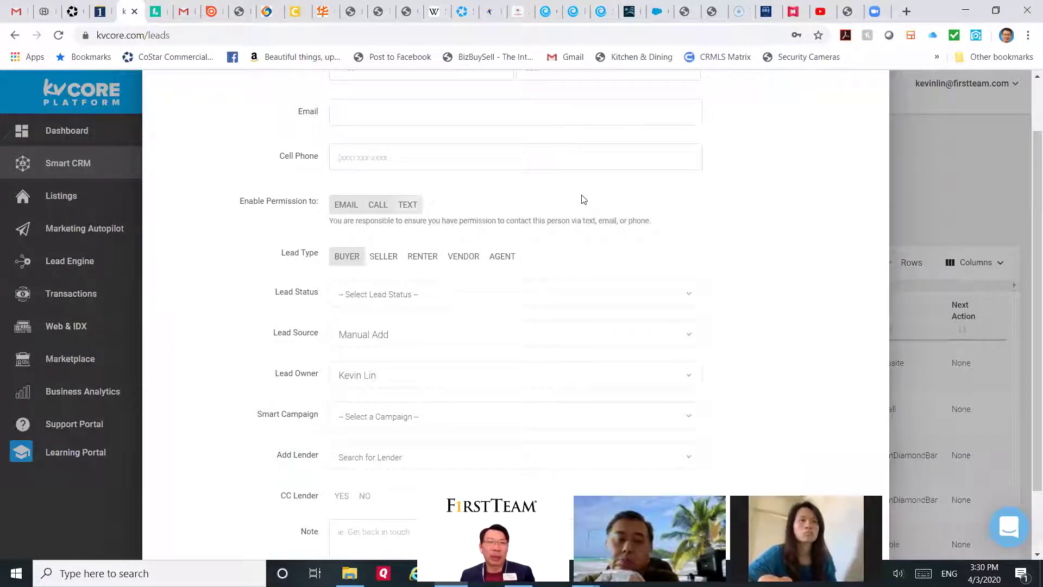
{"action": "left_click", "coordinate": [380, 207]}
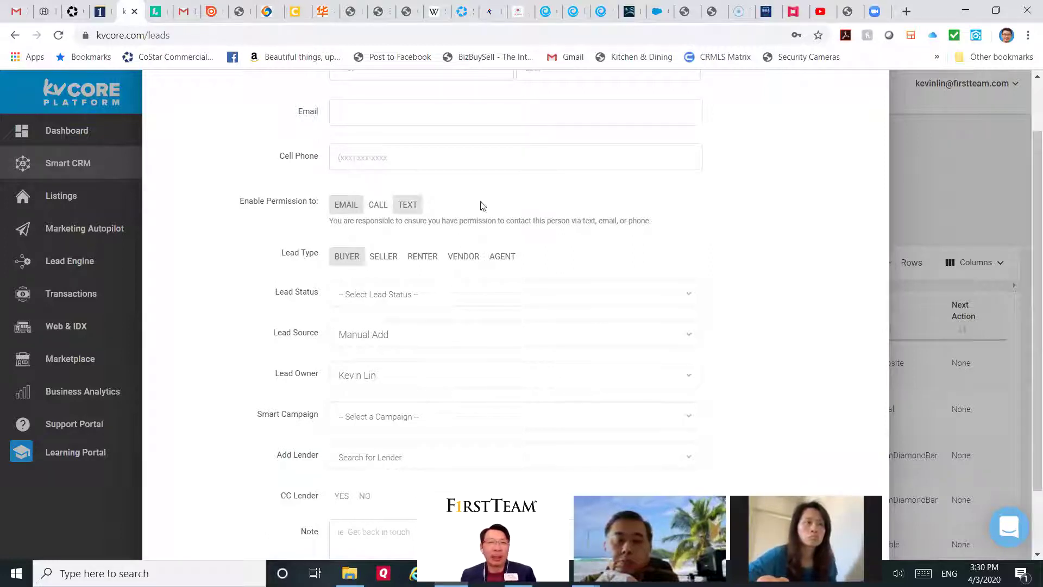
{"action": "left_click", "coordinate": [379, 207]}
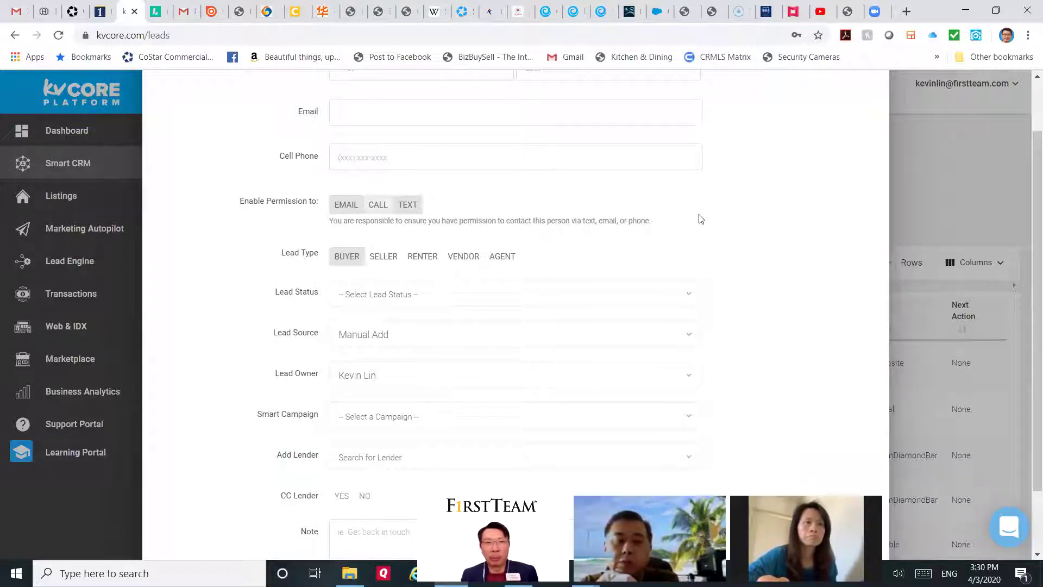
Step: Try the Seller, Renter and Vendor lead types, then narrow the lead type to Agent only
{"action": "scroll", "coordinate": [701, 219], "scroll_direction": "down", "scroll_amount": 1}
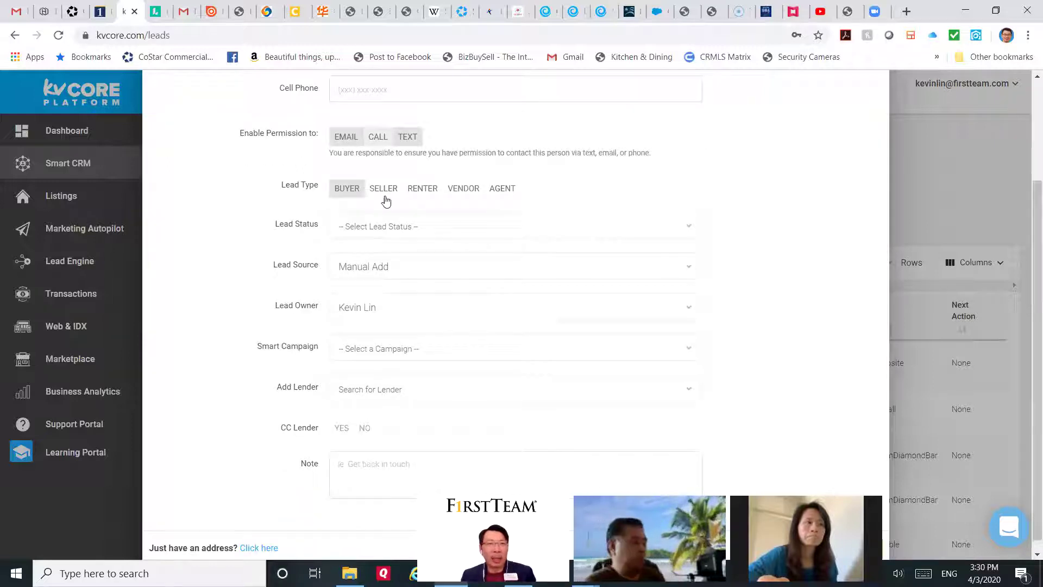
{"action": "left_click", "coordinate": [384, 190]}
{"action": "left_click", "coordinate": [422, 191]}
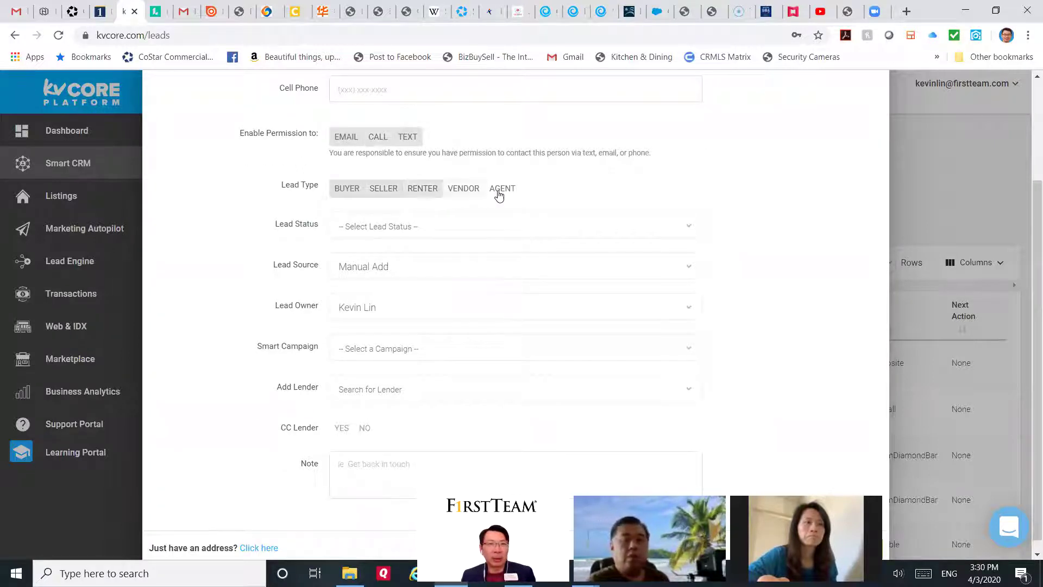
{"action": "left_click", "coordinate": [496, 190]}
{"action": "left_click", "coordinate": [466, 191]}
{"action": "left_click", "coordinate": [467, 191]}
{"action": "left_click", "coordinate": [426, 190]}
{"action": "left_click", "coordinate": [381, 188]}
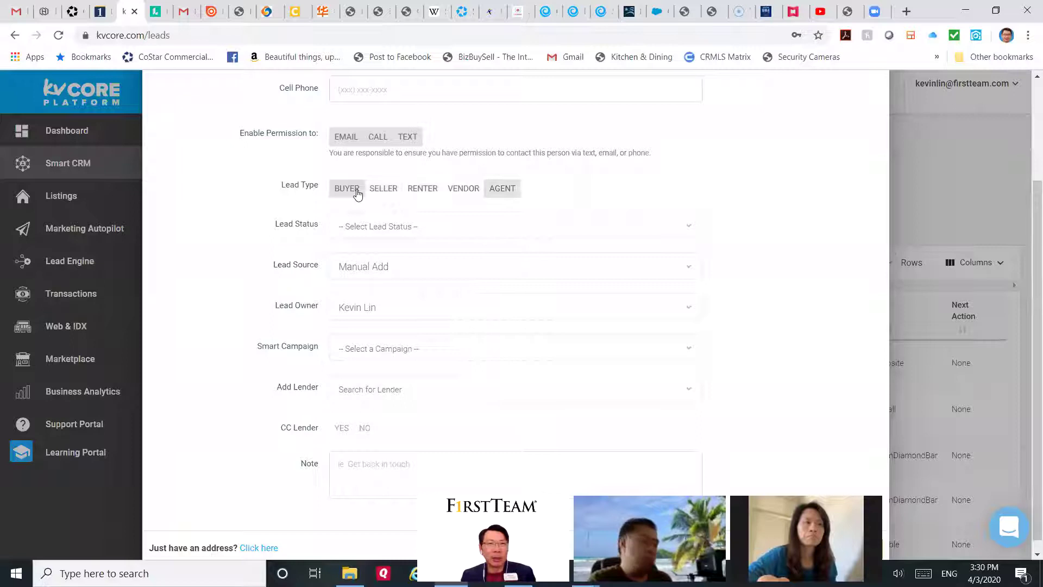
{"action": "left_click", "coordinate": [350, 190]}
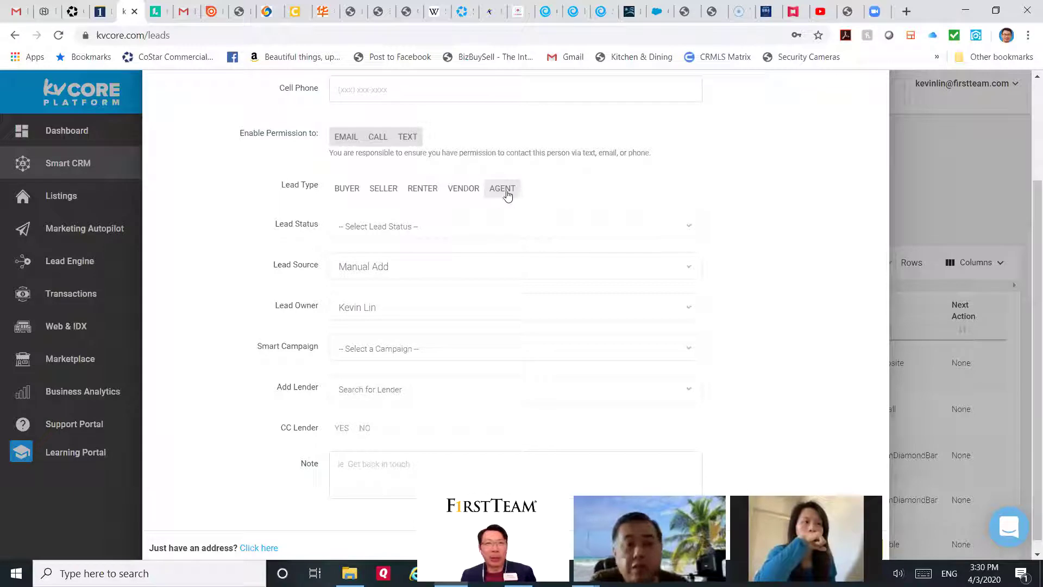
Step: Toggle Buyer, Seller, Renter and Vendor again, leaving Agent as the only lead type
{"action": "left_click", "coordinate": [356, 196]}
{"action": "left_click", "coordinate": [384, 195]}
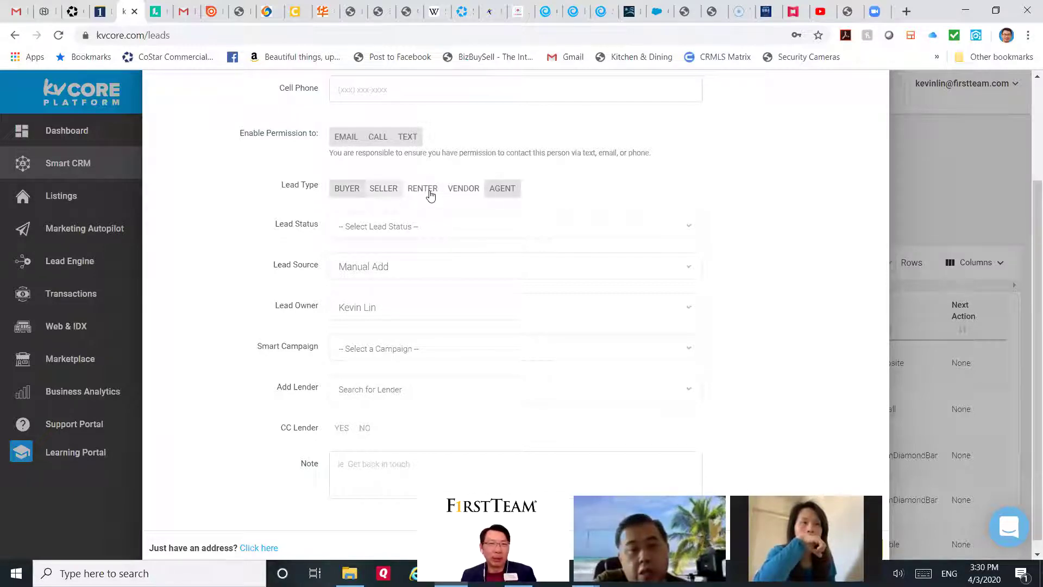
{"action": "left_click", "coordinate": [438, 196]}
{"action": "left_click", "coordinate": [353, 195]}
{"action": "left_click", "coordinate": [383, 194]}
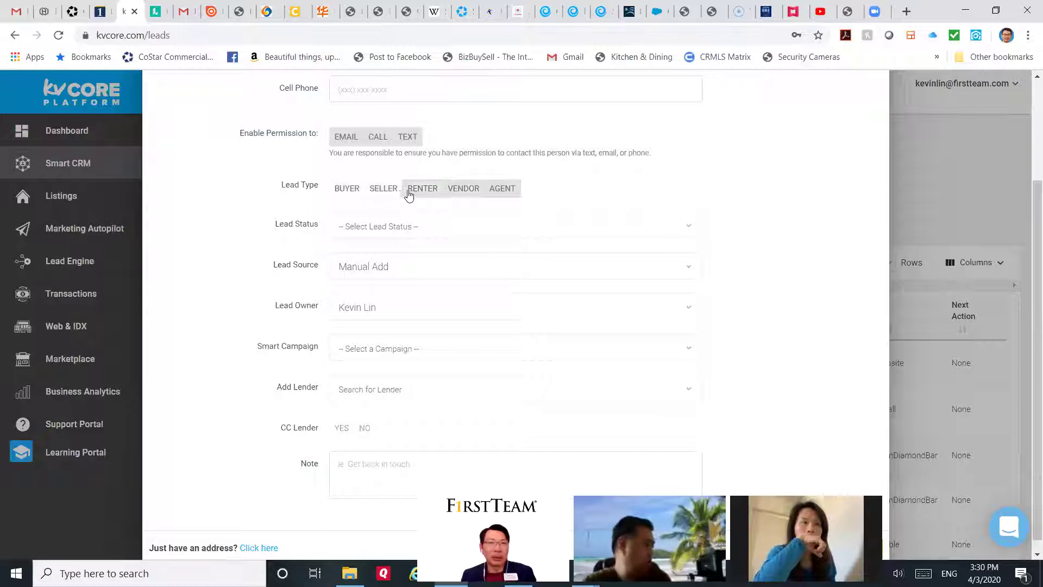
{"action": "left_click", "coordinate": [437, 196]}
{"action": "left_click", "coordinate": [475, 195]}
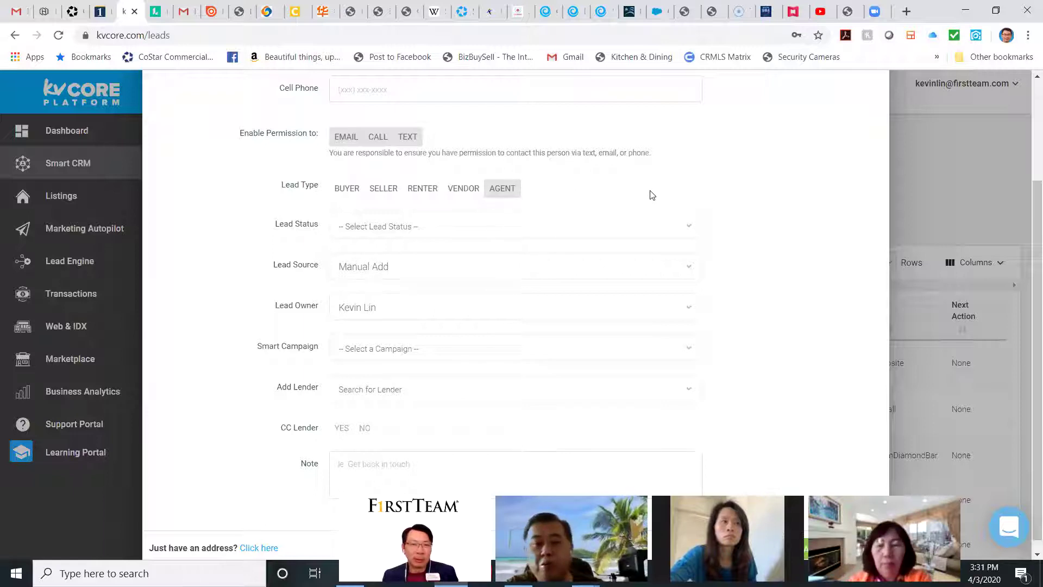
{"action": "scroll", "coordinate": [652, 195], "scroll_direction": "down", "scroll_amount": 1}
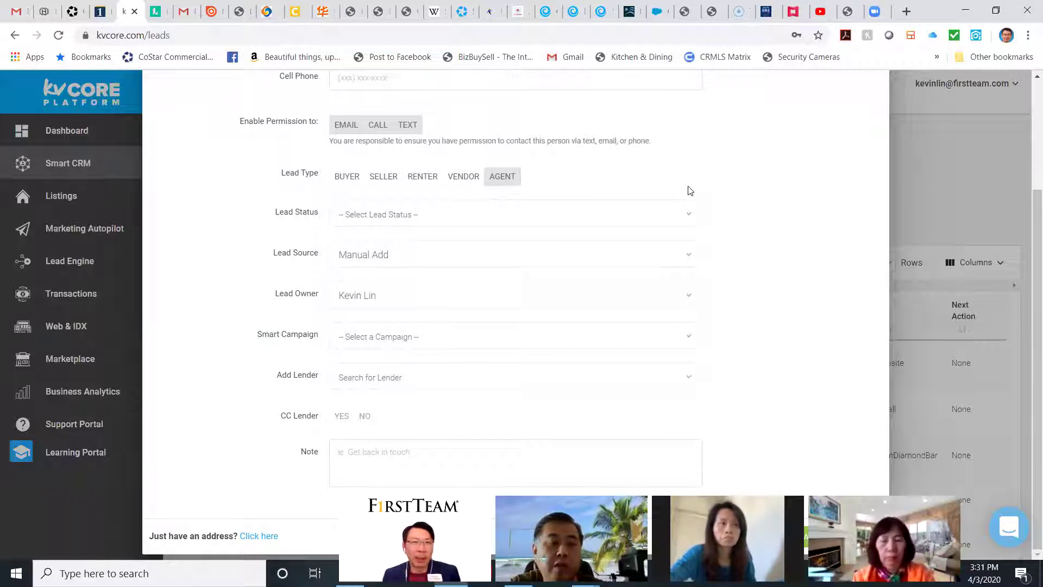
{"action": "scroll", "coordinate": [687, 190], "scroll_direction": "up", "scroll_amount": 3}
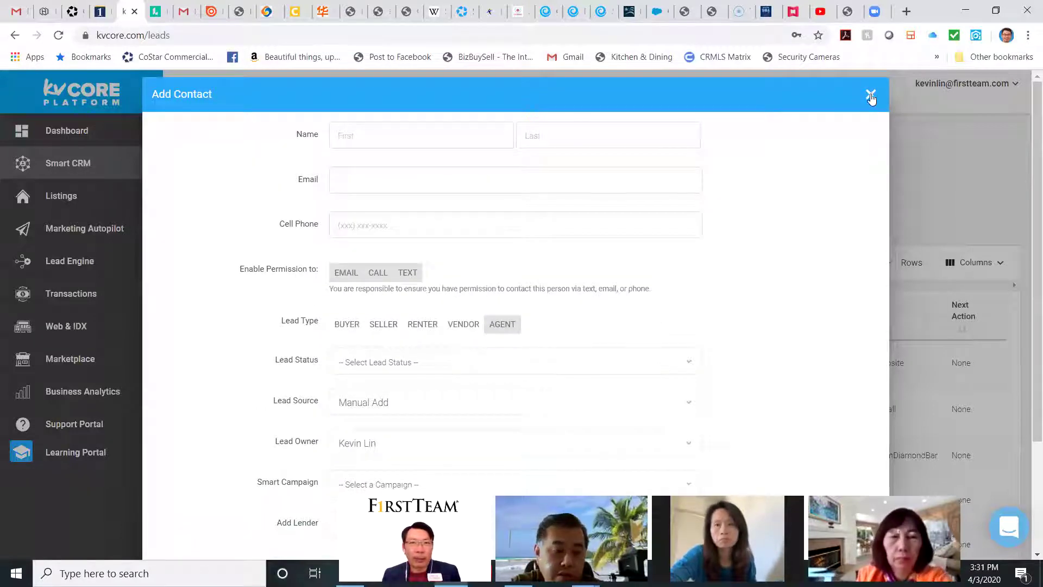
Step: Close the new-contact form without saving
{"action": "left_click", "coordinate": [871, 95]}
{"action": "scroll", "coordinate": [427, 212], "scroll_direction": "down", "scroll_amount": 10}
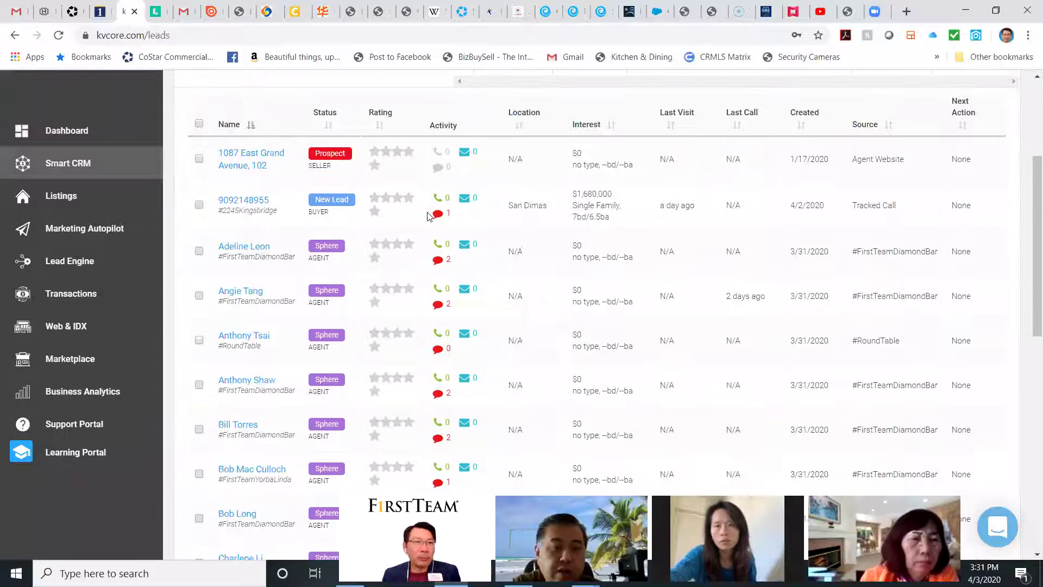
{"action": "scroll", "coordinate": [429, 219], "scroll_direction": "up", "scroll_amount": 10}
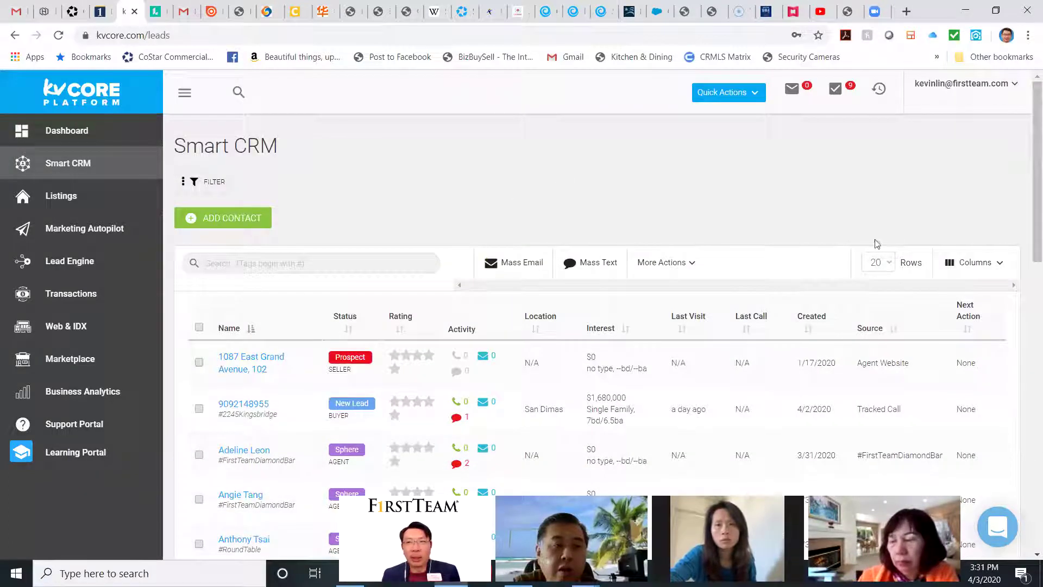
Step: Show 50 leads per page, review the list, and bring up the tag search suggestions
{"action": "left_click", "coordinate": [885, 263]}
{"action": "left_click", "coordinate": [877, 326]}
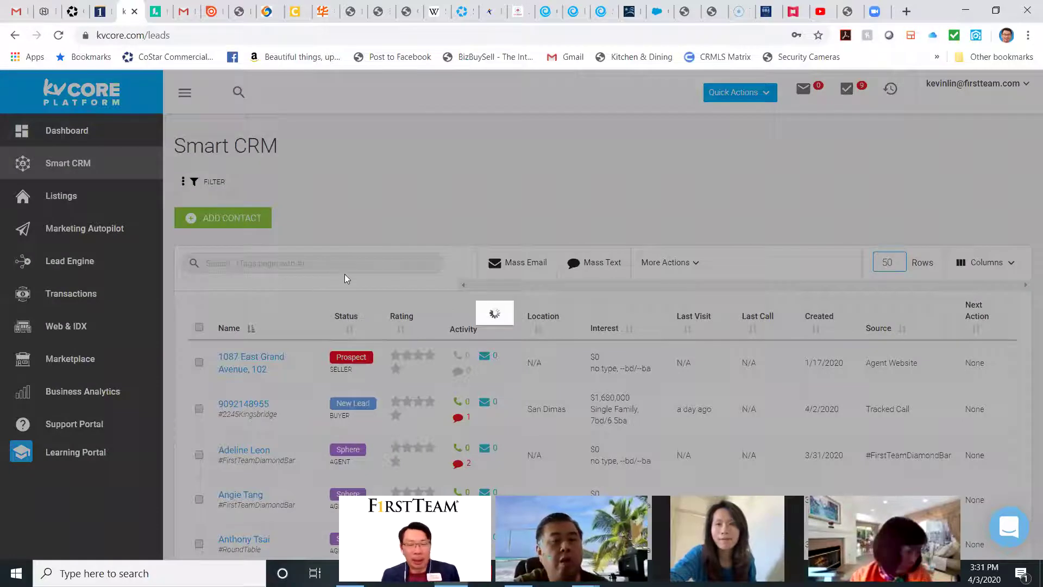
{"action": "scroll", "coordinate": [386, 269], "scroll_direction": "down", "scroll_amount": 8}
{"action": "scroll", "coordinate": [387, 272], "scroll_direction": "down", "scroll_amount": 5}
{"action": "scroll", "coordinate": [389, 275], "scroll_direction": "up", "scroll_amount": 5}
{"action": "scroll", "coordinate": [391, 279], "scroll_direction": "down", "scroll_amount": 2}
{"action": "scroll", "coordinate": [390, 279], "scroll_direction": "up", "scroll_amount": 8}
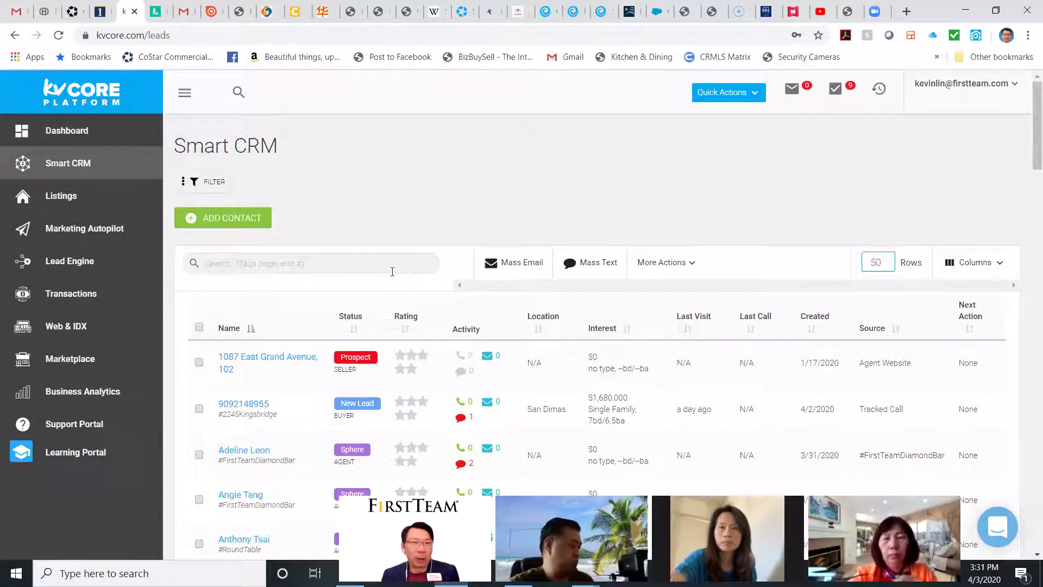
{"action": "scroll", "coordinate": [396, 271], "scroll_direction": "down", "scroll_amount": 1}
{"action": "scroll", "coordinate": [397, 277], "scroll_direction": "down", "scroll_amount": 20}
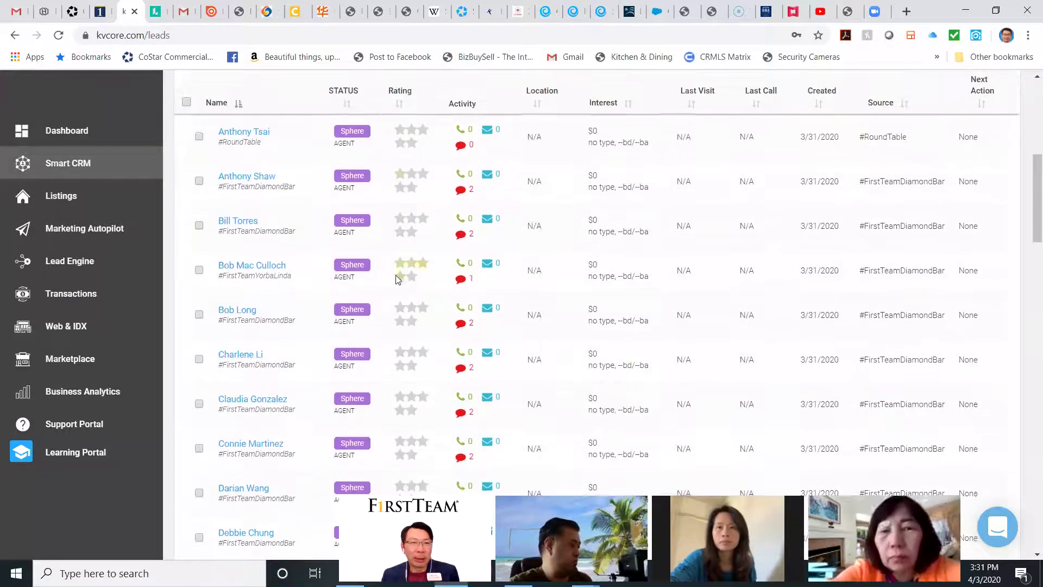
{"action": "scroll", "coordinate": [401, 282], "scroll_direction": "down", "scroll_amount": 3}
{"action": "scroll", "coordinate": [403, 282], "scroll_direction": "up", "scroll_amount": 10}
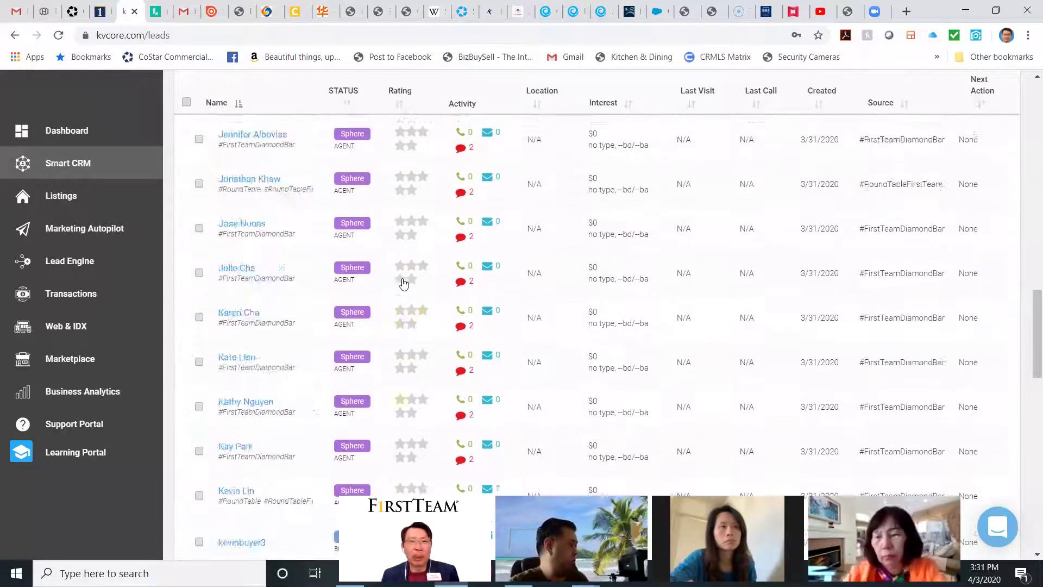
{"action": "scroll", "coordinate": [405, 282], "scroll_direction": "down", "scroll_amount": 6}
{"action": "scroll", "coordinate": [404, 278], "scroll_direction": "up", "scroll_amount": 15}
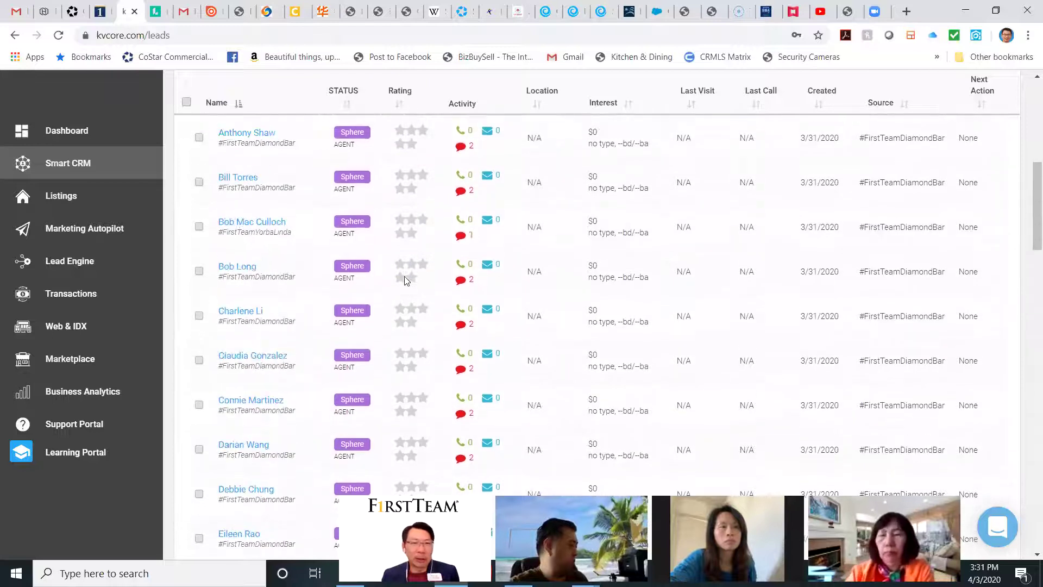
{"action": "scroll", "coordinate": [405, 280], "scroll_direction": "down", "scroll_amount": 1}
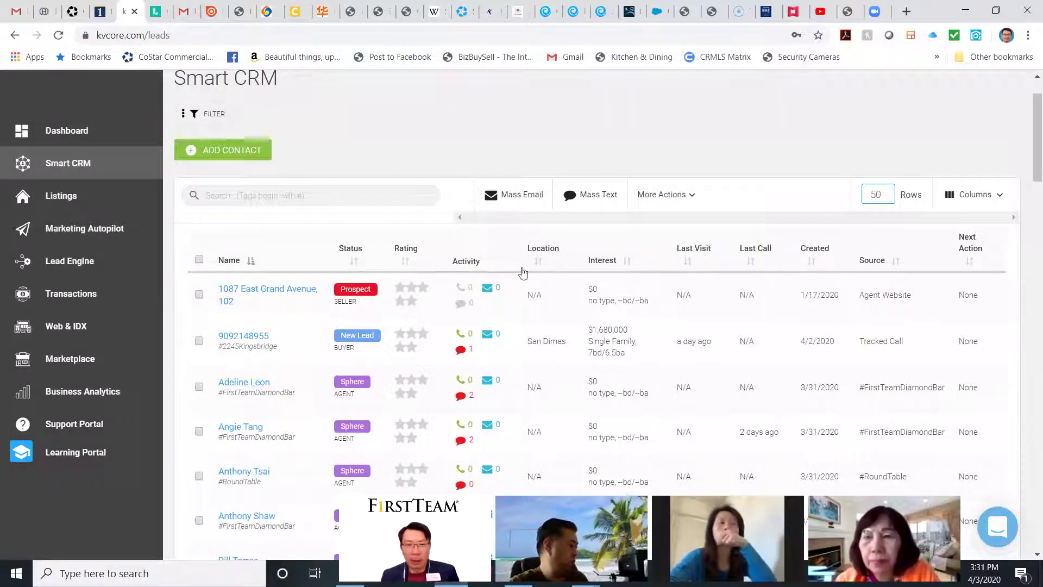
{"action": "left_click", "coordinate": [352, 197]}
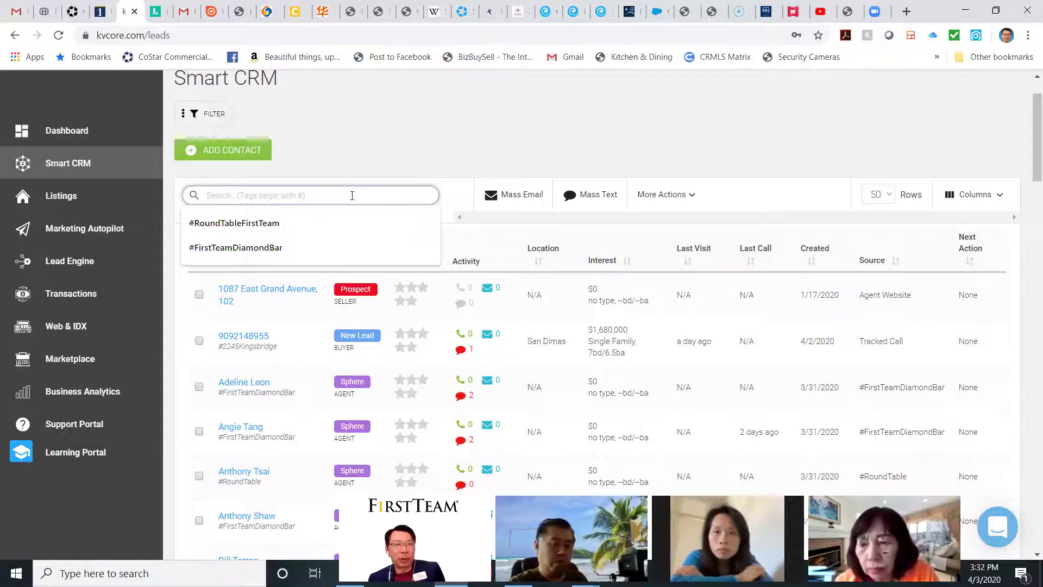
Step: Filter leads by #RoundTableFirstTeam, then clear that tag filter
{"action": "left_click", "coordinate": [339, 221]}
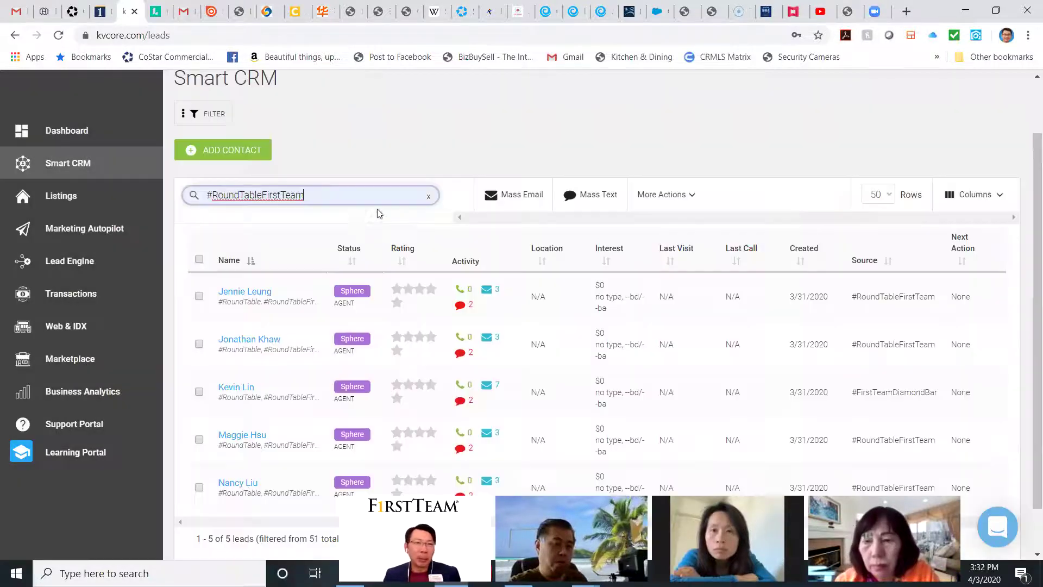
{"action": "scroll", "coordinate": [292, 232], "scroll_direction": "down", "scroll_amount": 1}
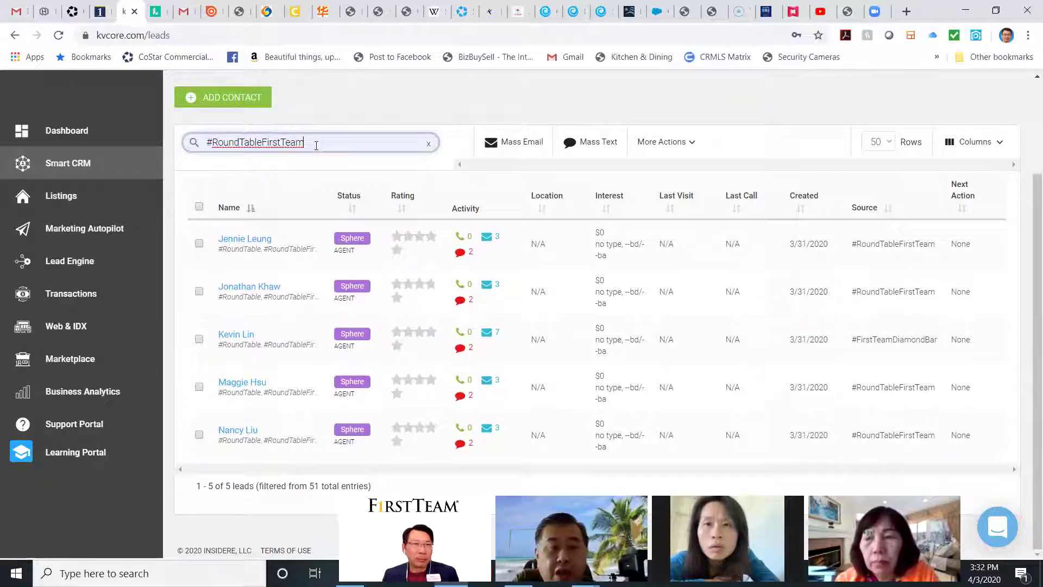
{"action": "left_click_drag", "start_coordinate": [316, 146], "coordinate": [207, 142]}
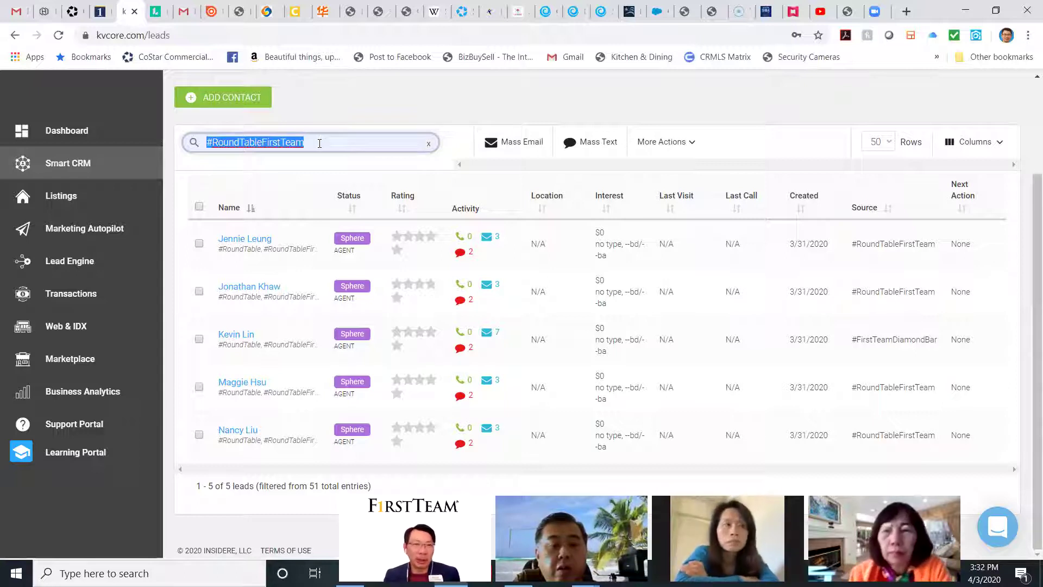
{"action": "left_click", "coordinate": [335, 150]}
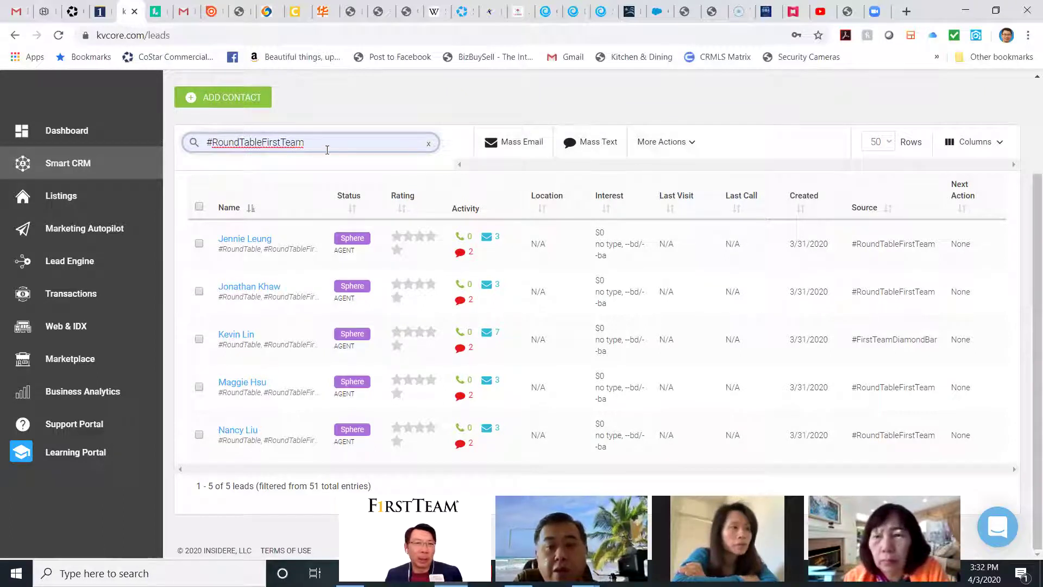
{"action": "left_click", "coordinate": [429, 144]}
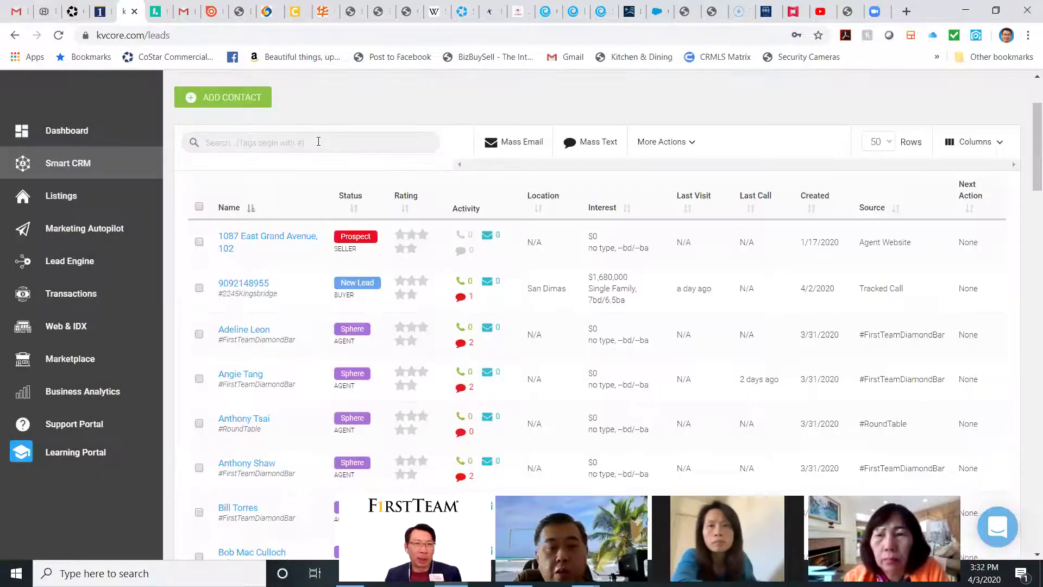
Step: Filter leads by the #FirstTeamDiamondBar tag, then remove that filter
{"action": "left_click", "coordinate": [324, 140]}
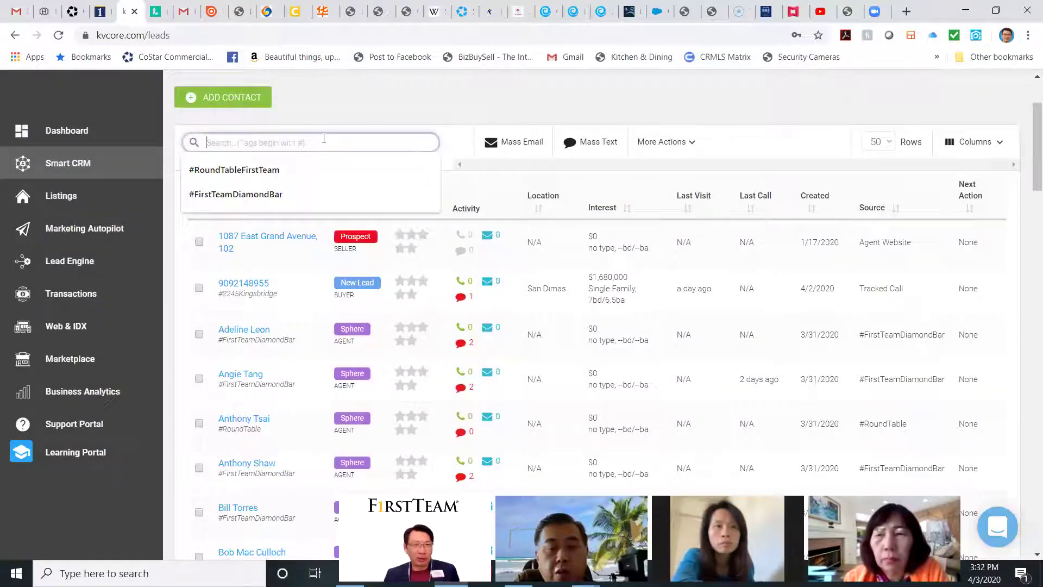
{"action": "type", "text": "#"}
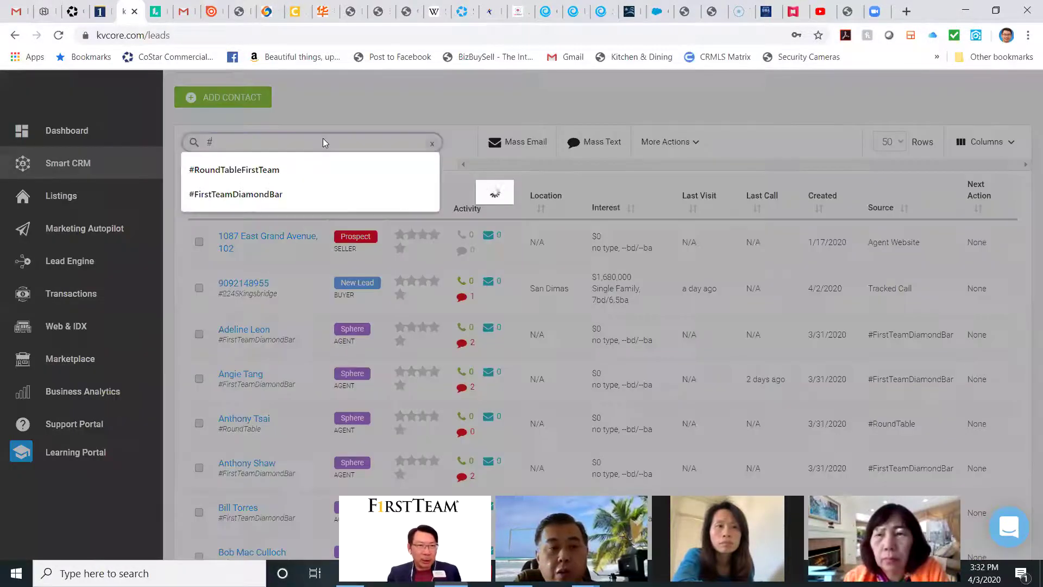
{"action": "left_click", "coordinate": [261, 194]}
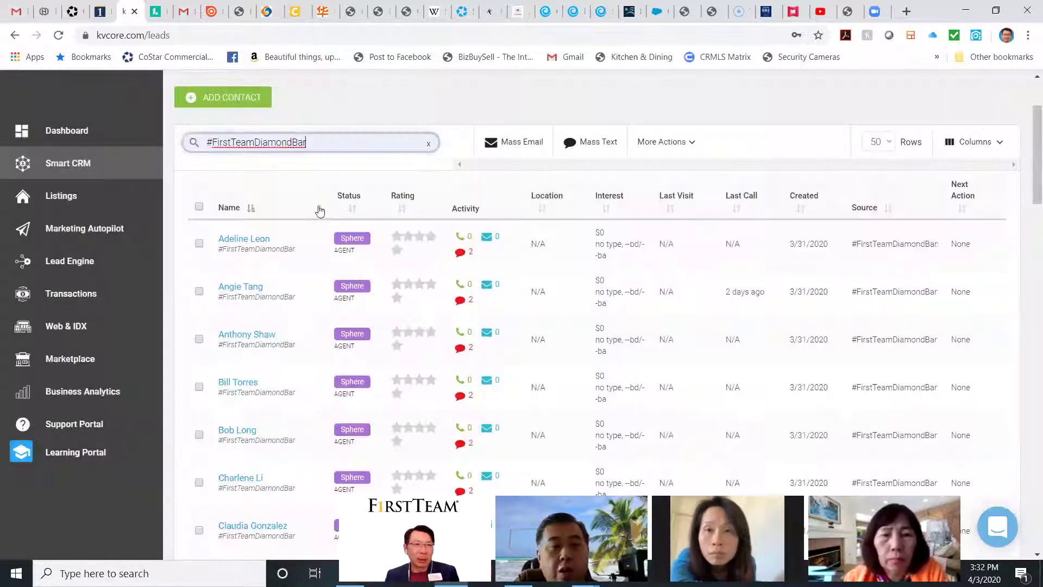
{"action": "scroll", "coordinate": [306, 239], "scroll_direction": "down", "scroll_amount": 5}
{"action": "scroll", "coordinate": [309, 248], "scroll_direction": "down", "scroll_amount": 10}
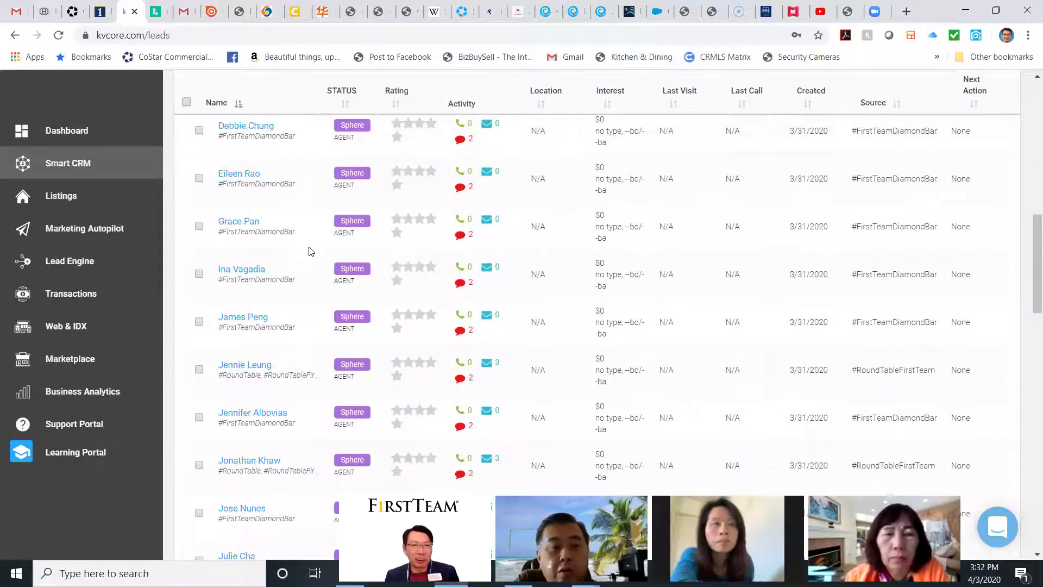
{"action": "scroll", "coordinate": [310, 249], "scroll_direction": "up", "scroll_amount": 10}
{"action": "scroll", "coordinate": [310, 248], "scroll_direction": "up", "scroll_amount": 10}
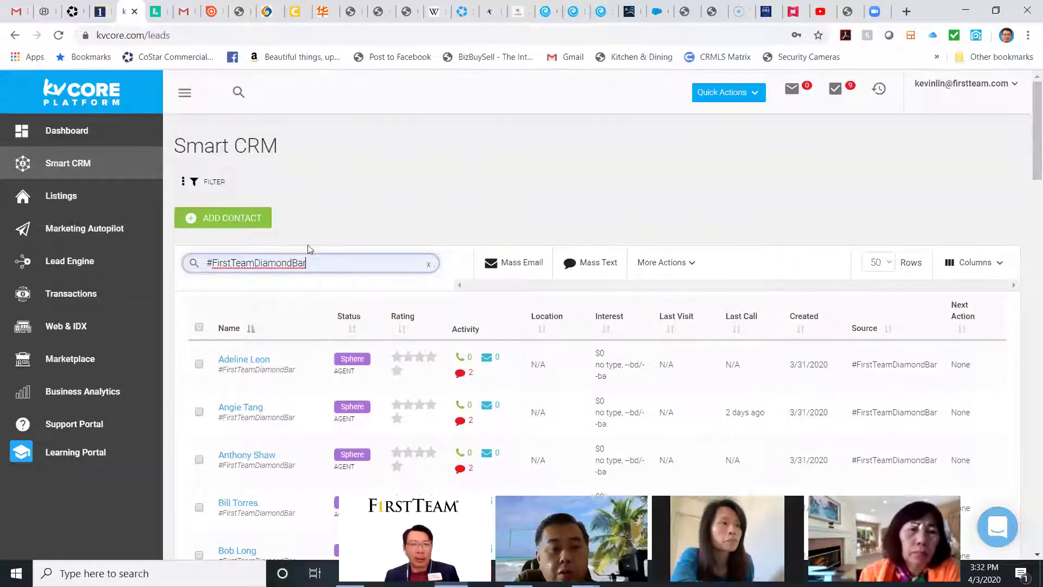
{"action": "left_click", "coordinate": [429, 265]}
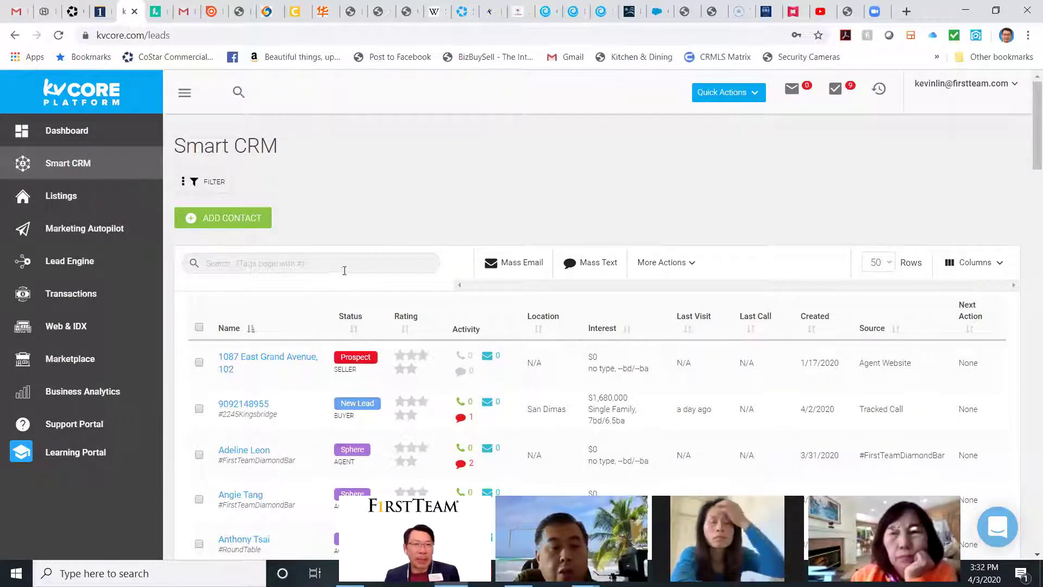
Step: Search the #RoundTable tag and select every lead in the filtered list
{"action": "scroll", "coordinate": [340, 269], "scroll_direction": "down", "scroll_amount": 2}
{"action": "scroll", "coordinate": [288, 235], "scroll_direction": "up", "scroll_amount": 2}
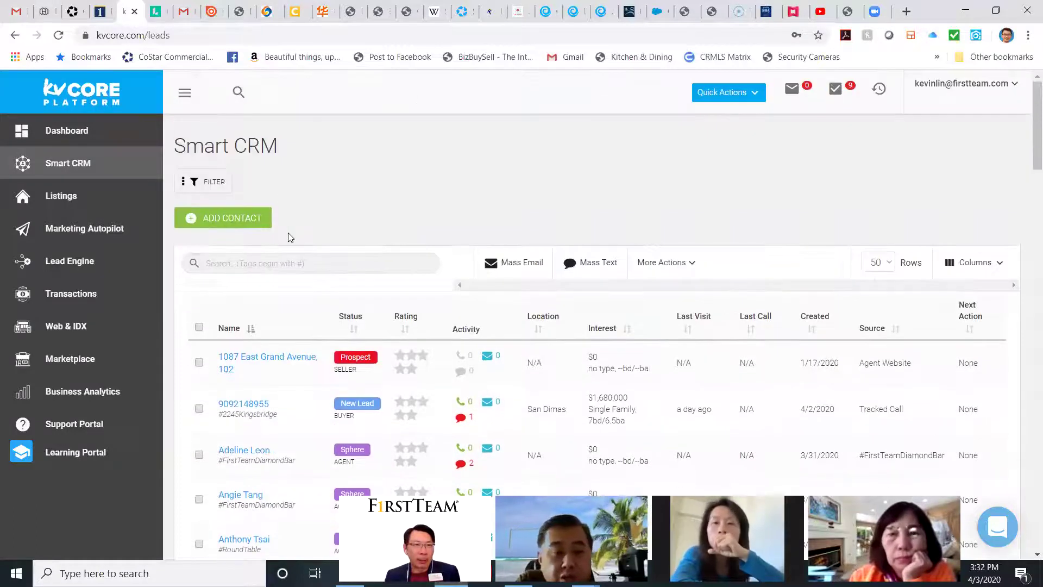
{"action": "scroll", "coordinate": [291, 247], "scroll_direction": "down", "scroll_amount": 15}
{"action": "scroll", "coordinate": [295, 255], "scroll_direction": "up", "scroll_amount": 15}
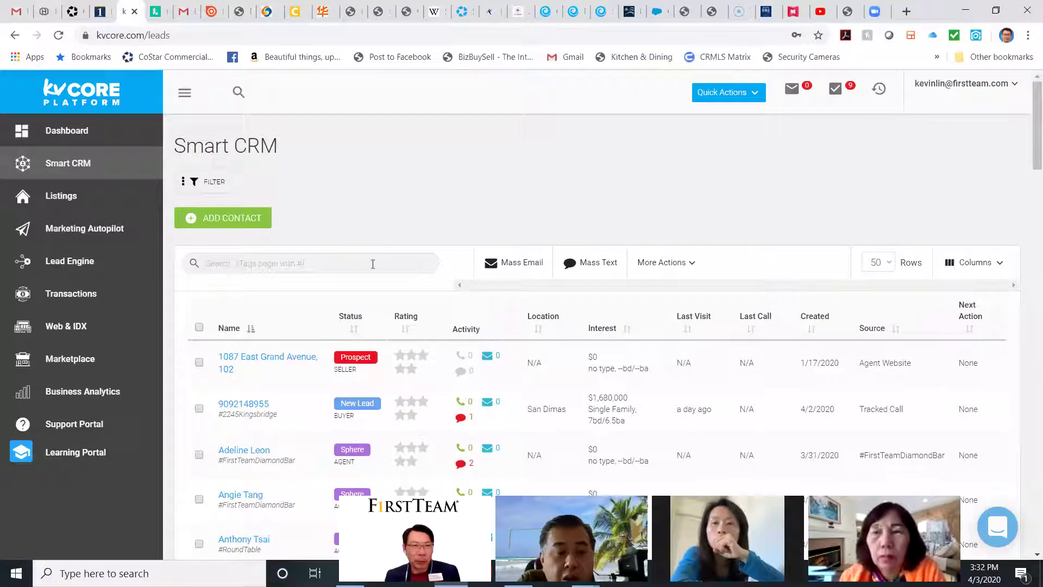
{"action": "left_click", "coordinate": [239, 262]}
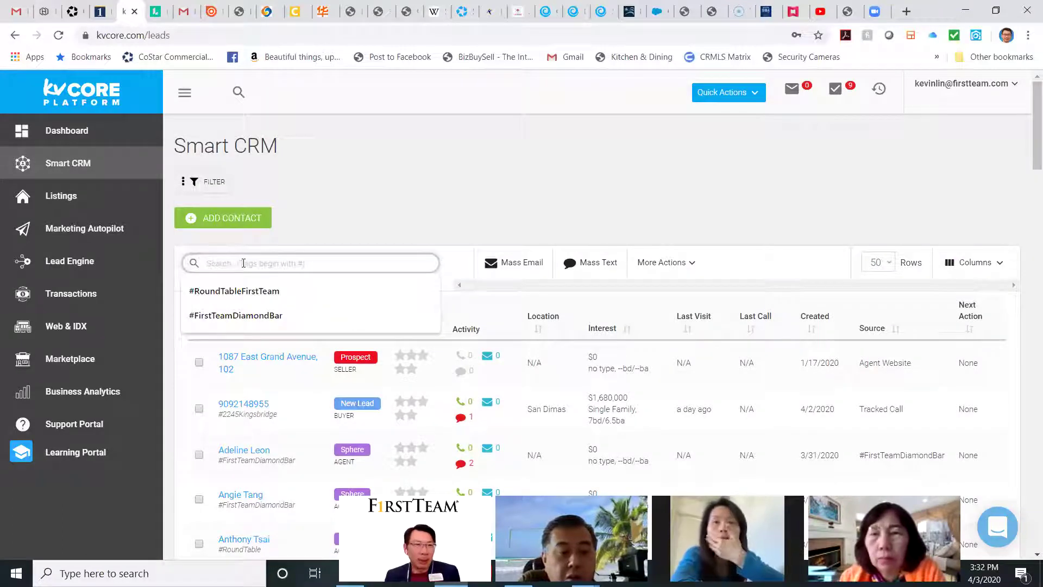
{"action": "type", "text": "#Rou"}
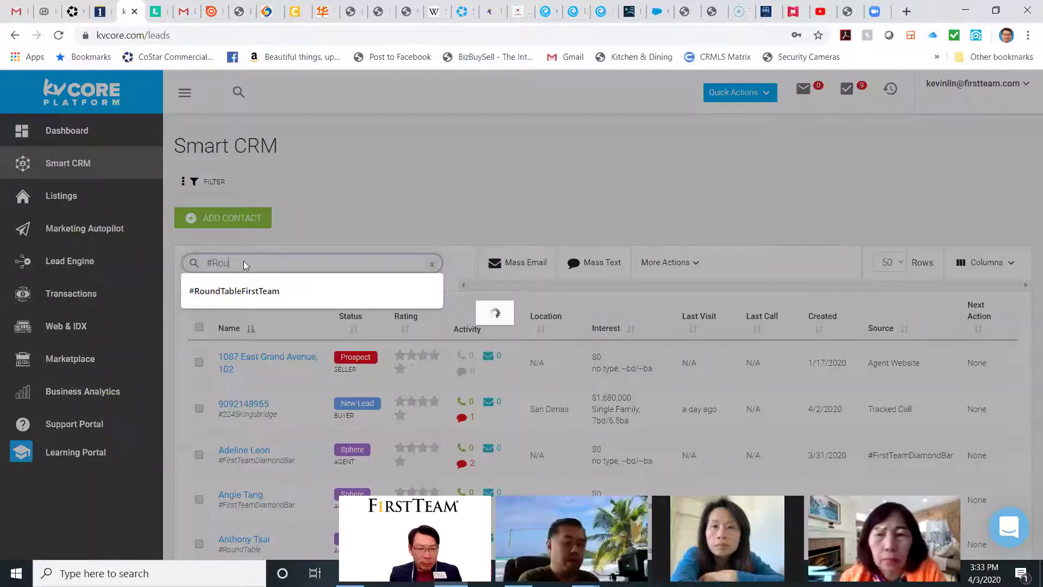
{"action": "type", "text": "ndTable"}
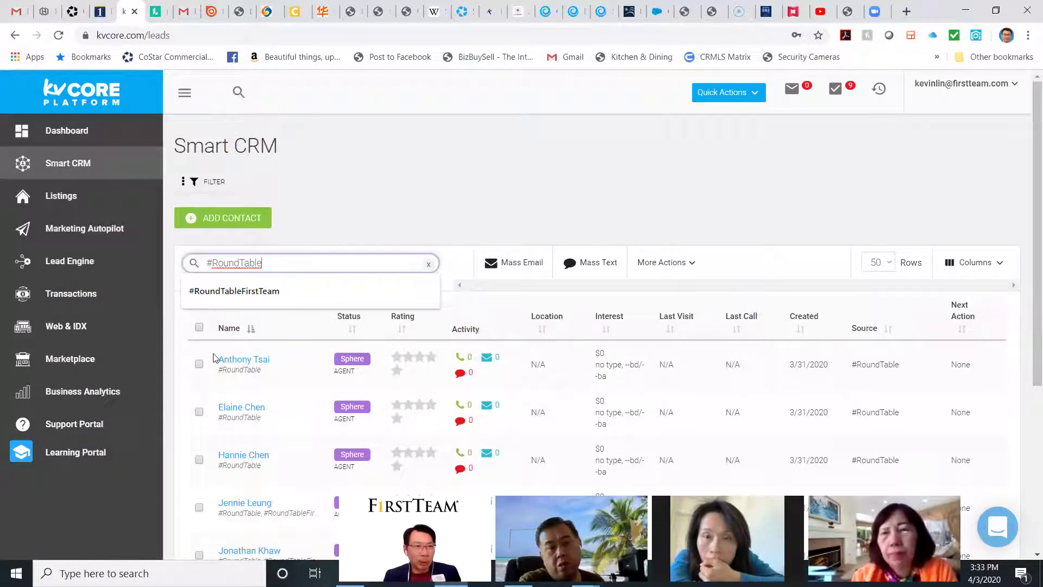
{"action": "left_click", "coordinate": [199, 327]}
{"action": "scroll", "coordinate": [265, 416], "scroll_direction": "down", "scroll_amount": 5}
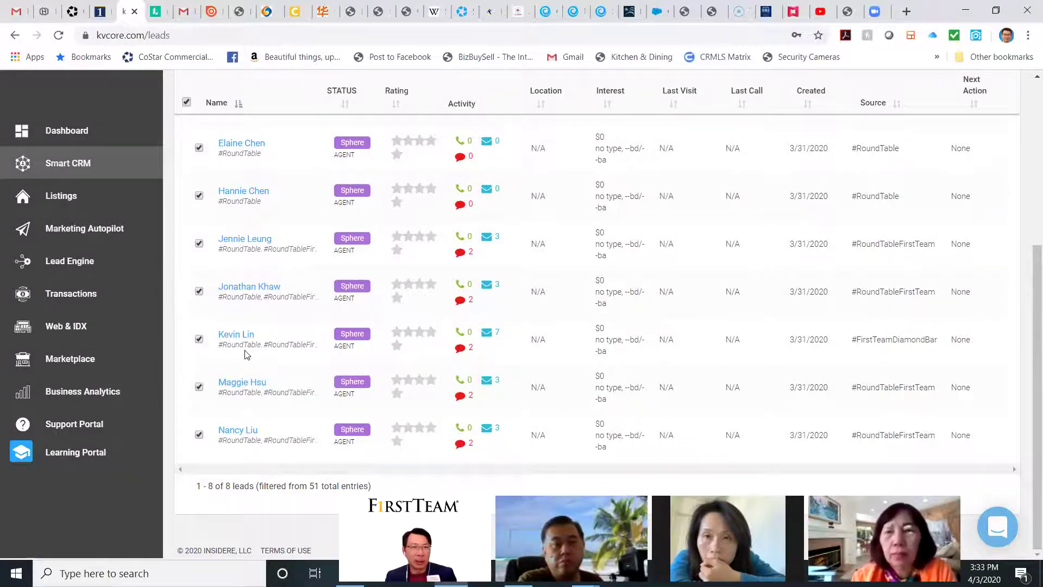
{"action": "scroll", "coordinate": [261, 357], "scroll_direction": "up", "scroll_amount": 3}
{"action": "scroll", "coordinate": [262, 356], "scroll_direction": "up", "scroll_amount": 2}
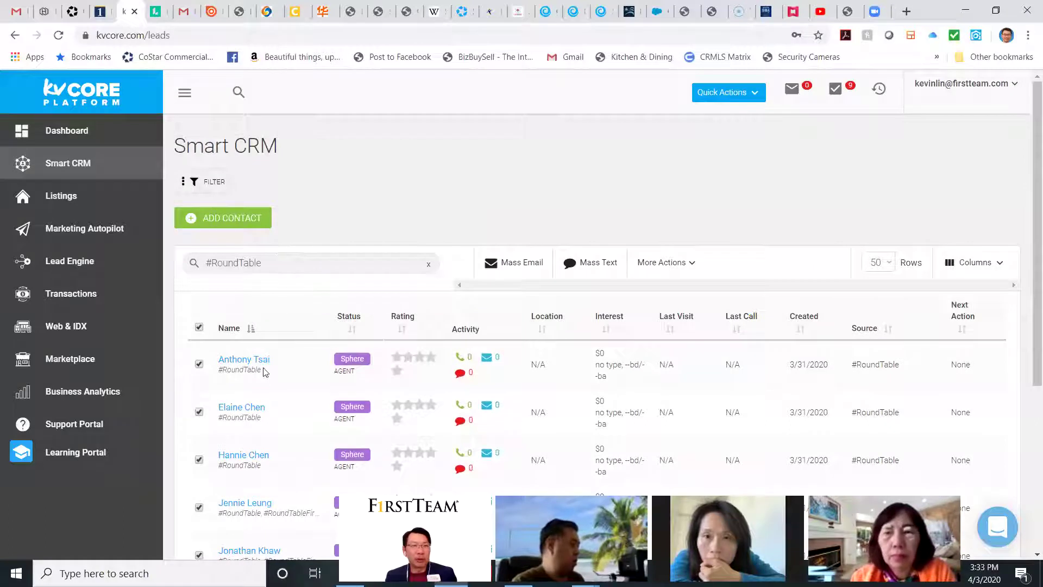
{"action": "scroll", "coordinate": [264, 424], "scroll_direction": "down", "scroll_amount": 5}
{"action": "scroll", "coordinate": [269, 413], "scroll_direction": "up", "scroll_amount": 1}
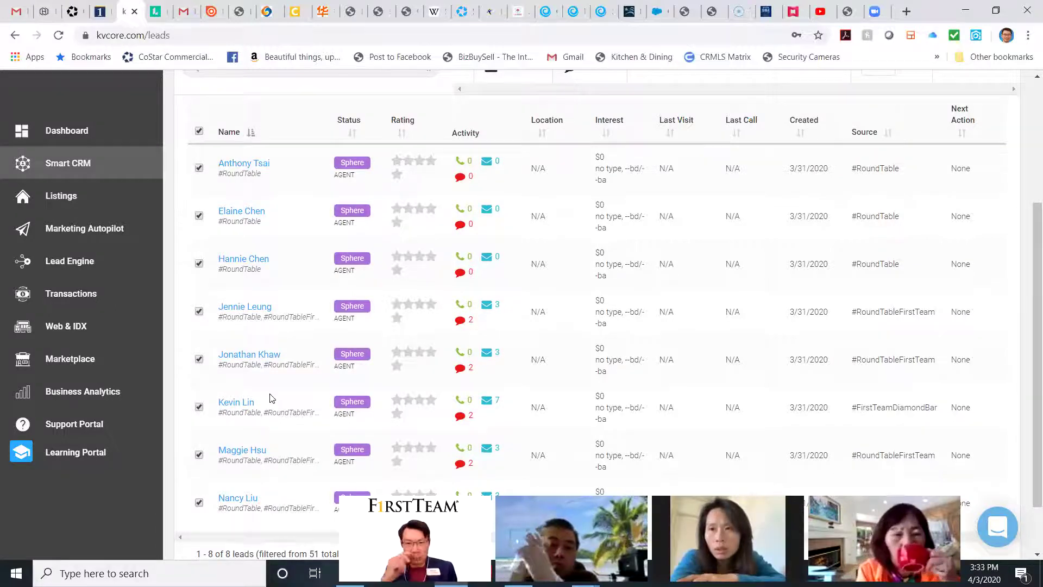
{"action": "scroll", "coordinate": [231, 281], "scroll_direction": "up", "scroll_amount": 3}
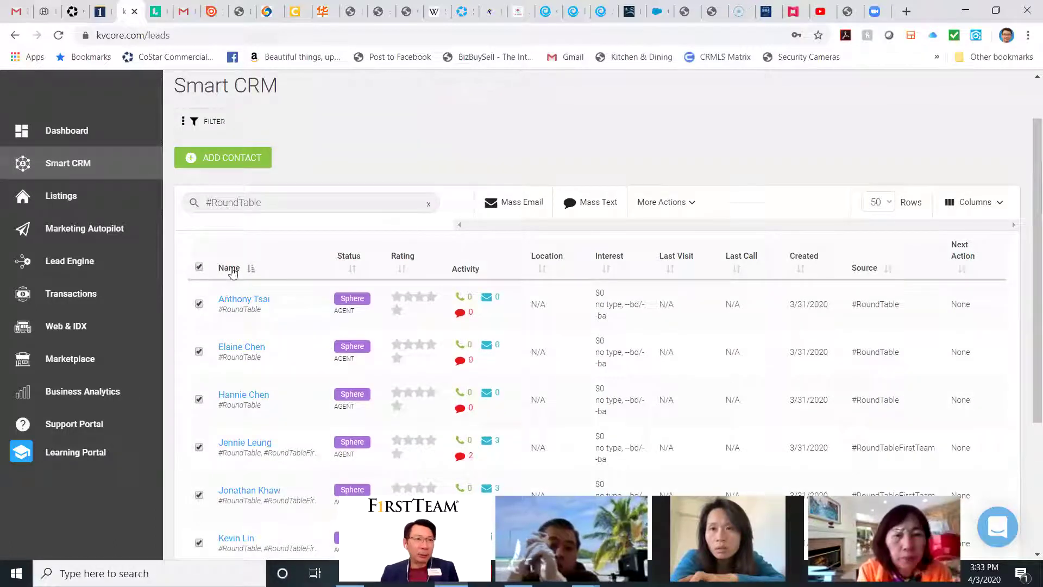
{"action": "left_click", "coordinate": [257, 299]}
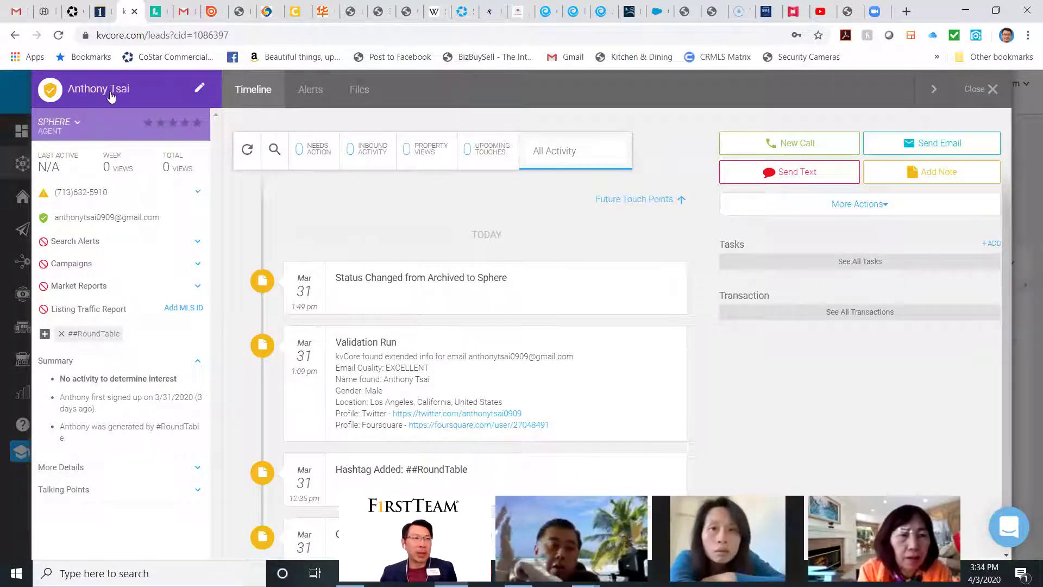
{"action": "left_click", "coordinate": [45, 334]}
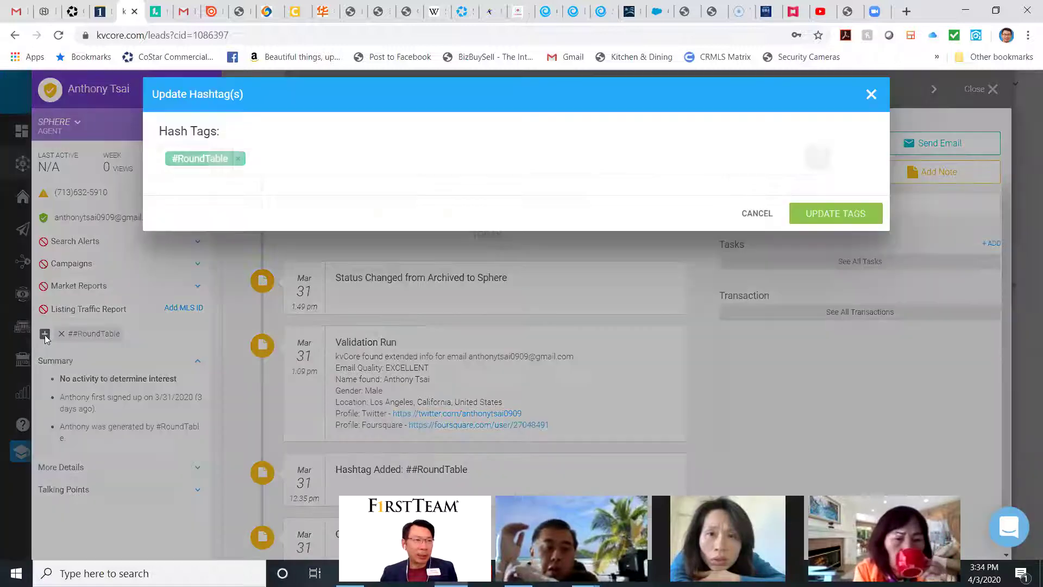
{"action": "left_click", "coordinate": [757, 213]}
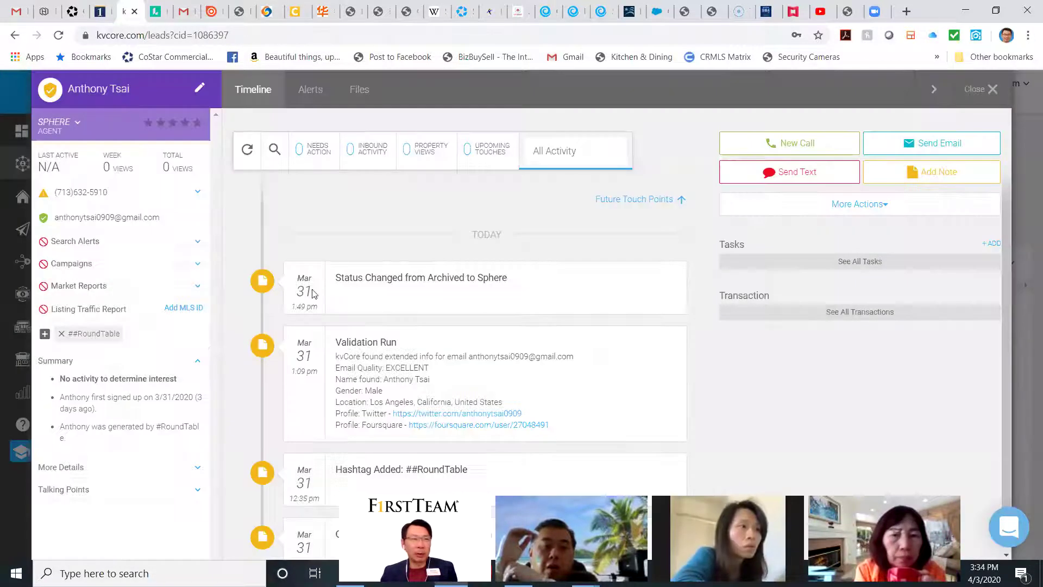
{"action": "left_click", "coordinate": [11, 94]}
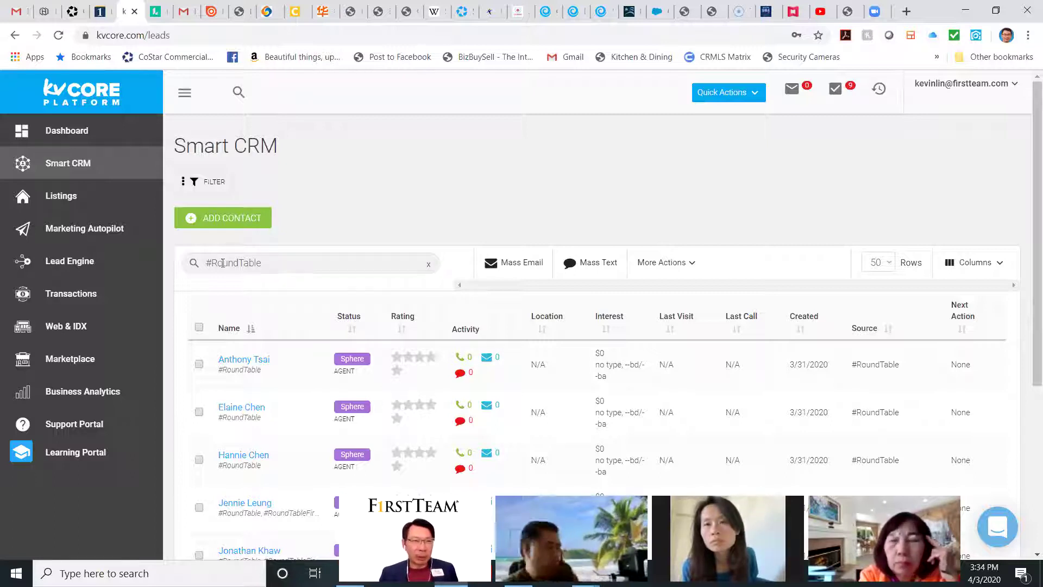
Step: Review the #RoundTable leads and tick the header checkbox to check them all
{"action": "scroll", "coordinate": [268, 334], "scroll_direction": "down", "scroll_amount": 3}
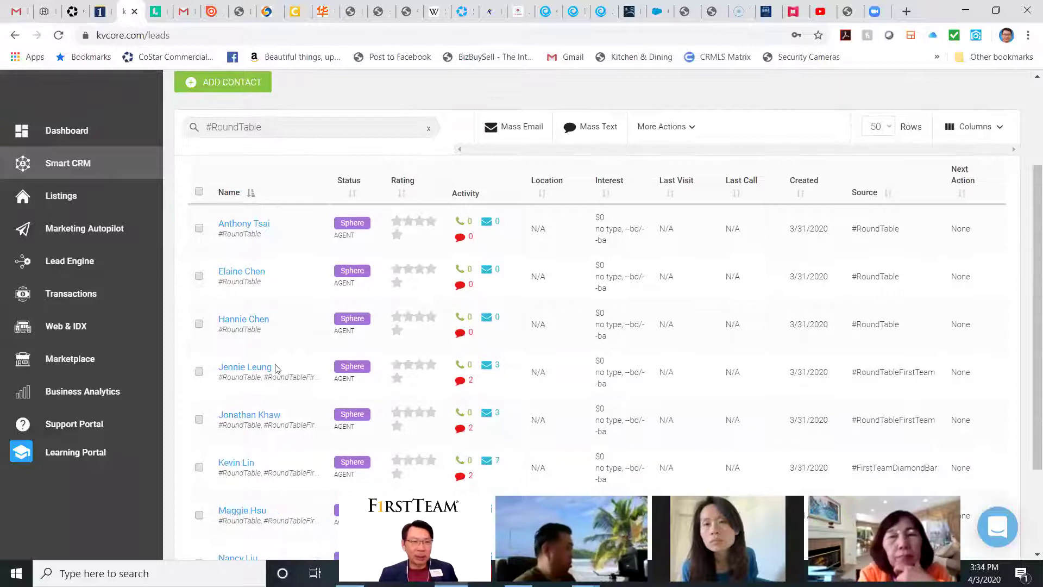
{"action": "scroll", "coordinate": [461, 326], "scroll_direction": "down", "scroll_amount": 1}
{"action": "scroll", "coordinate": [516, 282], "scroll_direction": "up", "scroll_amount": 3}
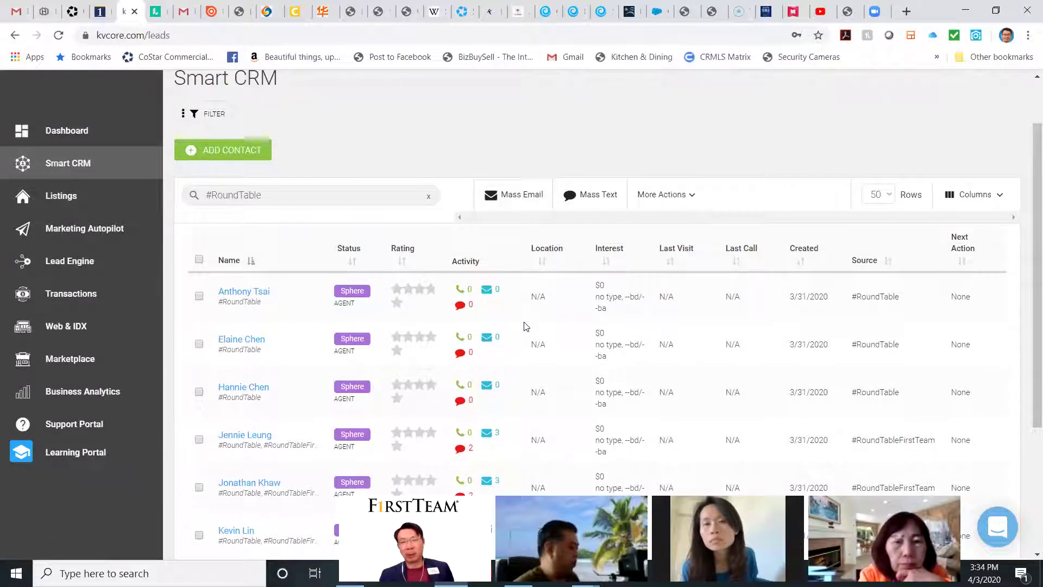
{"action": "scroll", "coordinate": [527, 330], "scroll_direction": "down", "scroll_amount": 1}
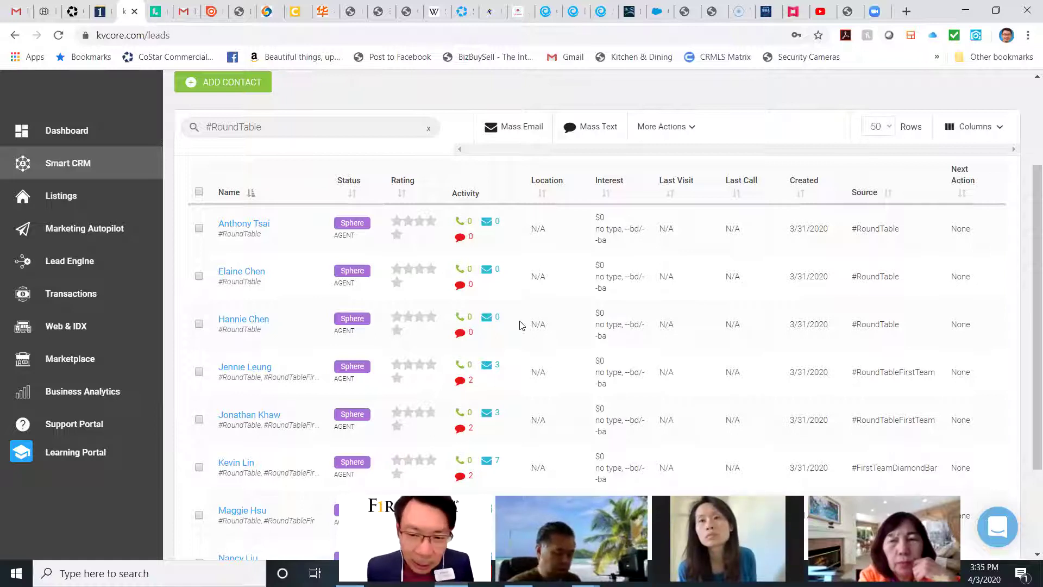
{"action": "scroll", "coordinate": [435, 303], "scroll_direction": "down", "scroll_amount": 3}
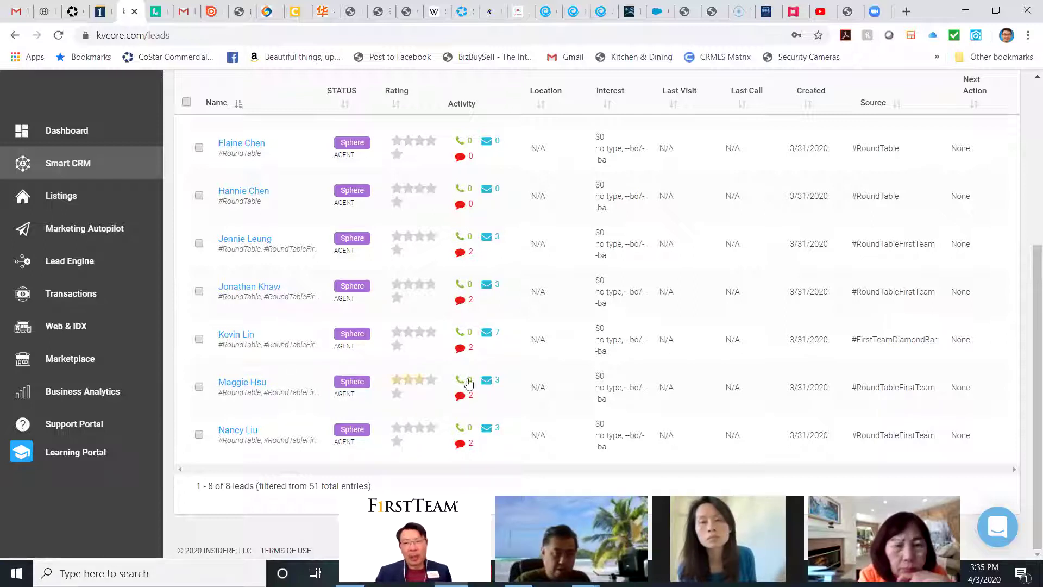
{"action": "mouse_move", "coordinate": [469, 384]}
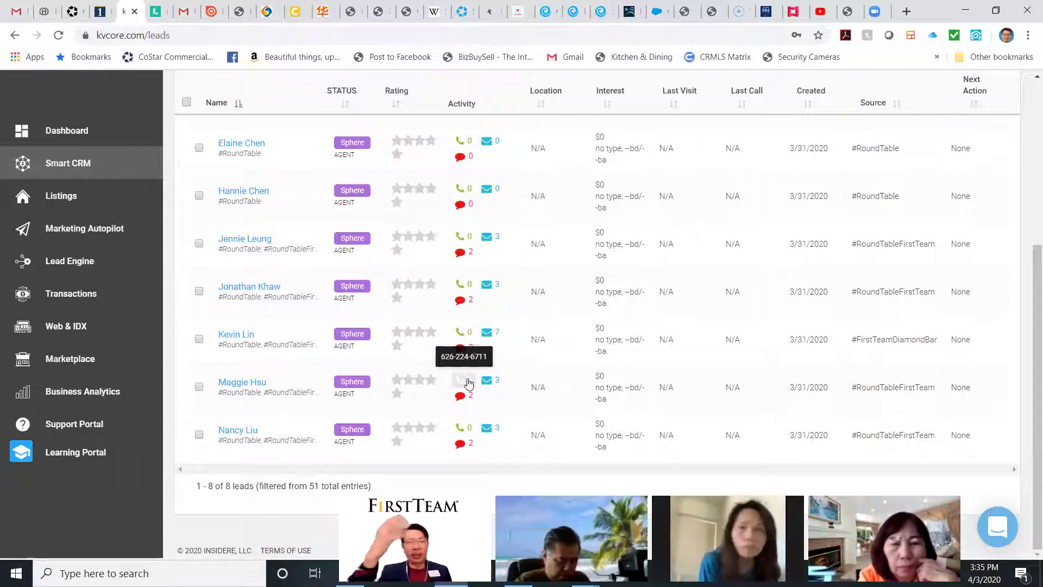
{"action": "scroll", "coordinate": [396, 333], "scroll_direction": "up", "scroll_amount": 5}
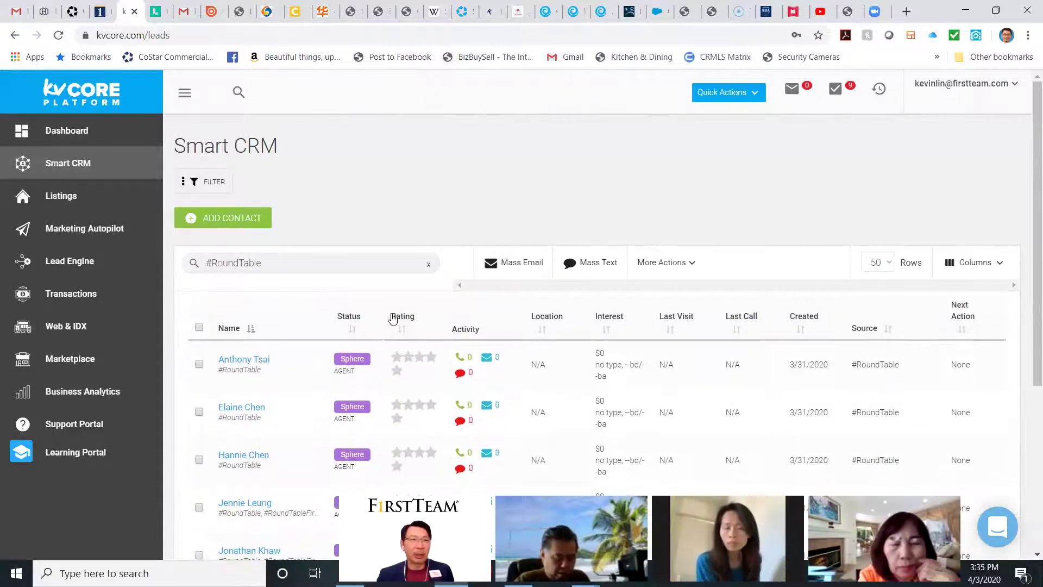
{"action": "scroll", "coordinate": [535, 332], "scroll_direction": "down", "scroll_amount": 3}
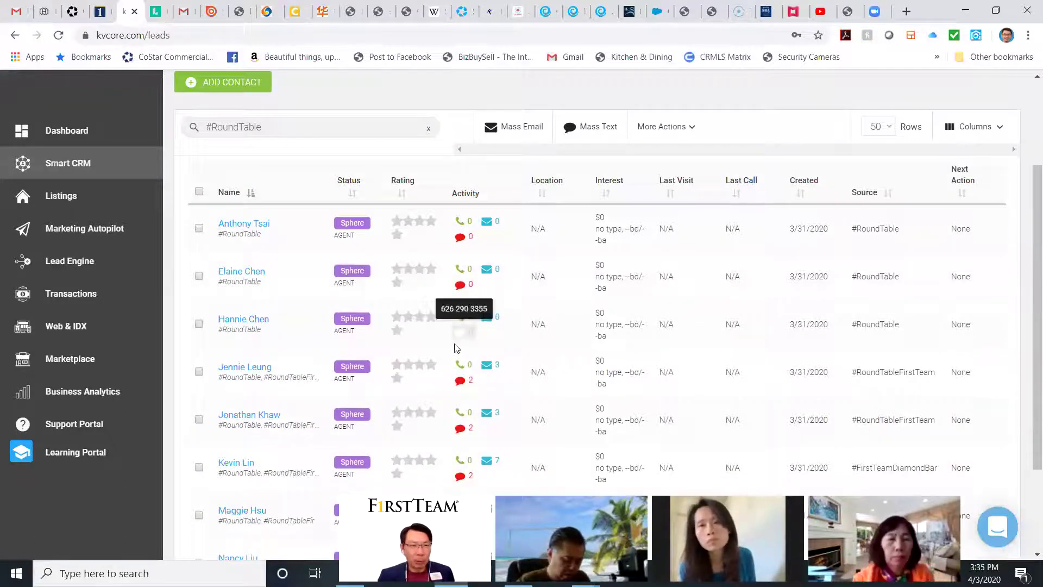
{"action": "scroll", "coordinate": [434, 326], "scroll_direction": "down", "scroll_amount": 3}
{"action": "scroll", "coordinate": [394, 377], "scroll_direction": "up", "scroll_amount": 3}
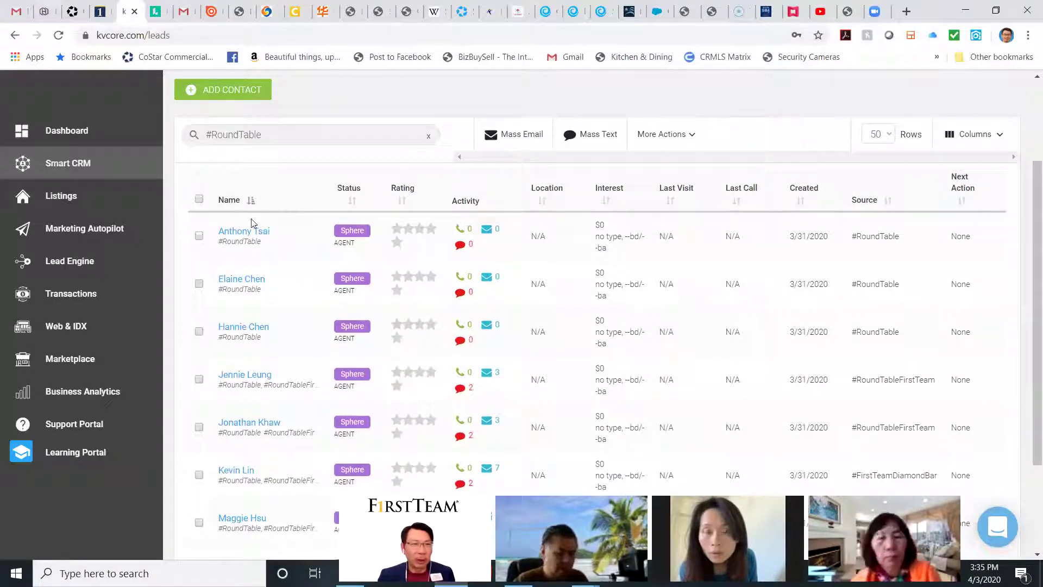
{"action": "left_click", "coordinate": [200, 200]}
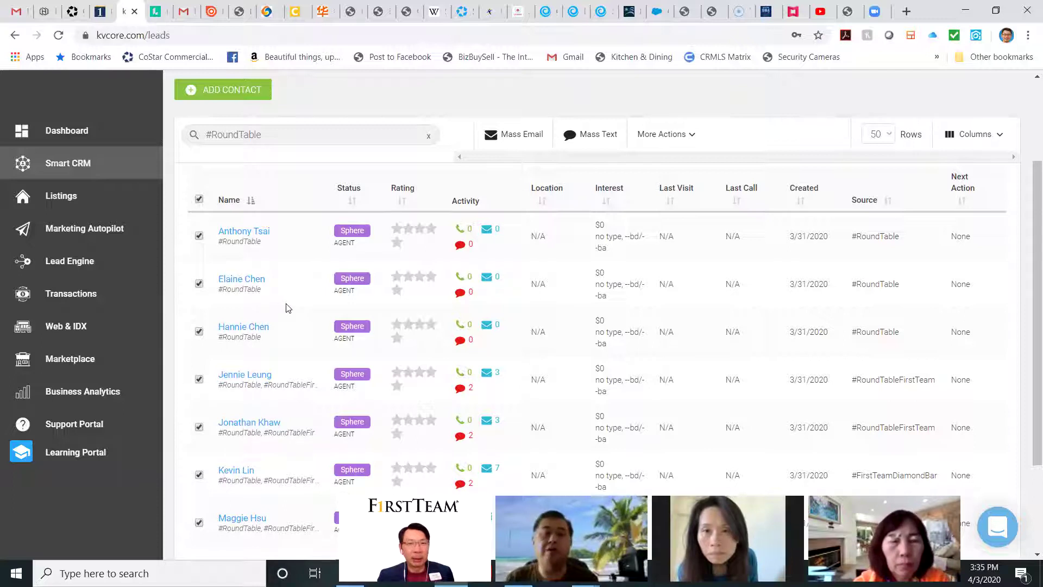
{"action": "scroll", "coordinate": [287, 307], "scroll_direction": "up", "scroll_amount": 3}
{"action": "scroll", "coordinate": [405, 308], "scroll_direction": "down", "scroll_amount": 1}
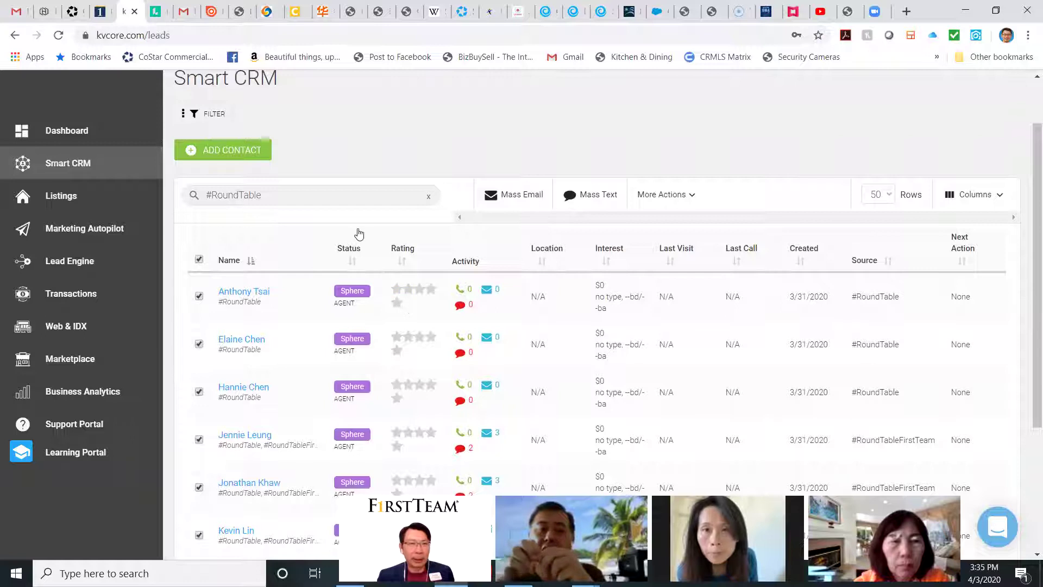
{"action": "left_click", "coordinate": [520, 199]}
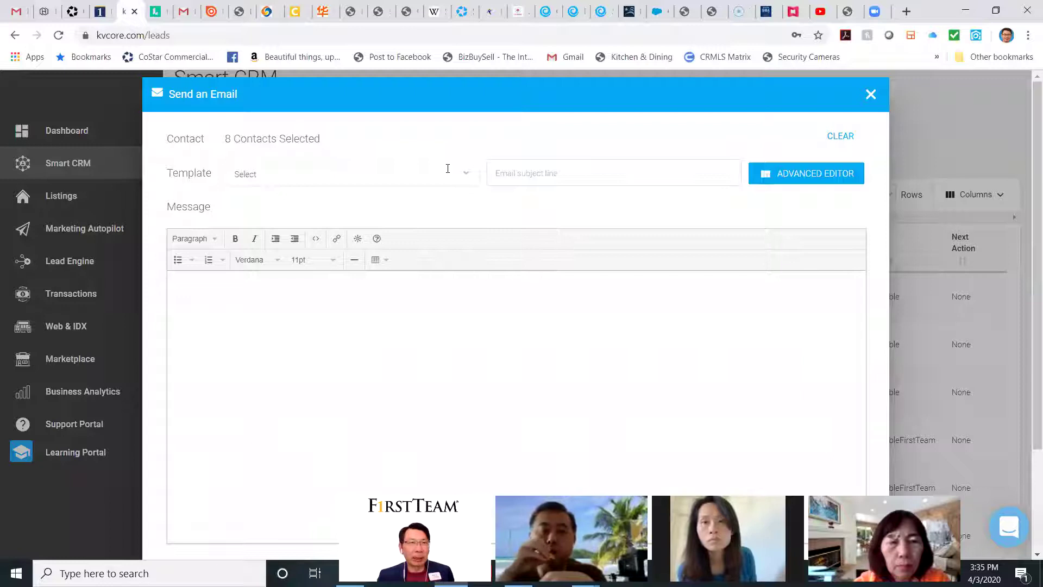
{"action": "scroll", "coordinate": [381, 326], "scroll_direction": "down", "scroll_amount": 3}
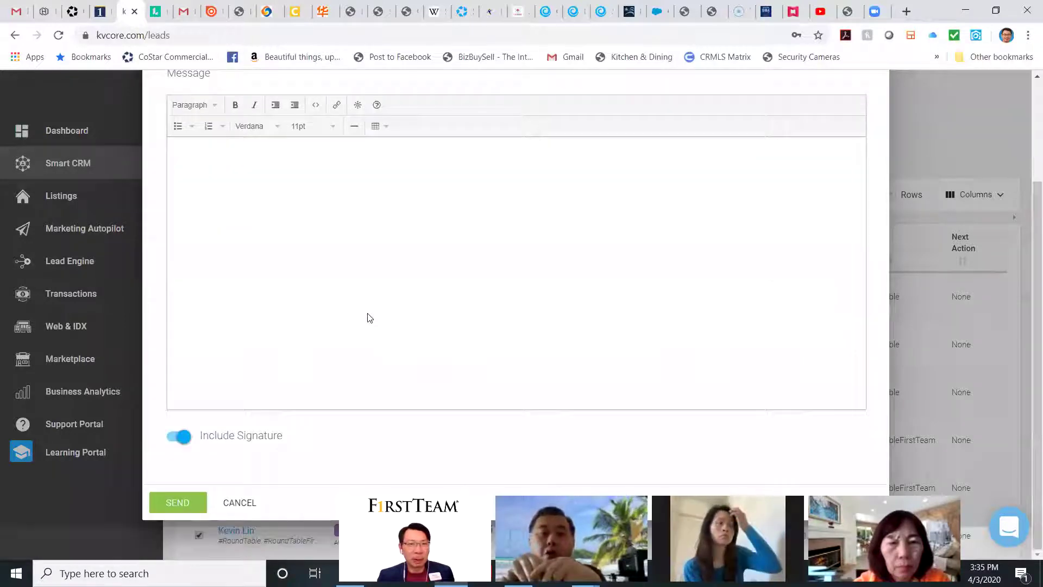
{"action": "scroll", "coordinate": [386, 316], "scroll_direction": "up", "scroll_amount": 3}
{"action": "left_click", "coordinate": [875, 95]}
{"action": "left_click", "coordinate": [494, 401]}
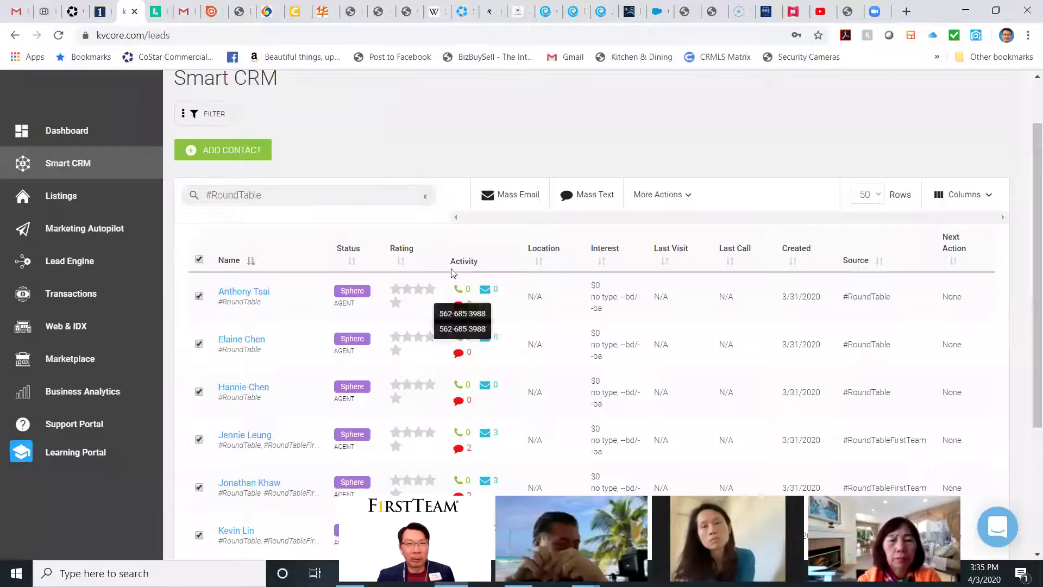
{"action": "left_click", "coordinate": [593, 194]}
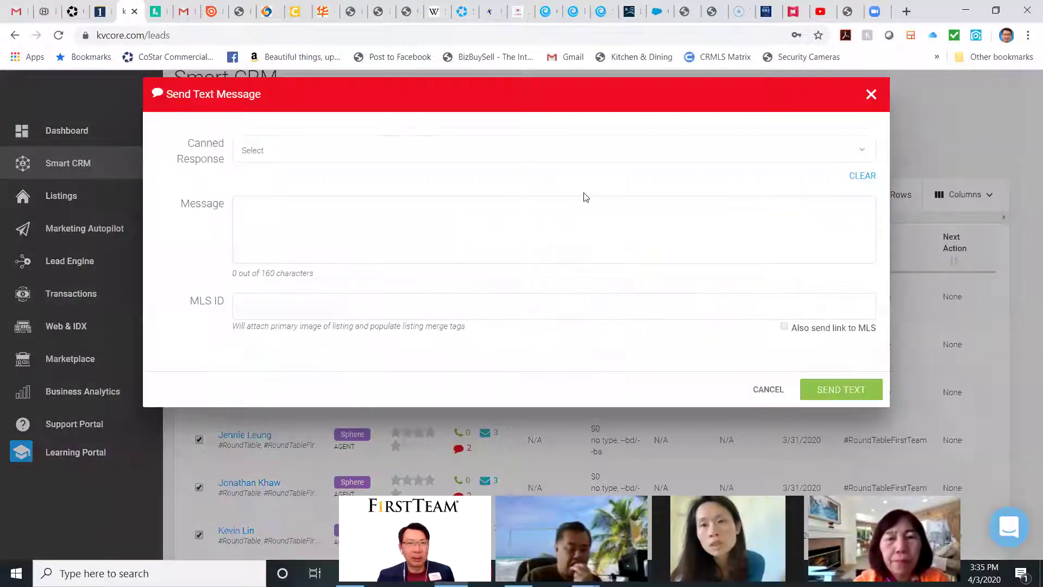
{"action": "left_click", "coordinate": [358, 151]}
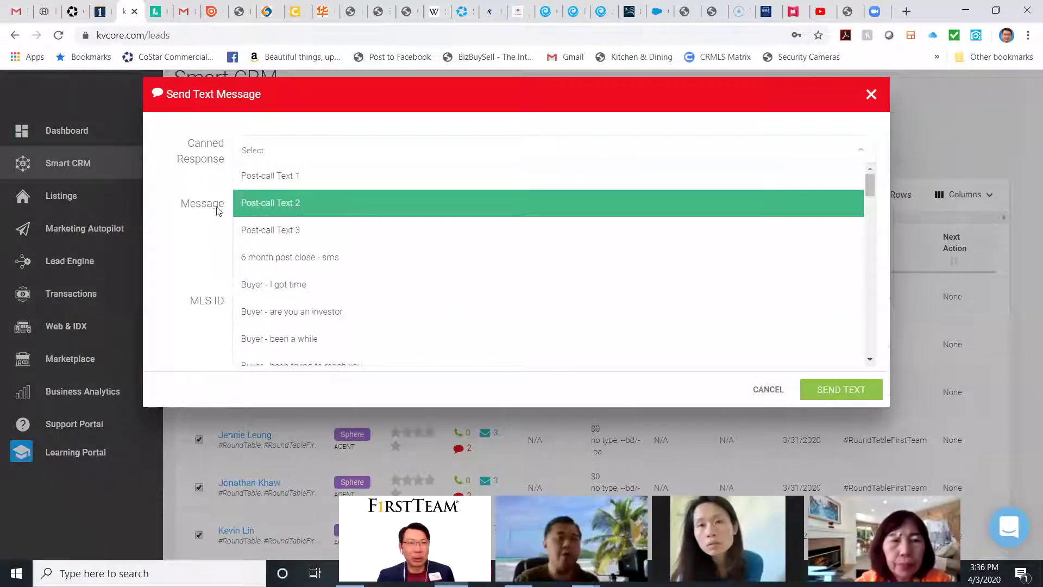
{"action": "left_click", "coordinate": [183, 209]}
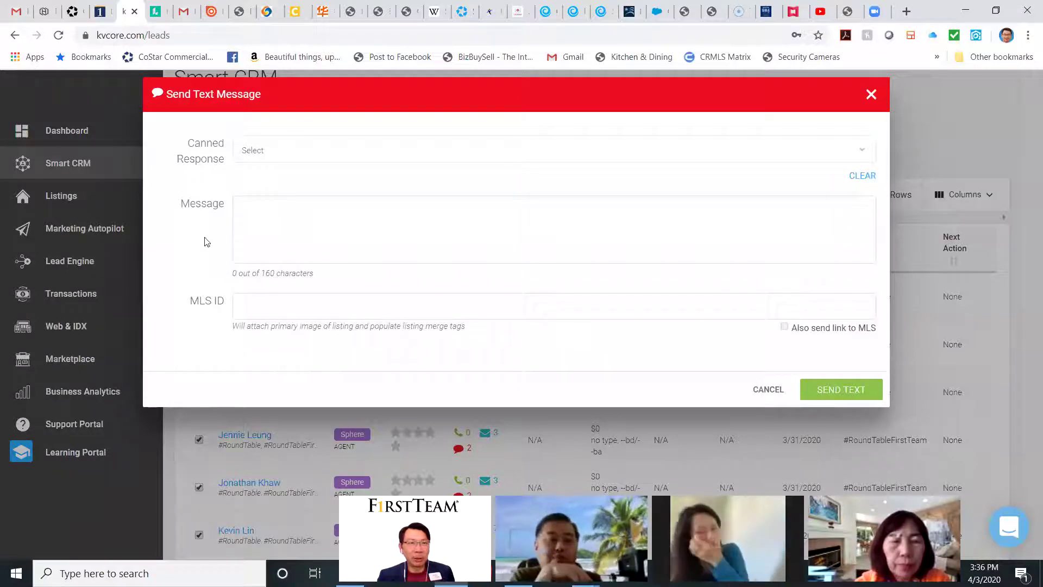
{"action": "left_click", "coordinate": [237, 158]}
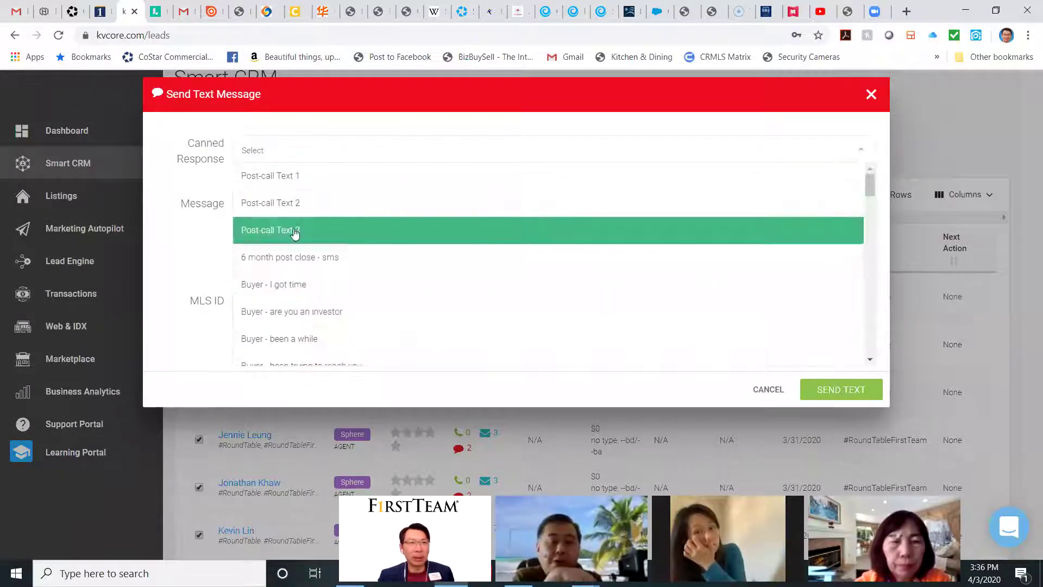
{"action": "scroll", "coordinate": [449, 285], "scroll_direction": "down", "scroll_amount": 15}
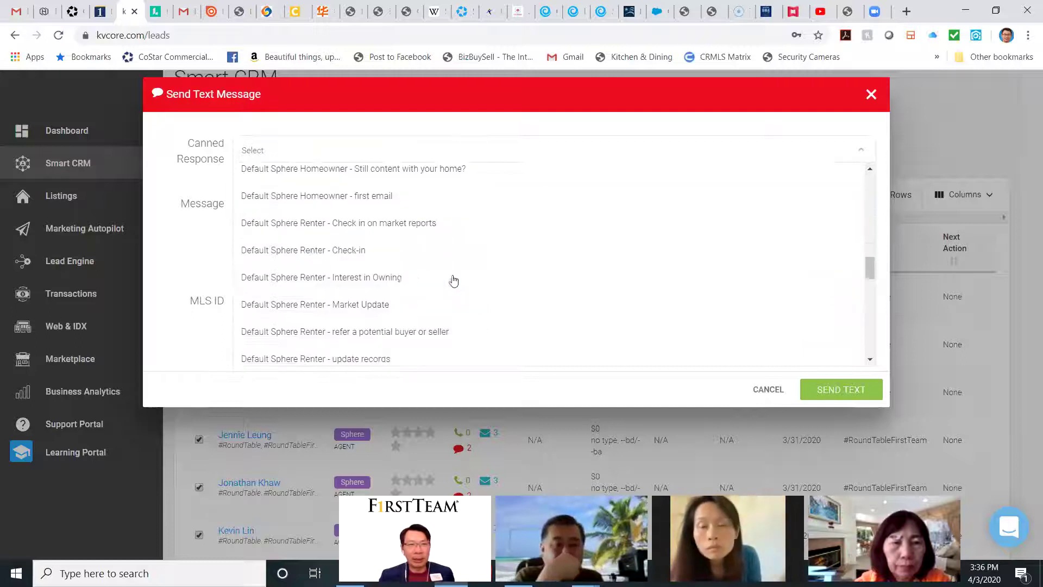
{"action": "scroll", "coordinate": [454, 280], "scroll_direction": "up", "scroll_amount": 4}
{"action": "scroll", "coordinate": [454, 280], "scroll_direction": "up", "scroll_amount": 8}
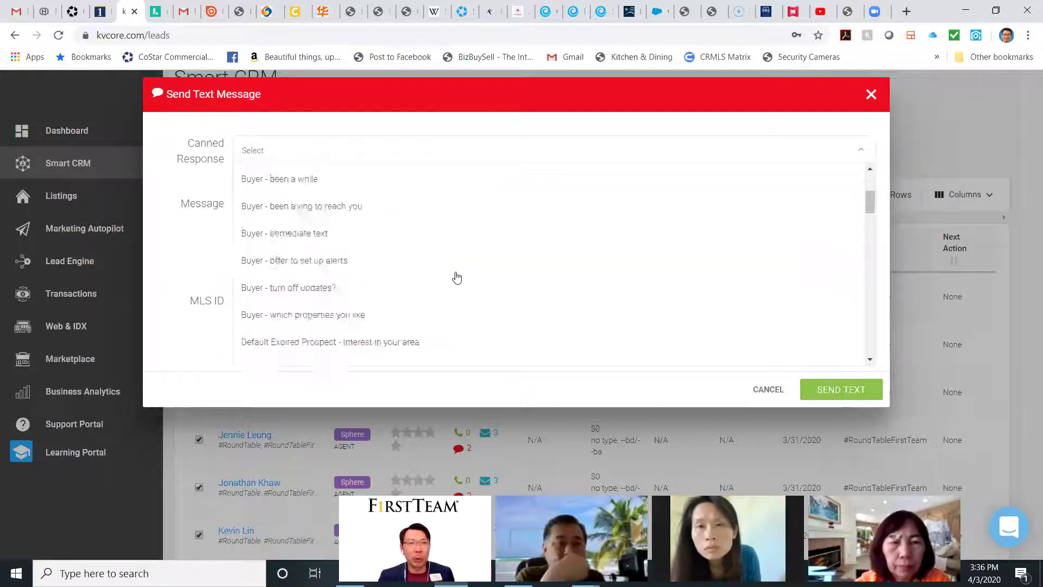
{"action": "scroll", "coordinate": [456, 277], "scroll_direction": "down", "scroll_amount": 2}
{"action": "scroll", "coordinate": [456, 278], "scroll_direction": "up", "scroll_amount": 5}
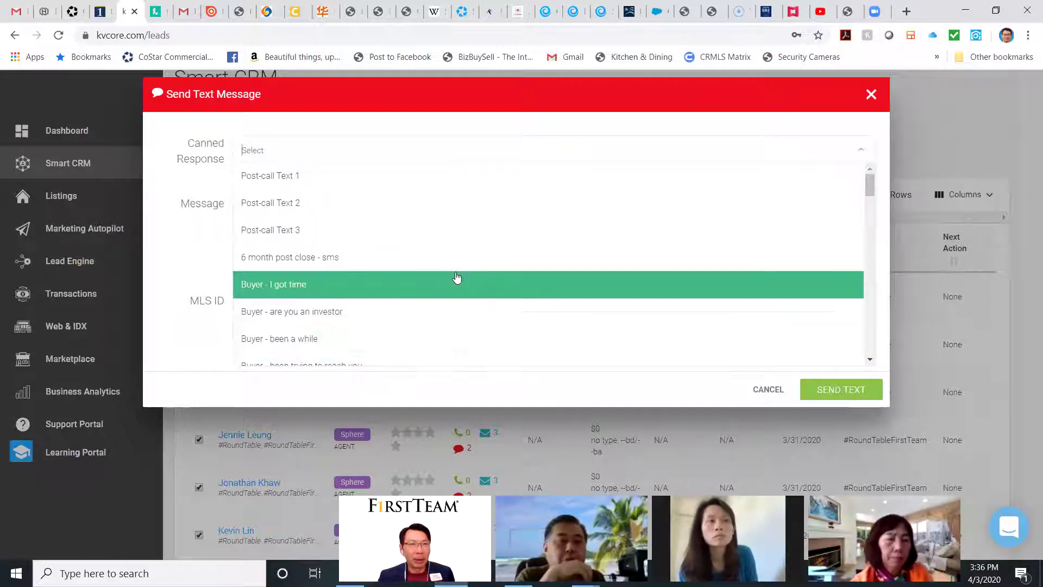
{"action": "scroll", "coordinate": [457, 278], "scroll_direction": "down", "scroll_amount": 5}
{"action": "scroll", "coordinate": [440, 274], "scroll_direction": "down", "scroll_amount": 4}
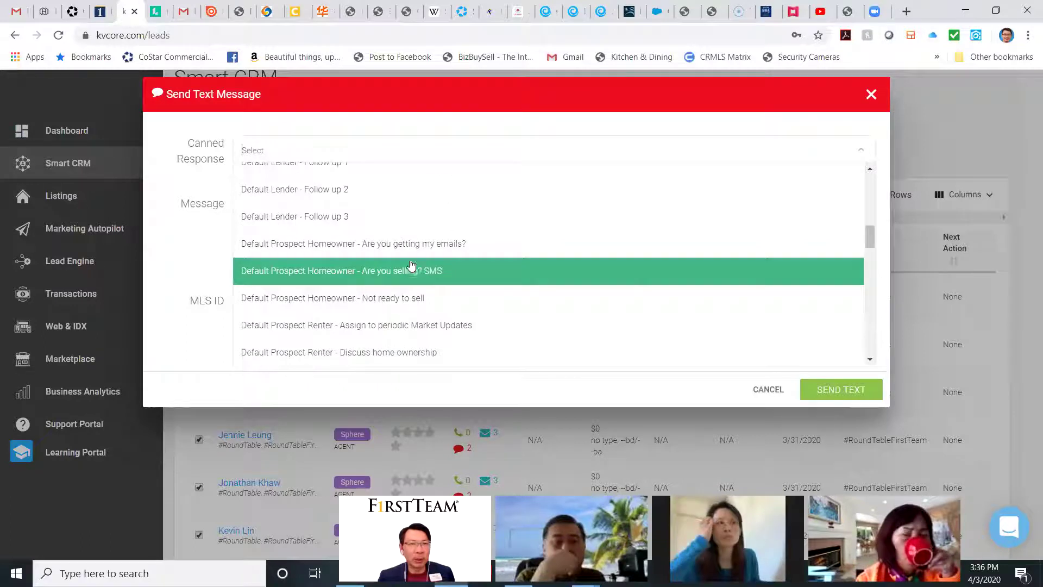
{"action": "scroll", "coordinate": [397, 256], "scroll_direction": "up", "scroll_amount": 4}
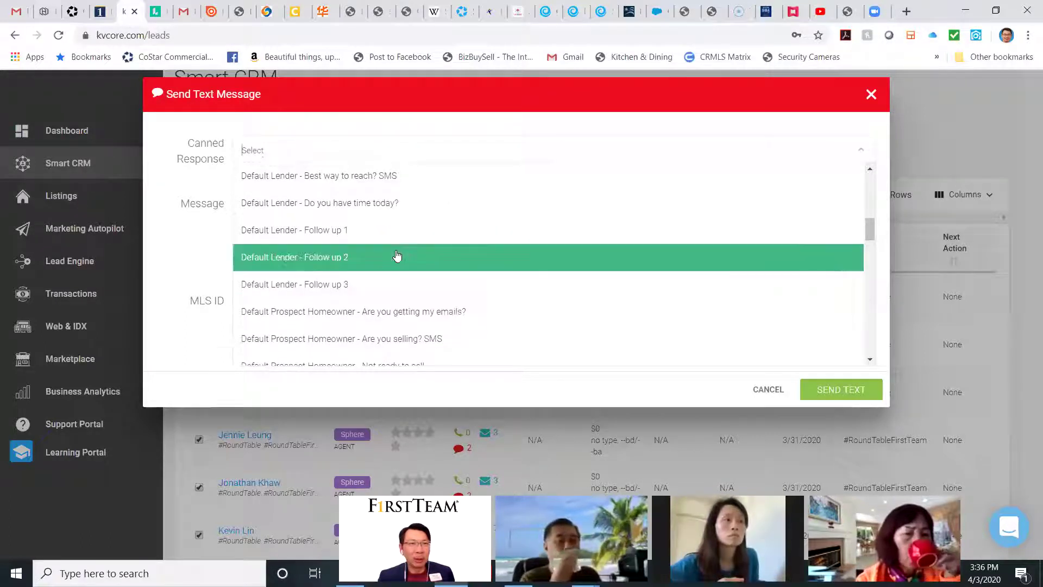
{"action": "scroll", "coordinate": [397, 256], "scroll_direction": "up", "scroll_amount": 1}
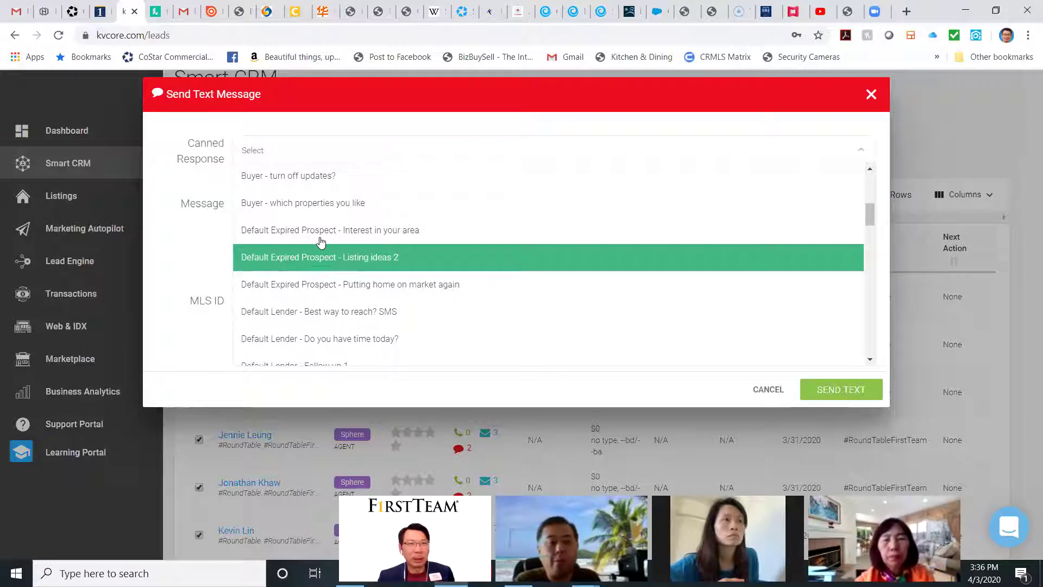
{"action": "left_click", "coordinate": [320, 232]}
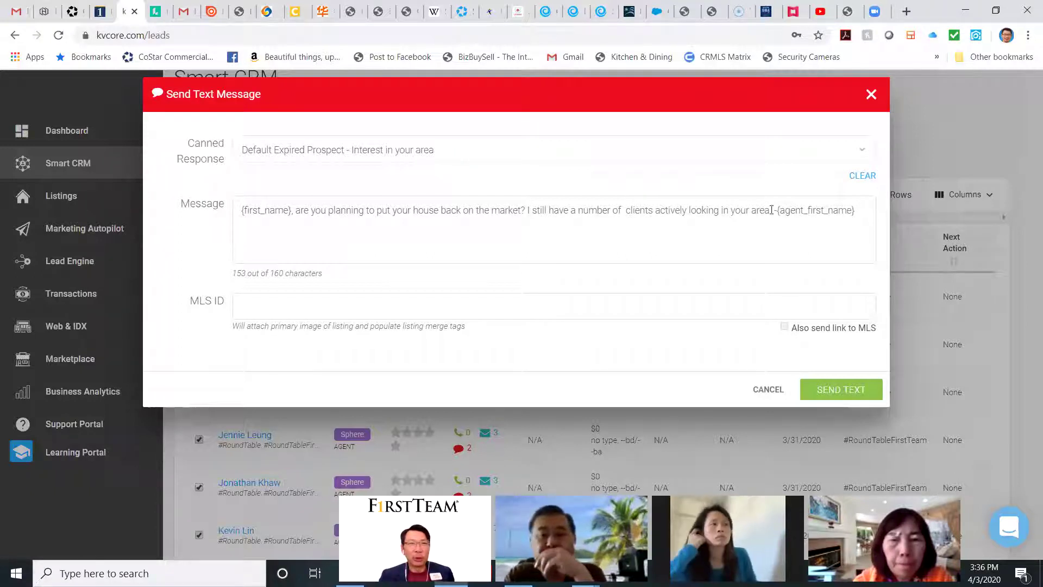
{"action": "left_click", "coordinate": [871, 95]}
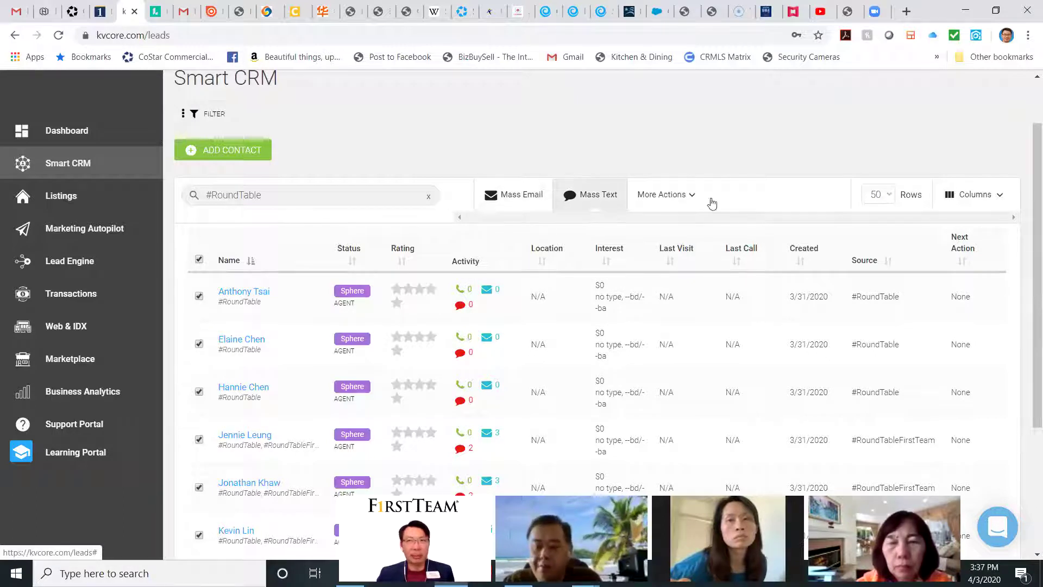
Step: Look at More Actions for the checked leads, then uncheck all #RoundTable contacts
{"action": "left_click", "coordinate": [694, 201]}
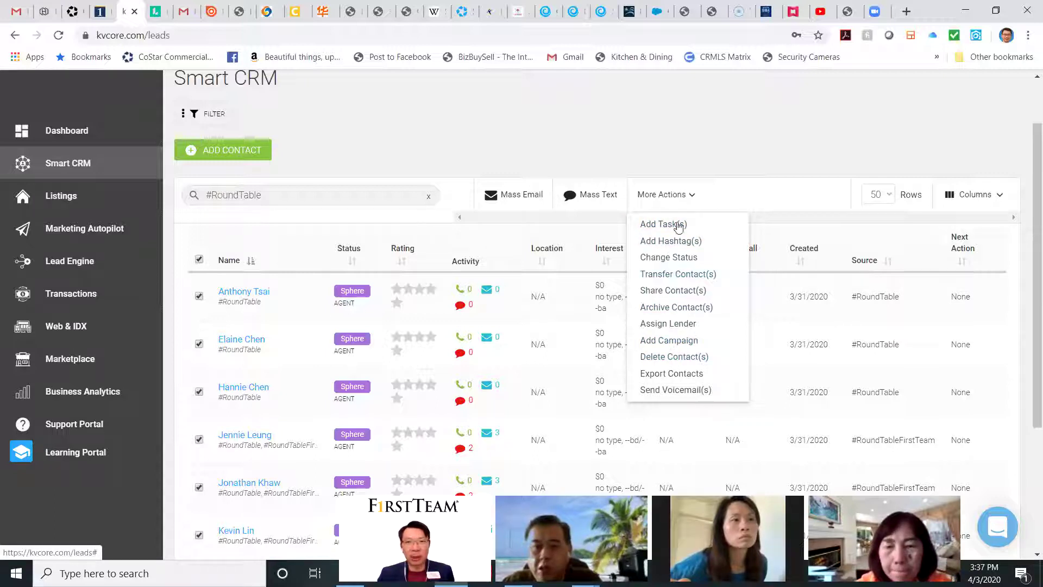
{"action": "left_click", "coordinate": [752, 154]}
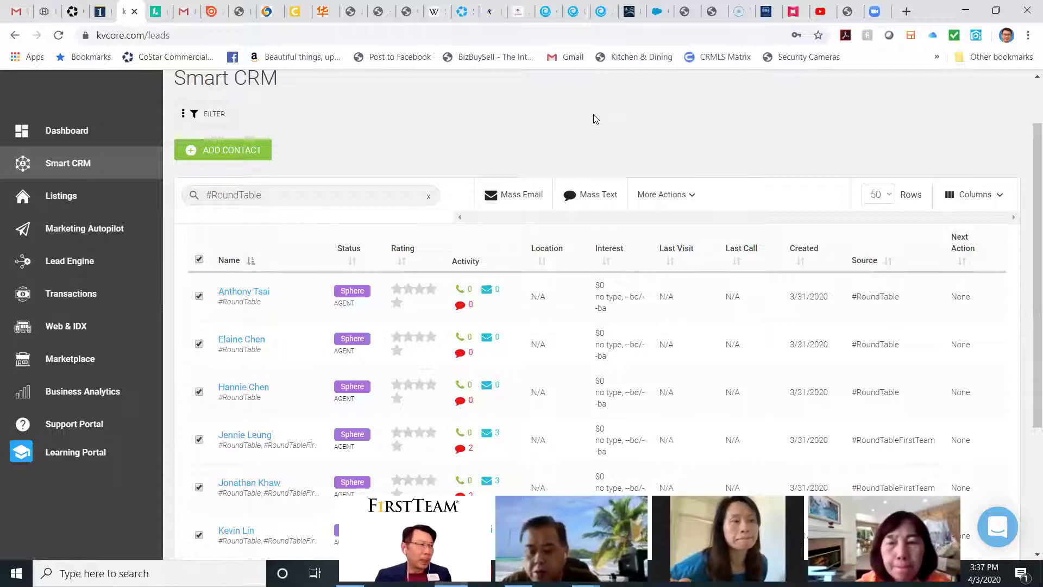
{"action": "left_click", "coordinate": [199, 259]}
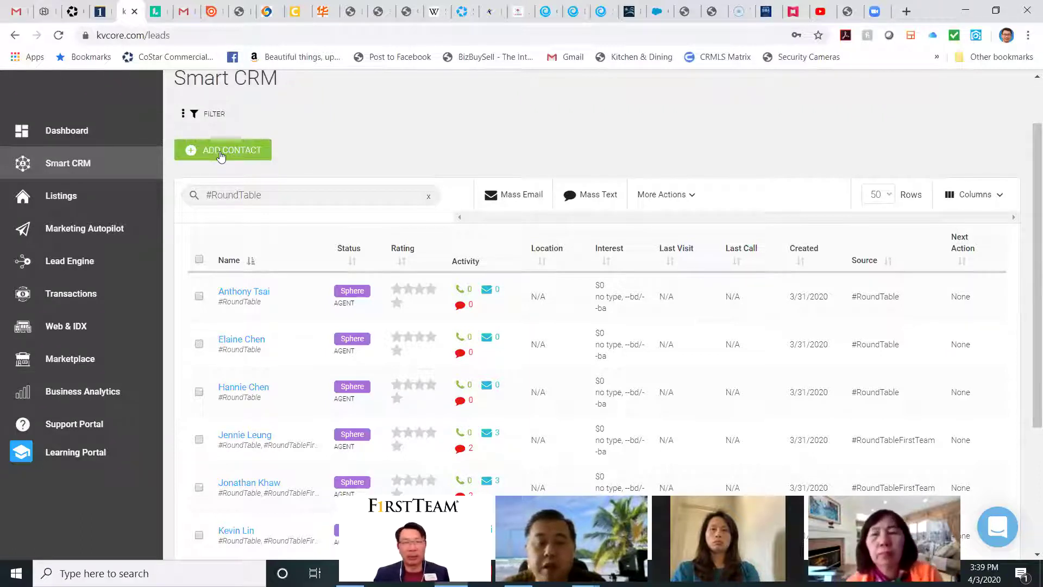
Step: Visit Listings, return to Smart CRM, and delete the #RoundTable search filter
{"action": "left_click", "coordinate": [75, 204]}
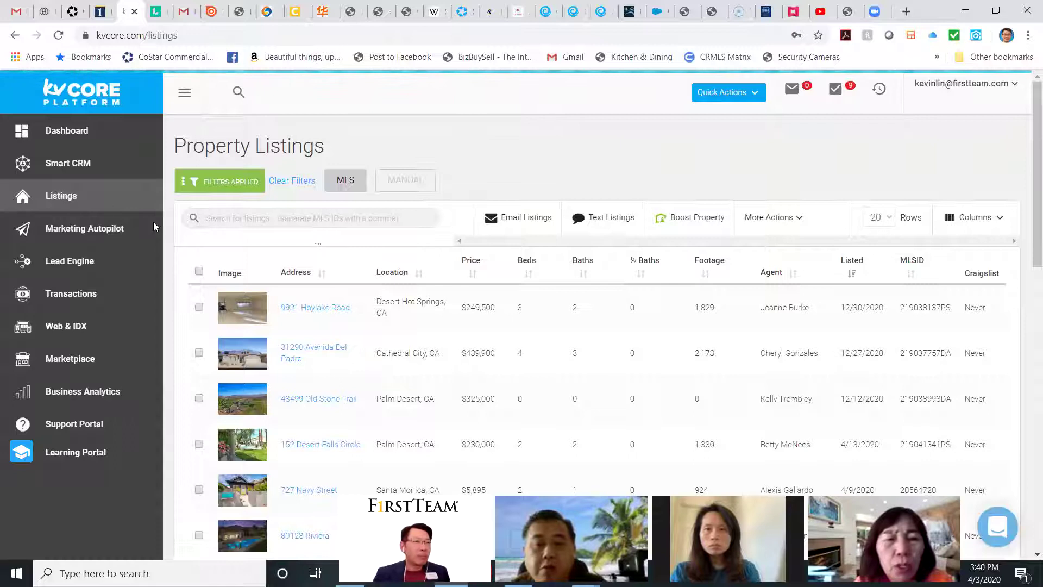
{"action": "left_click", "coordinate": [64, 170]}
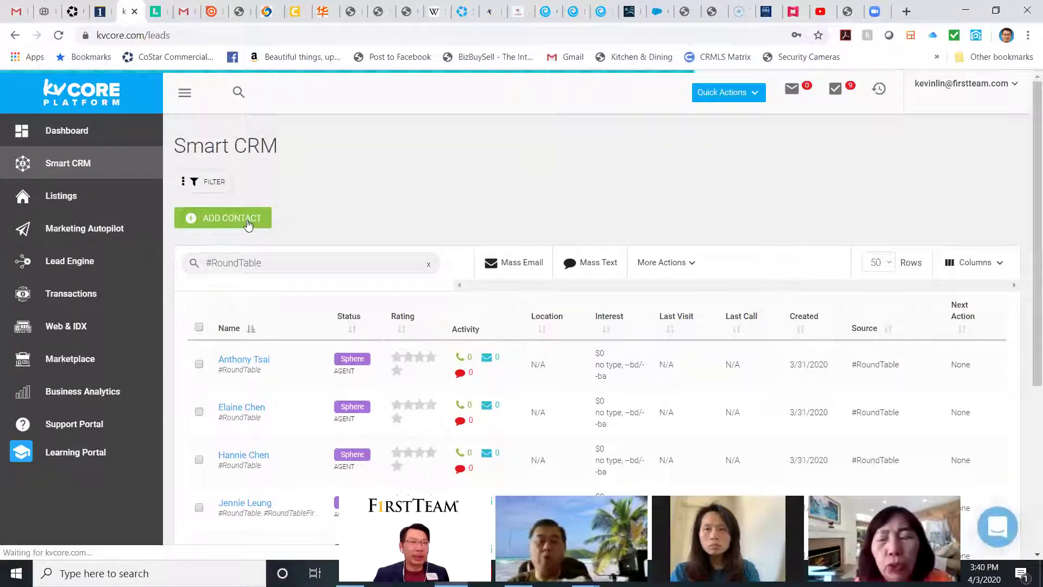
{"action": "left_click", "coordinate": [264, 263]}
{"action": "key", "text": "BackSpace"}
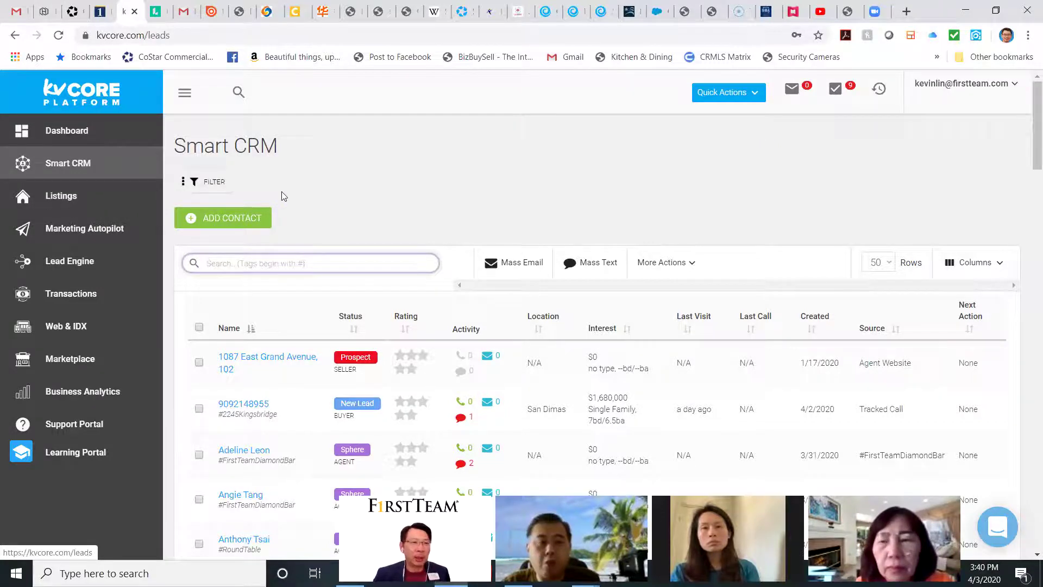
Step: Attempt a Mass Email with no contacts checked
{"action": "scroll", "coordinate": [307, 204], "scroll_direction": "down", "scroll_amount": 5}
{"action": "scroll", "coordinate": [305, 212], "scroll_direction": "up", "scroll_amount": 5}
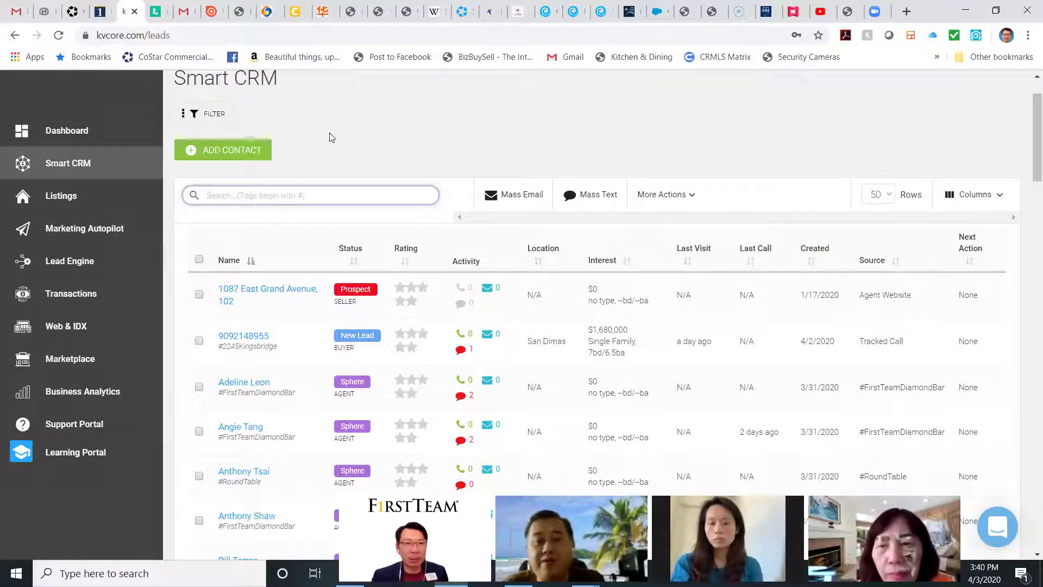
{"action": "left_click", "coordinate": [503, 200]}
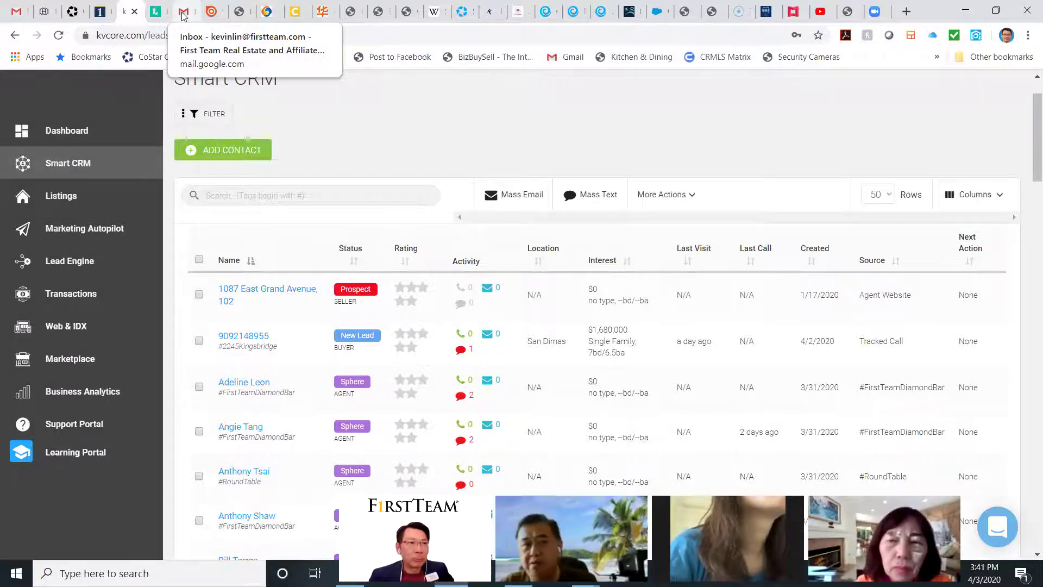
Step: Open the Sample 3 email in Gmail and read through it
{"action": "left_click", "coordinate": [183, 15]}
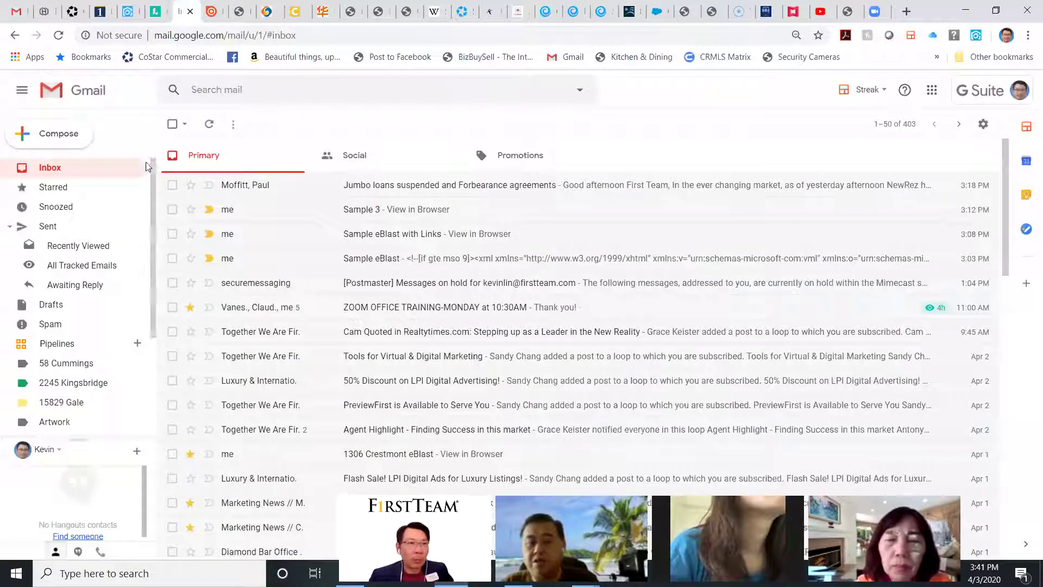
{"action": "left_click", "coordinate": [362, 211]}
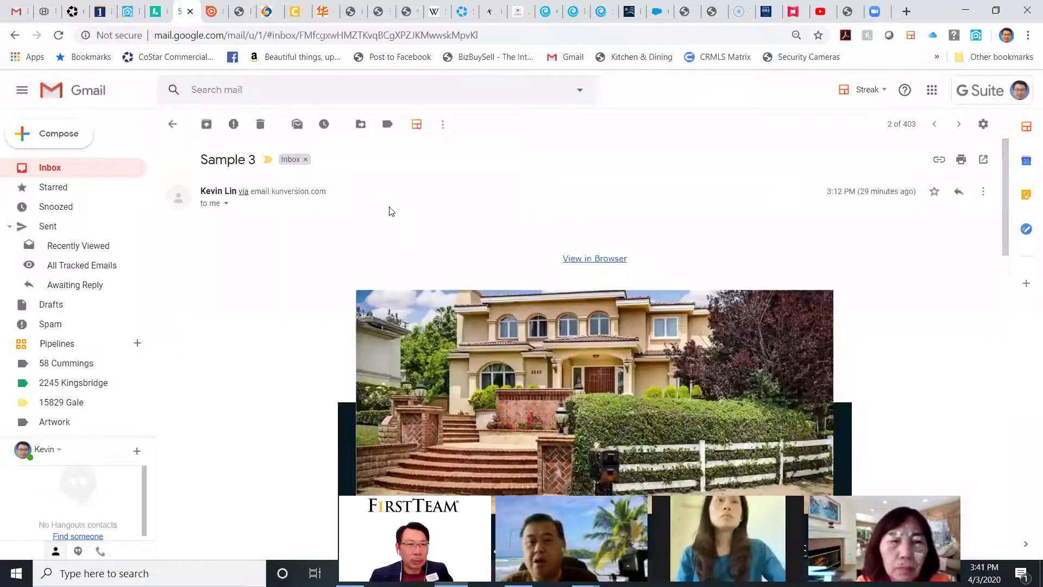
{"action": "scroll", "coordinate": [391, 211], "scroll_direction": "down", "scroll_amount": 4}
{"action": "scroll", "coordinate": [392, 211], "scroll_direction": "down", "scroll_amount": 10}
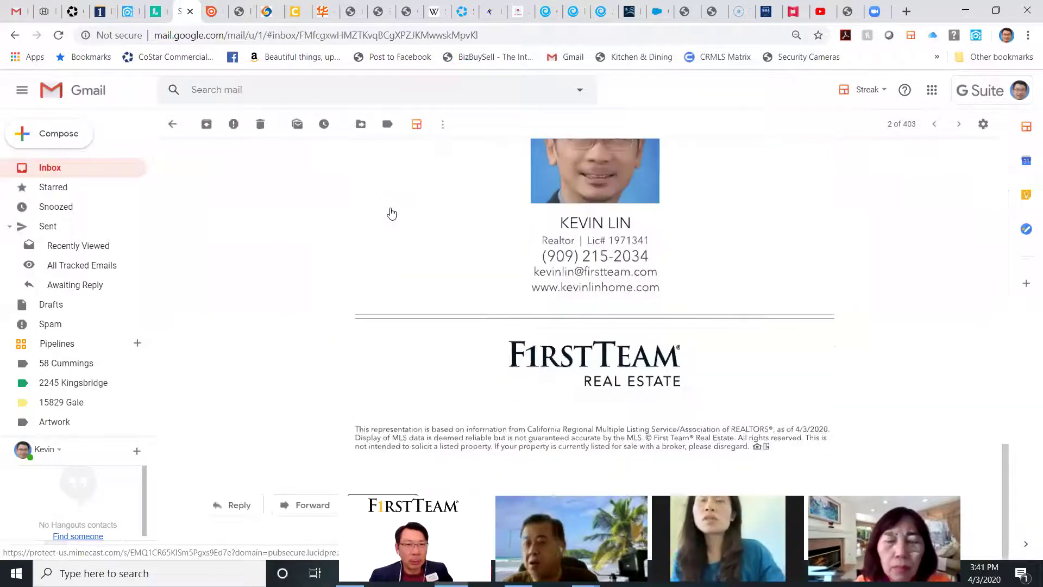
{"action": "scroll", "coordinate": [391, 213], "scroll_direction": "up", "scroll_amount": 14}
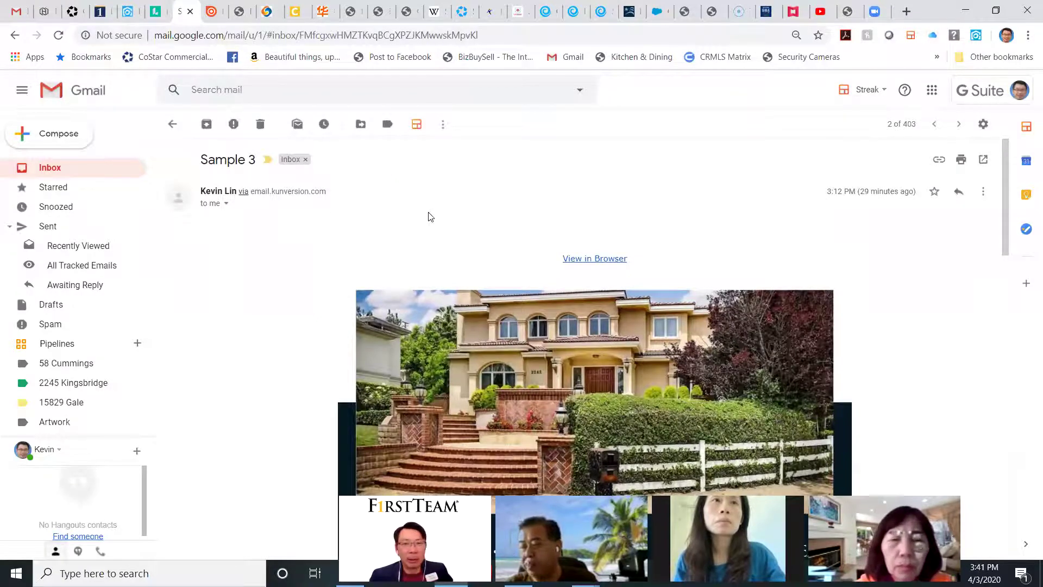
{"action": "scroll", "coordinate": [429, 216], "scroll_direction": "down", "scroll_amount": 12}
{"action": "scroll", "coordinate": [429, 217], "scroll_direction": "up", "scroll_amount": 4}
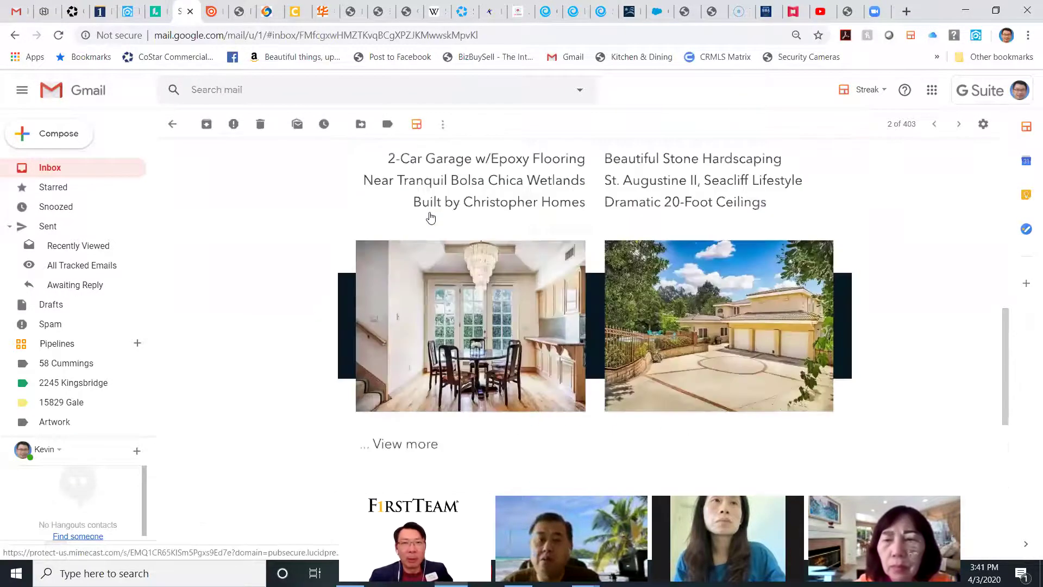
{"action": "scroll", "coordinate": [430, 218], "scroll_direction": "up", "scroll_amount": 8}
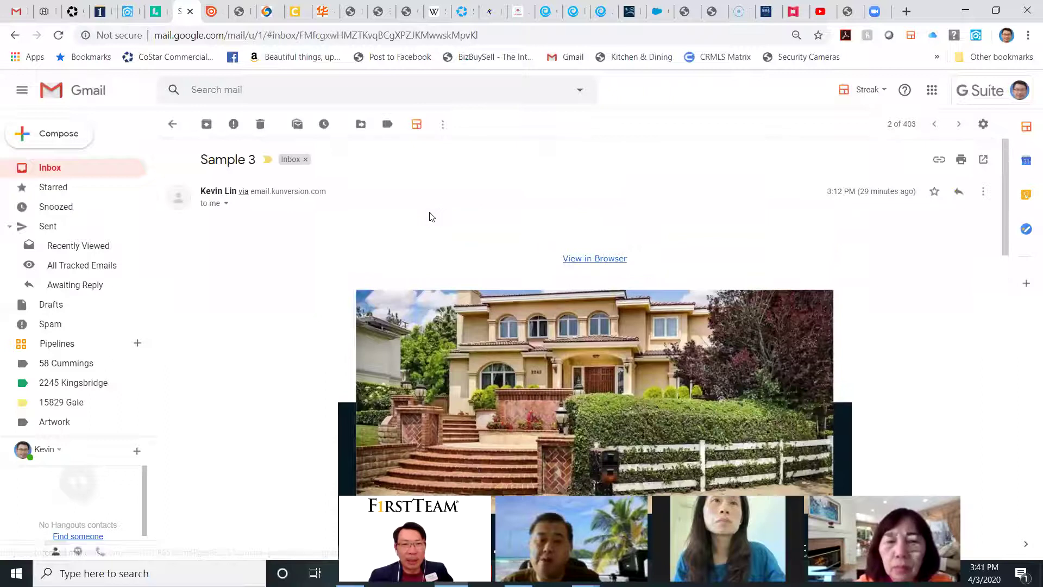
{"action": "scroll", "coordinate": [431, 217], "scroll_direction": "down", "scroll_amount": 12}
{"action": "scroll", "coordinate": [430, 216], "scroll_direction": "down", "scroll_amount": 2}
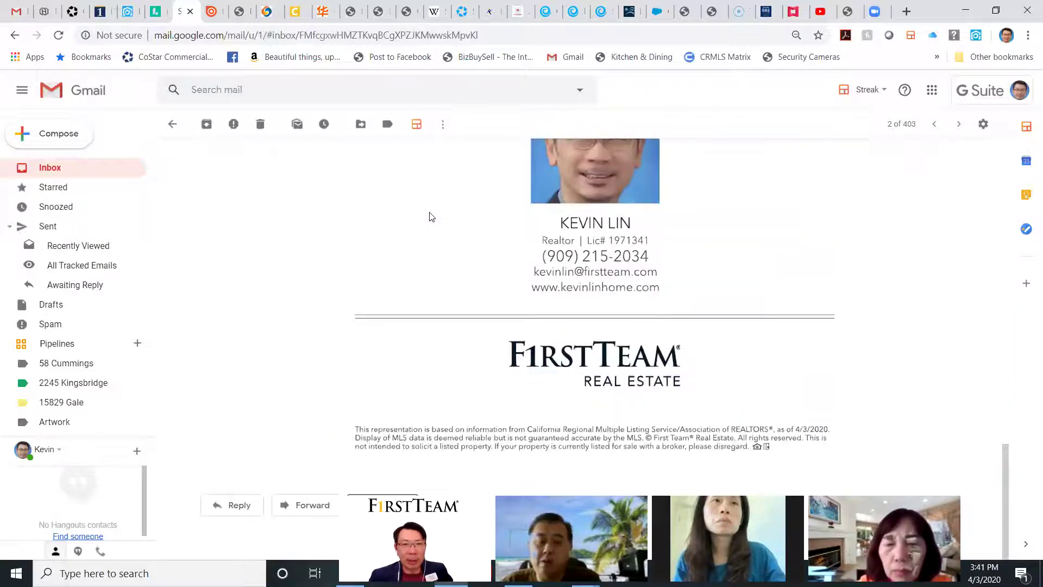
{"action": "scroll", "coordinate": [445, 228], "scroll_direction": "up", "scroll_amount": 6}
{"action": "scroll", "coordinate": [447, 228], "scroll_direction": "up", "scroll_amount": 8}
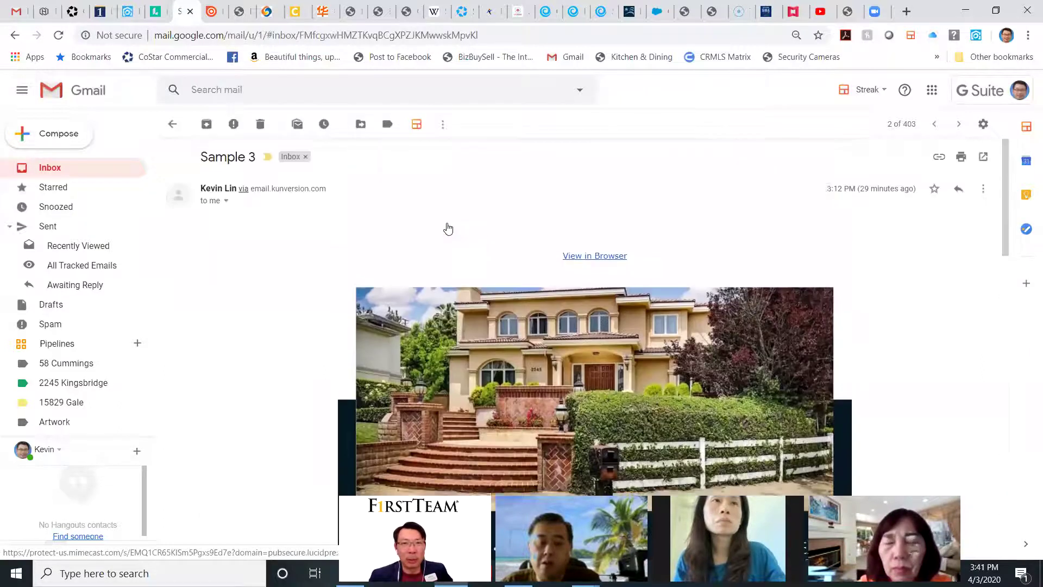
{"action": "scroll", "coordinate": [448, 228], "scroll_direction": "down", "scroll_amount": 12}
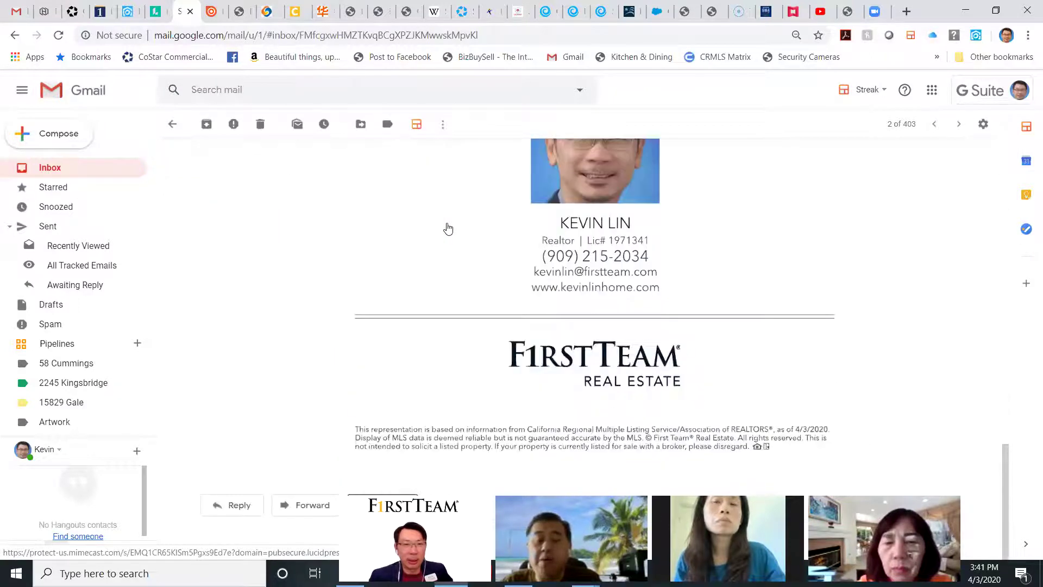
{"action": "scroll", "coordinate": [448, 229], "scroll_direction": "up", "scroll_amount": 8}
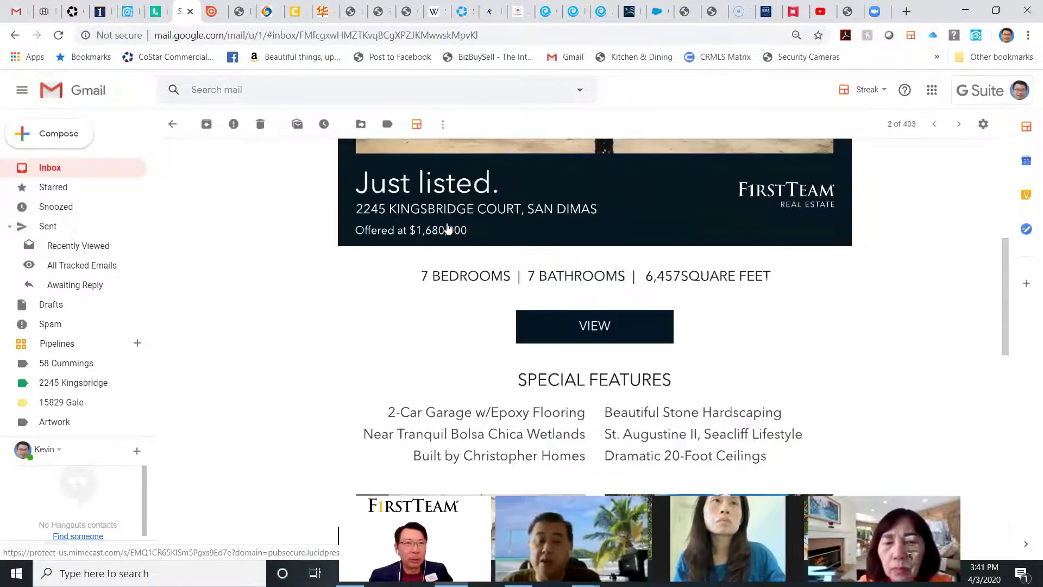
{"action": "scroll", "coordinate": [447, 228], "scroll_direction": "up", "scroll_amount": 6}
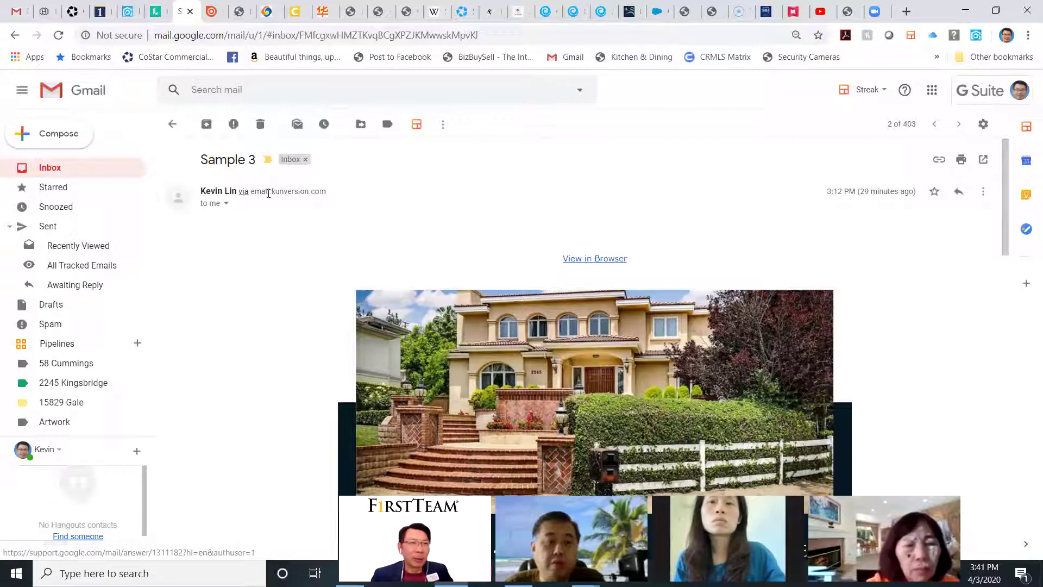
Step: Inspect the sender's mailing domain and from address, then return to the inbox
{"action": "left_click_drag", "start_coordinate": [251, 192], "coordinate": [326, 191]}
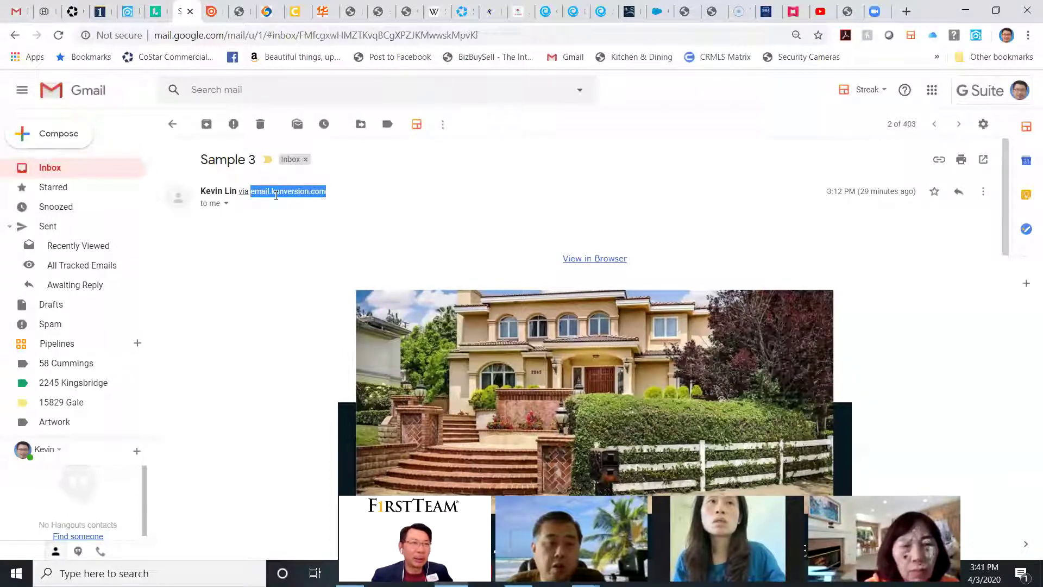
{"action": "left_click", "coordinate": [226, 204]}
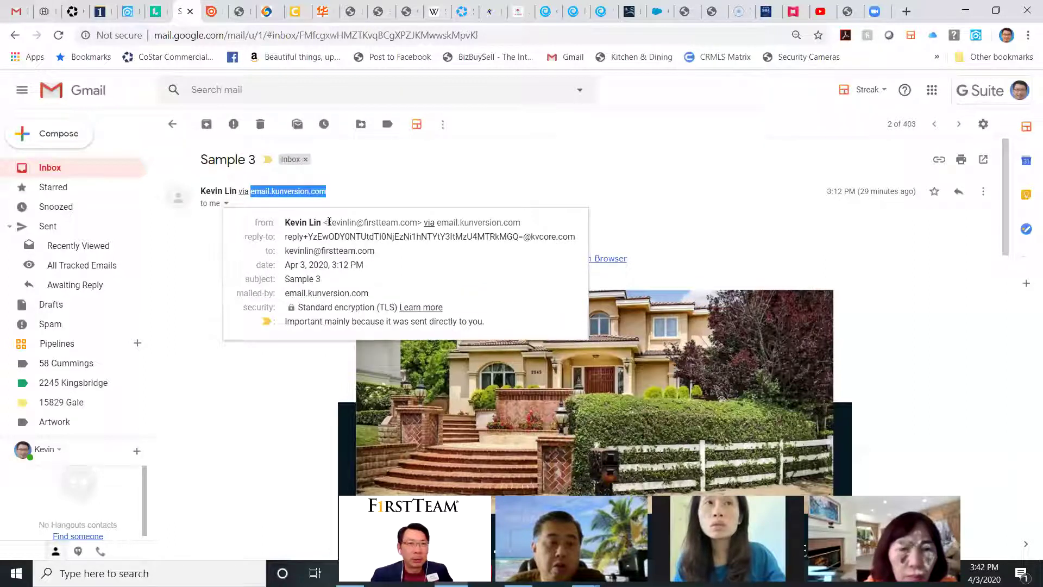
{"action": "left_click_drag", "start_coordinate": [328, 222], "coordinate": [418, 224]}
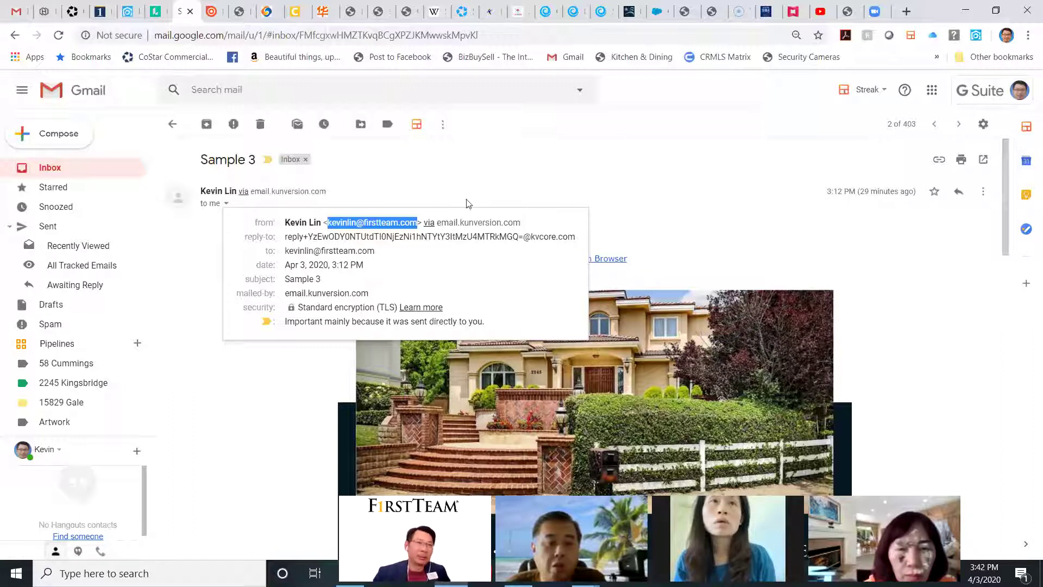
{"action": "left_click", "coordinate": [476, 186]}
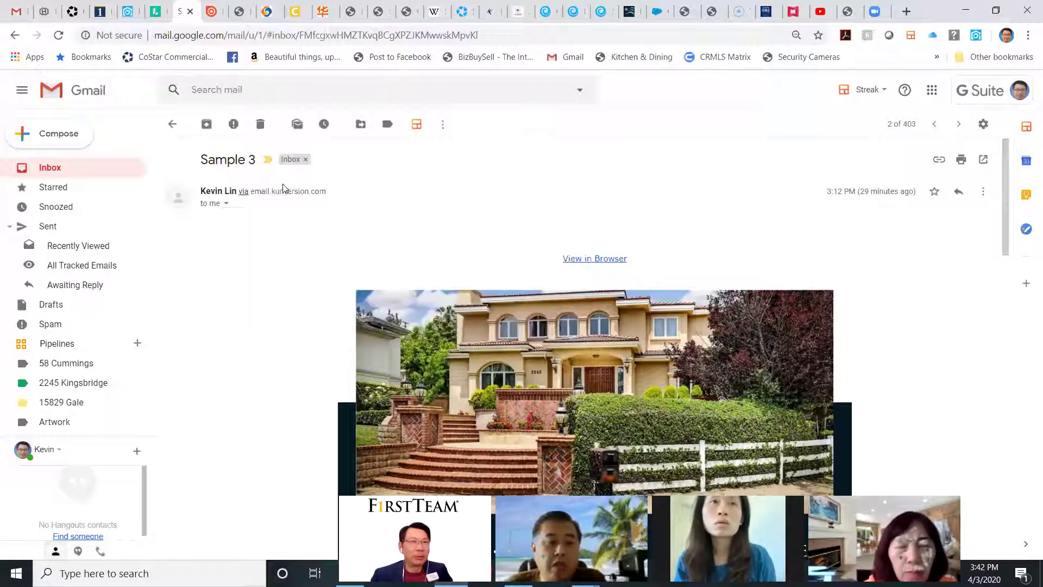
{"action": "left_click", "coordinate": [173, 124]}
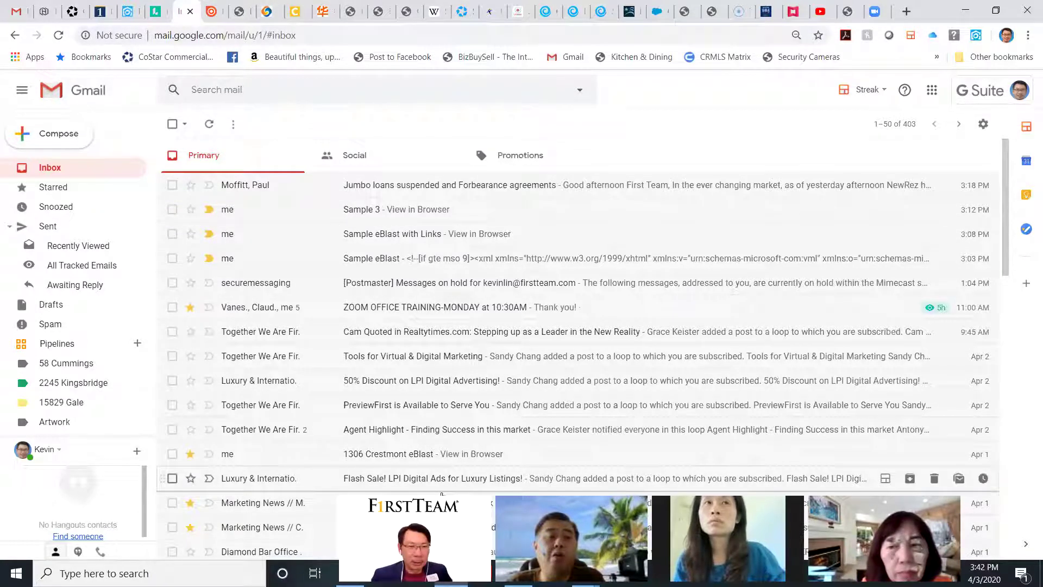
Step: Switch to kvCORE, open Property Listings, and browse the 1–20 of 10,000 MLS listings
{"action": "left_click", "coordinate": [128, 11]}
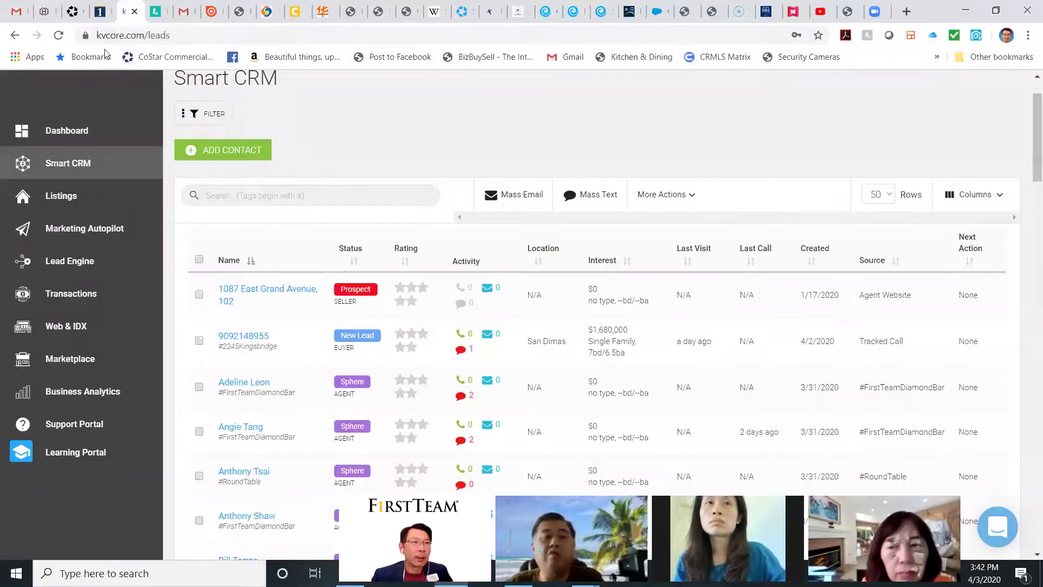
{"action": "left_click", "coordinate": [71, 199]}
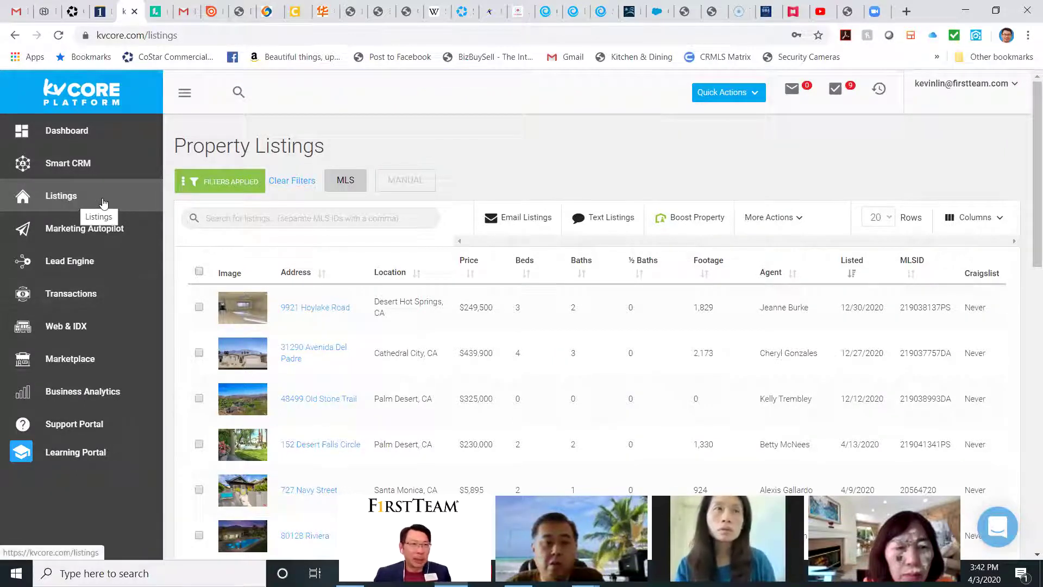
{"action": "scroll", "coordinate": [394, 295], "scroll_direction": "down", "scroll_amount": 7}
{"action": "scroll", "coordinate": [399, 302], "scroll_direction": "down", "scroll_amount": 6}
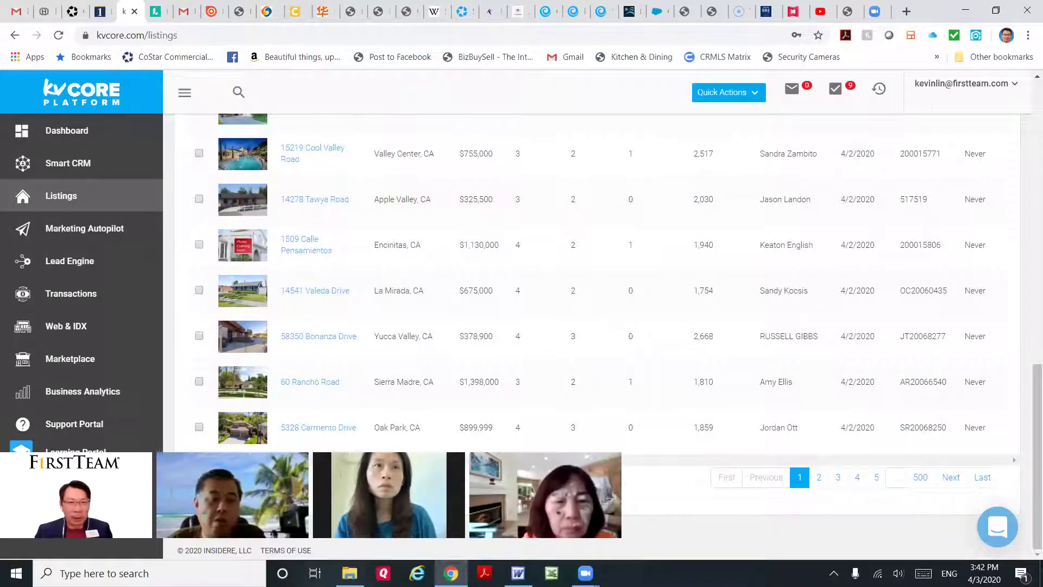
{"action": "scroll", "coordinate": [496, 319], "scroll_direction": "up", "scroll_amount": 15}
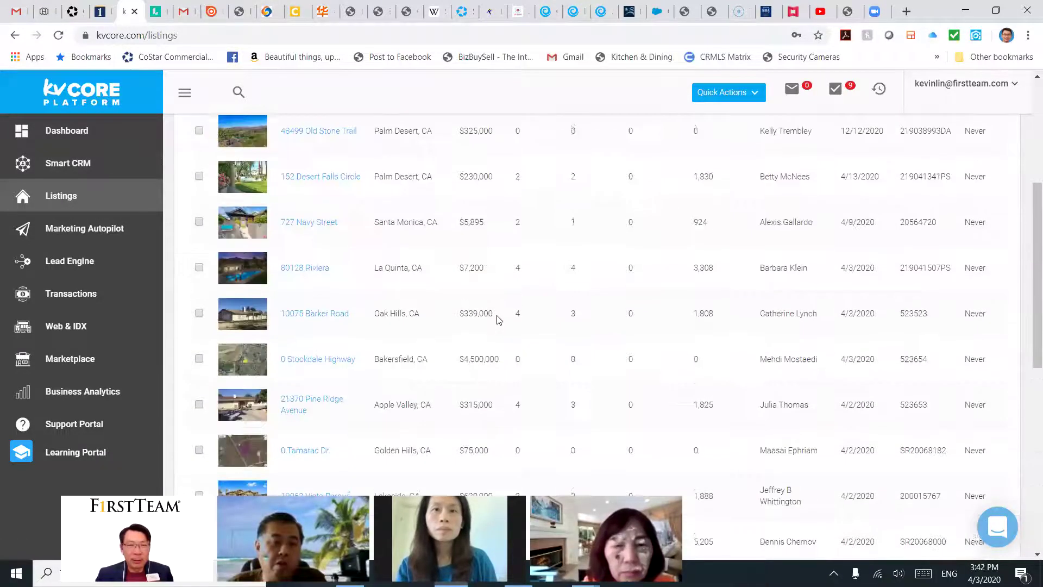
{"action": "scroll", "coordinate": [496, 319], "scroll_direction": "down", "scroll_amount": 15}
{"action": "scroll", "coordinate": [496, 319], "scroll_direction": "up", "scroll_amount": 15}
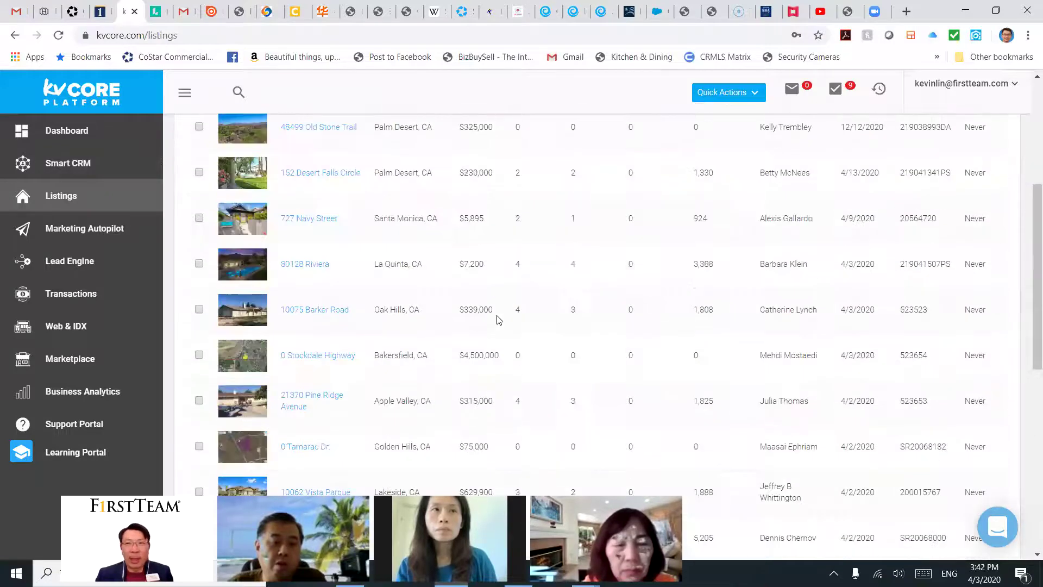
{"action": "scroll", "coordinate": [497, 317], "scroll_direction": "down", "scroll_amount": 13}
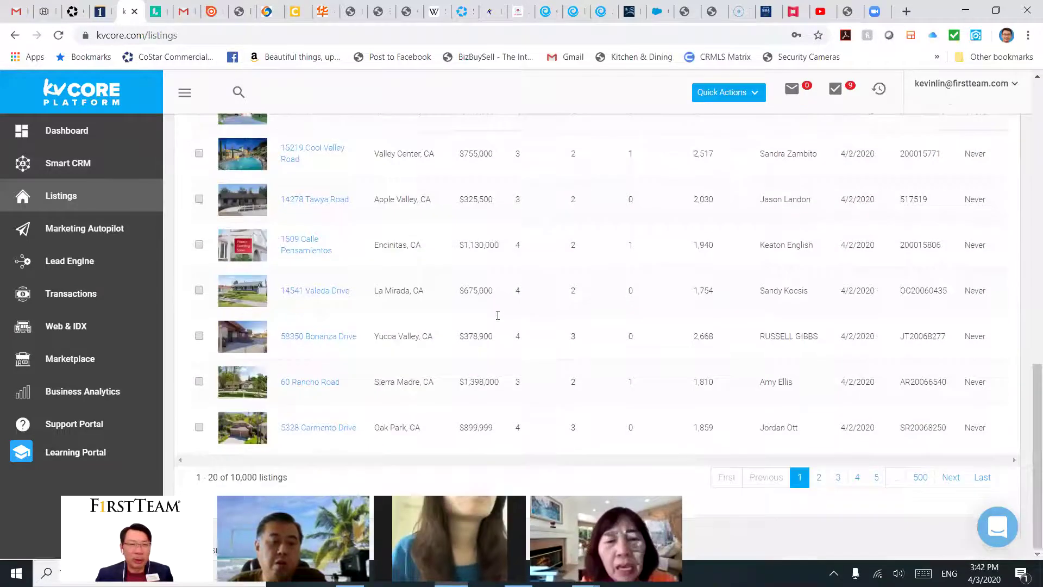
{"action": "scroll", "coordinate": [497, 316], "scroll_direction": "up", "scroll_amount": 15}
{"action": "scroll", "coordinate": [500, 319], "scroll_direction": "down", "scroll_amount": 6}
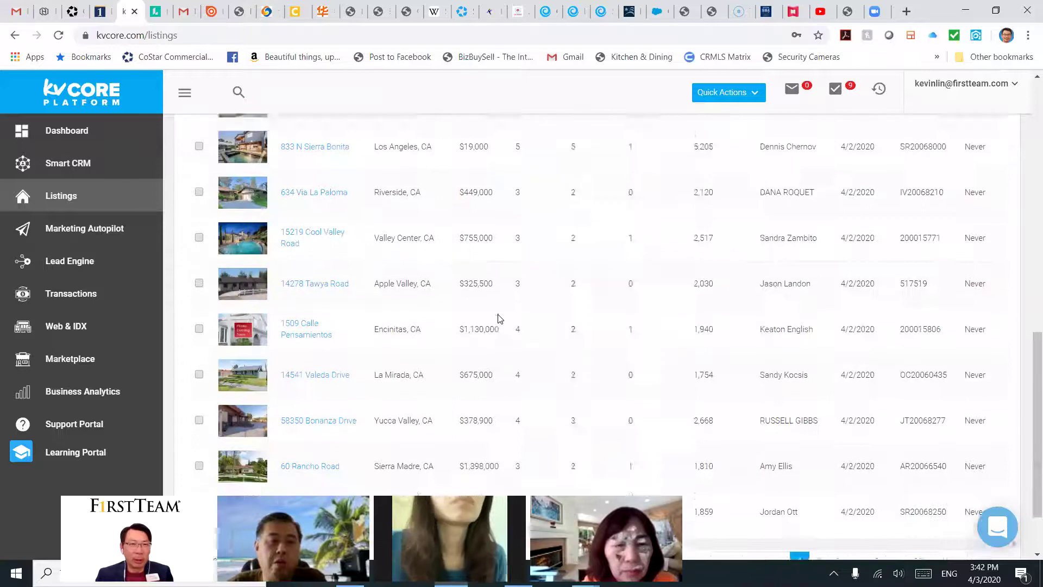
{"action": "scroll", "coordinate": [500, 315], "scroll_direction": "up", "scroll_amount": 10}
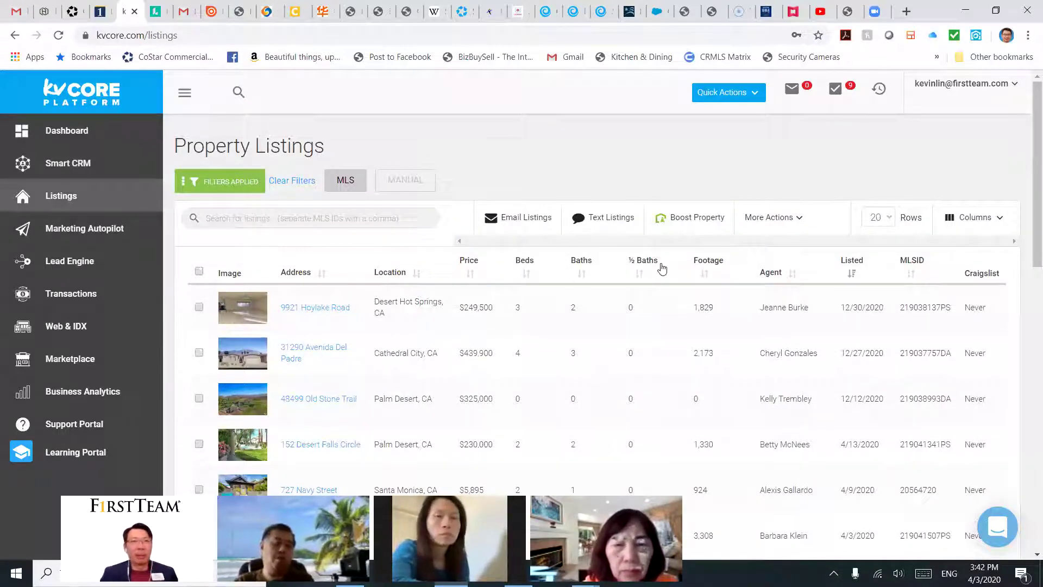
{"action": "scroll", "coordinate": [622, 270], "scroll_direction": "down", "scroll_amount": 4}
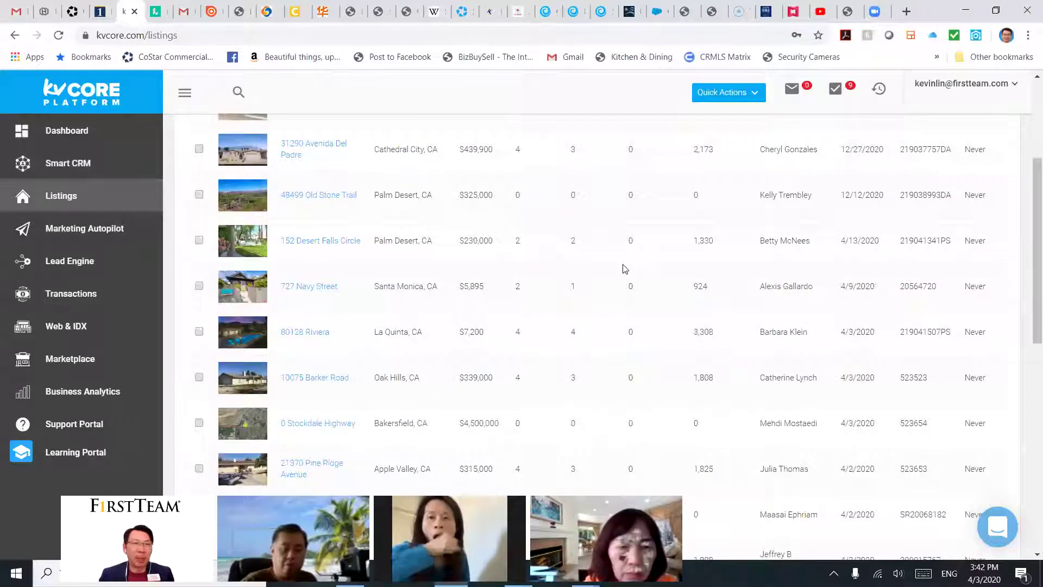
{"action": "scroll", "coordinate": [625, 269], "scroll_direction": "down", "scroll_amount": 1}
{"action": "scroll", "coordinate": [618, 268], "scroll_direction": "up", "scroll_amount": 2}
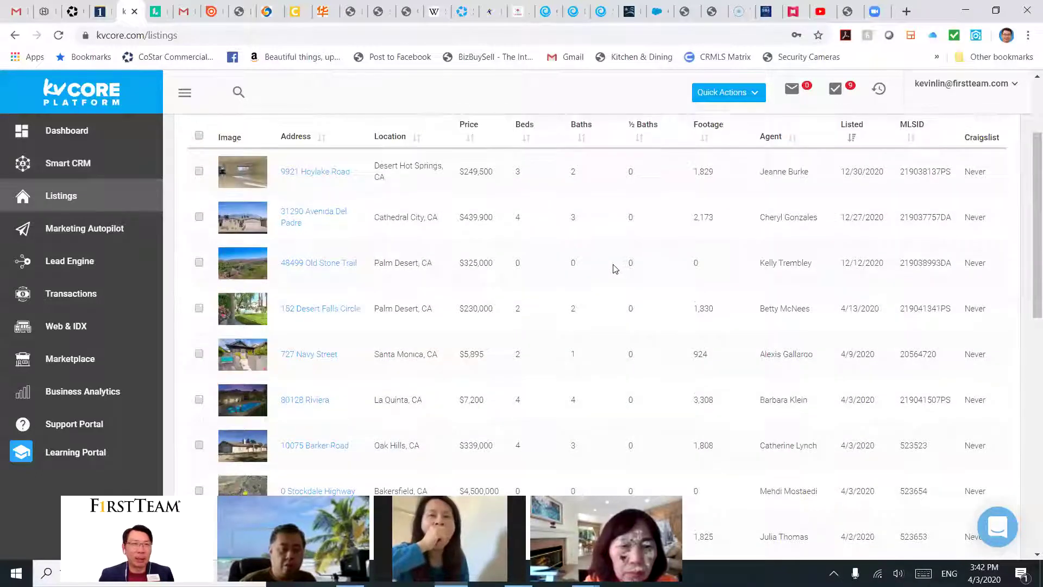
{"action": "scroll", "coordinate": [614, 268], "scroll_direction": "up", "scroll_amount": 2}
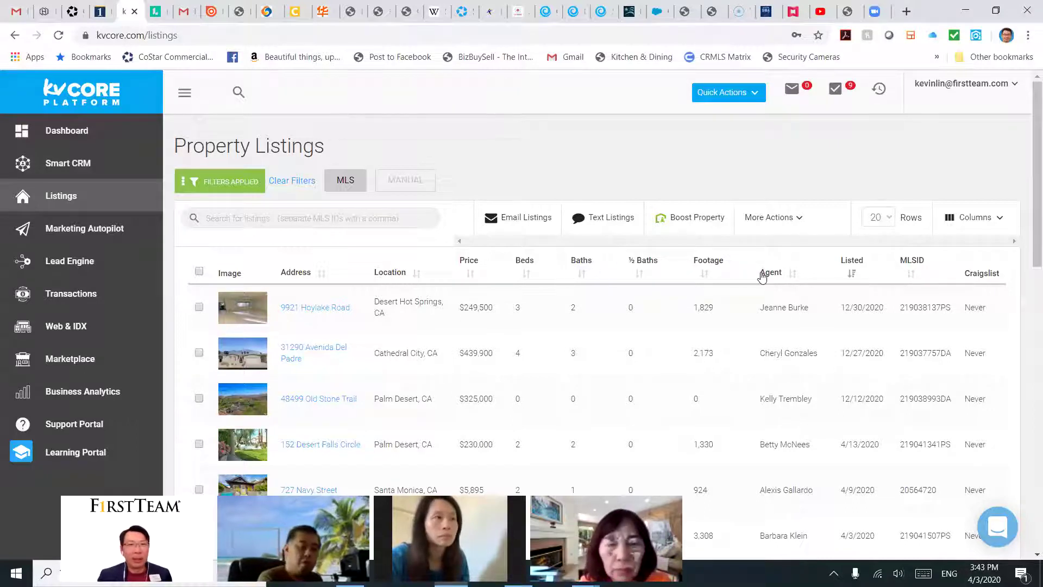
Step: Turn on the Agency Listings filter and review the 22 resulting listings
{"action": "left_click", "coordinate": [243, 190]}
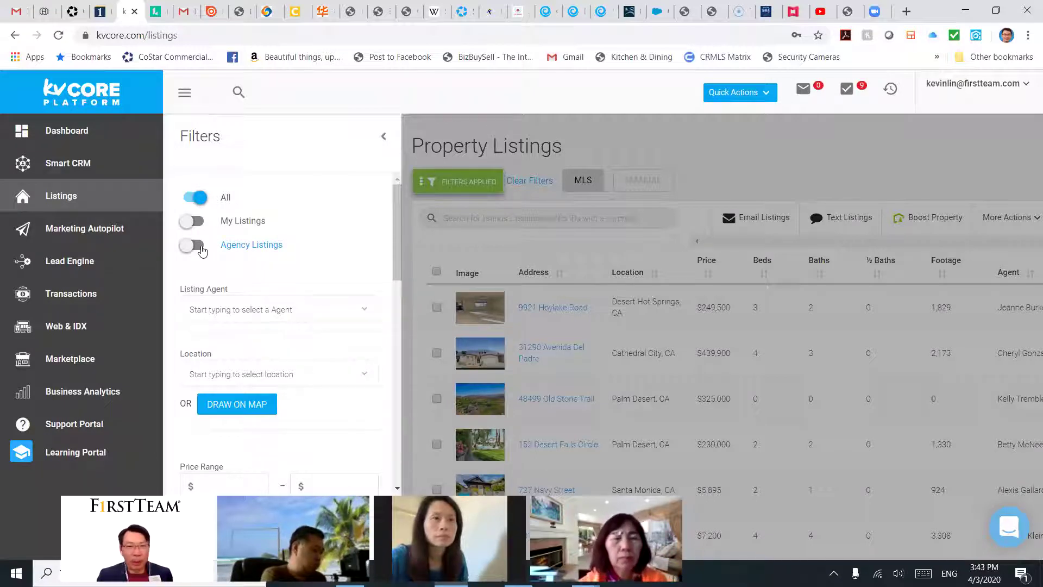
{"action": "left_click", "coordinate": [201, 249]}
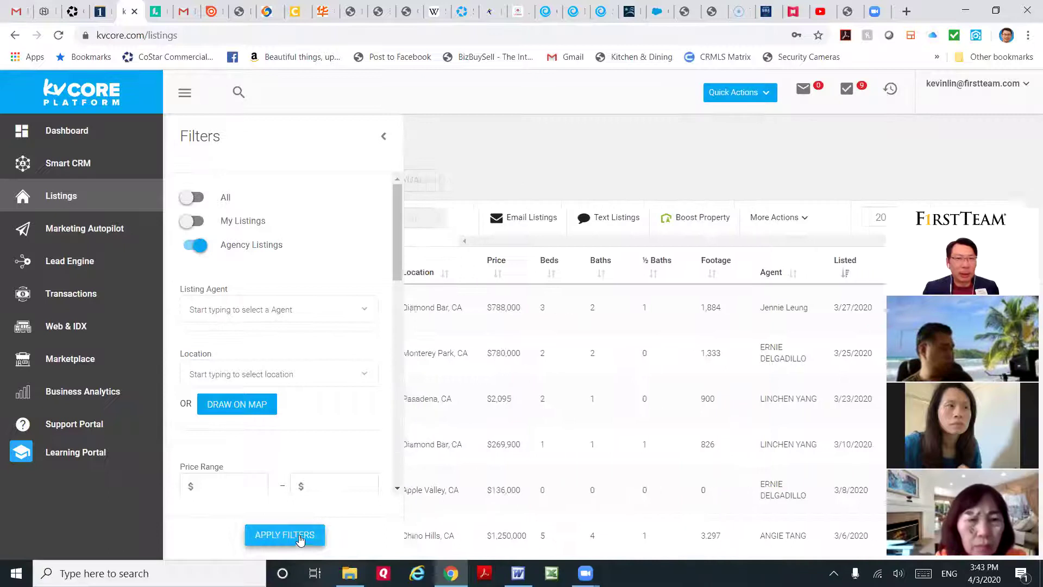
{"action": "left_click", "coordinate": [298, 538]}
{"action": "scroll", "coordinate": [427, 365], "scroll_direction": "down", "scroll_amount": 10}
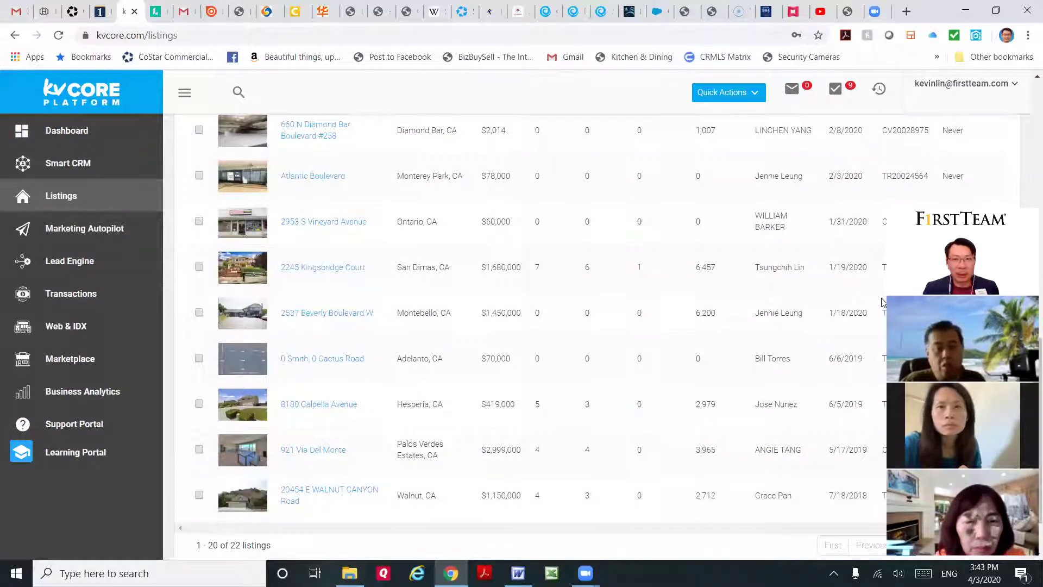
{"action": "scroll", "coordinate": [782, 421], "scroll_direction": "down", "scroll_amount": 2}
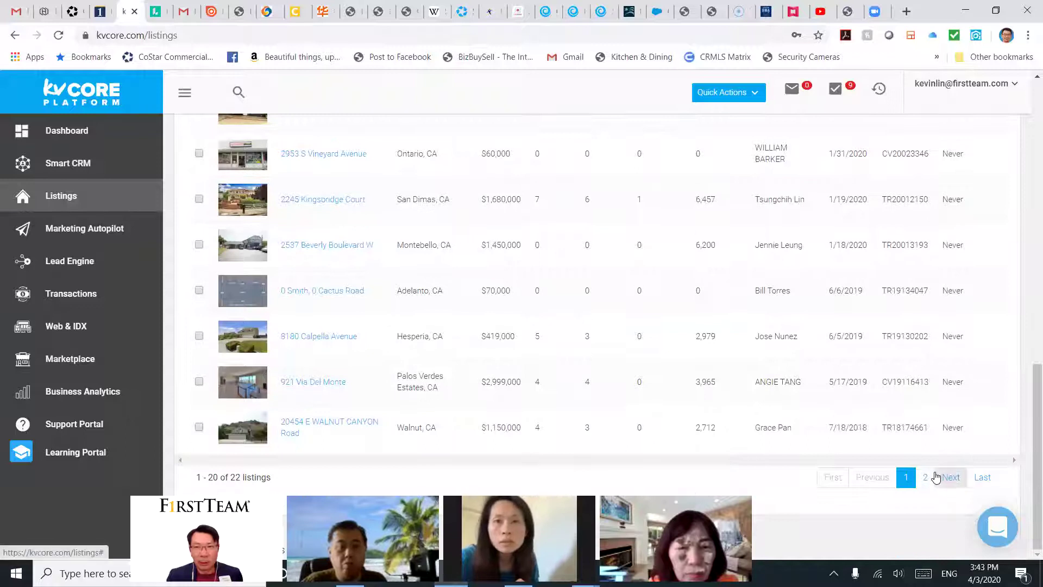
{"action": "scroll", "coordinate": [577, 340], "scroll_direction": "up", "scroll_amount": 10}
{"action": "scroll", "coordinate": [577, 340], "scroll_direction": "up", "scroll_amount": 2}
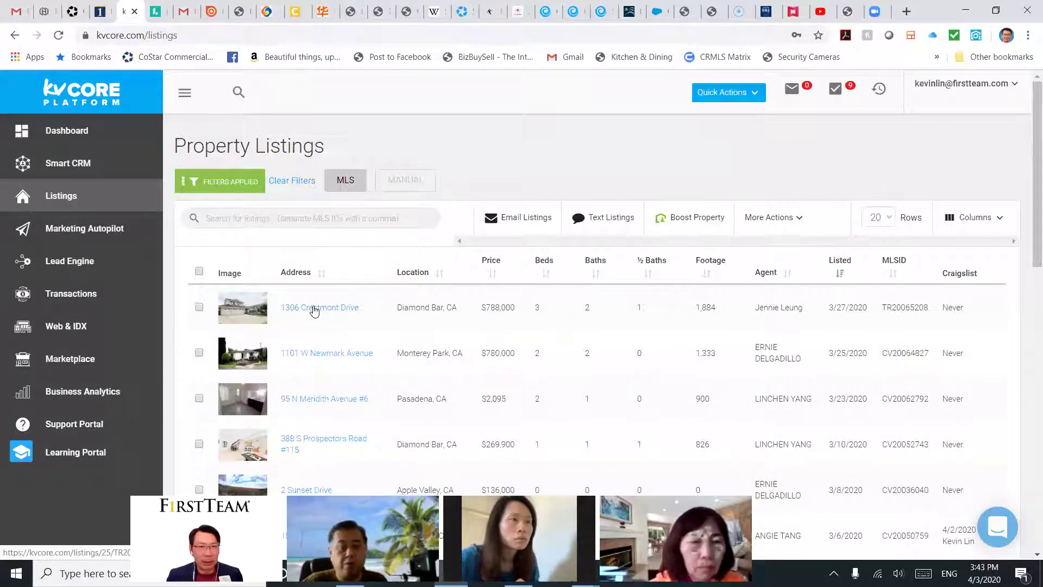
{"action": "scroll", "coordinate": [373, 307], "scroll_direction": "down", "scroll_amount": 3}
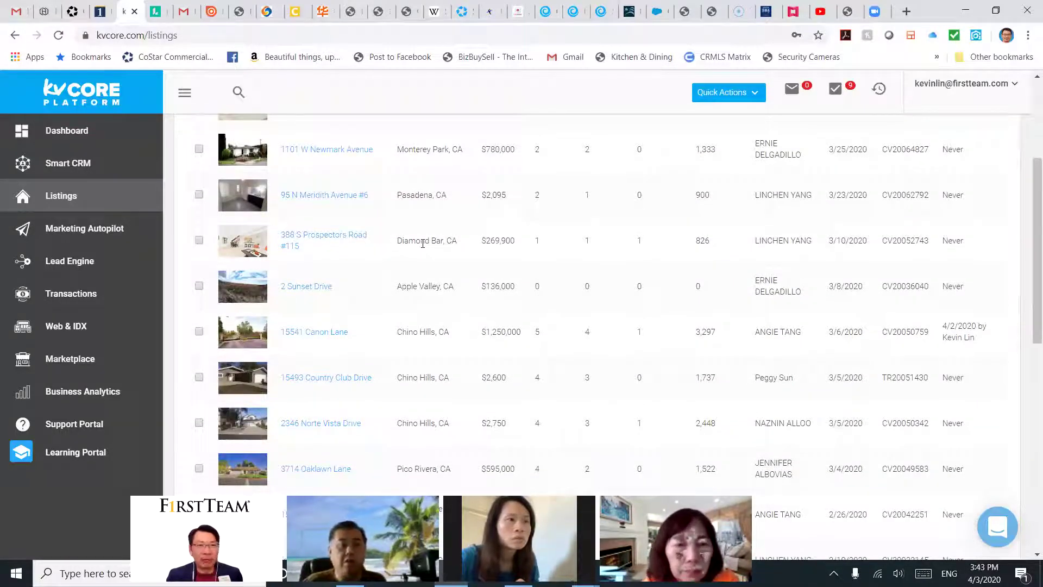
{"action": "scroll", "coordinate": [424, 243], "scroll_direction": "down", "scroll_amount": 7}
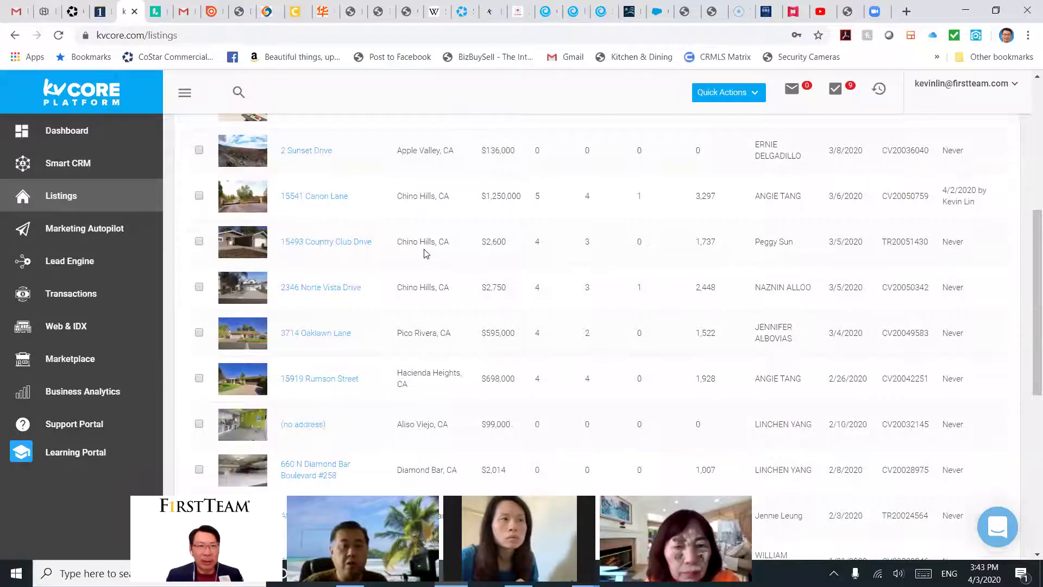
{"action": "scroll", "coordinate": [429, 272], "scroll_direction": "down", "scroll_amount": 2}
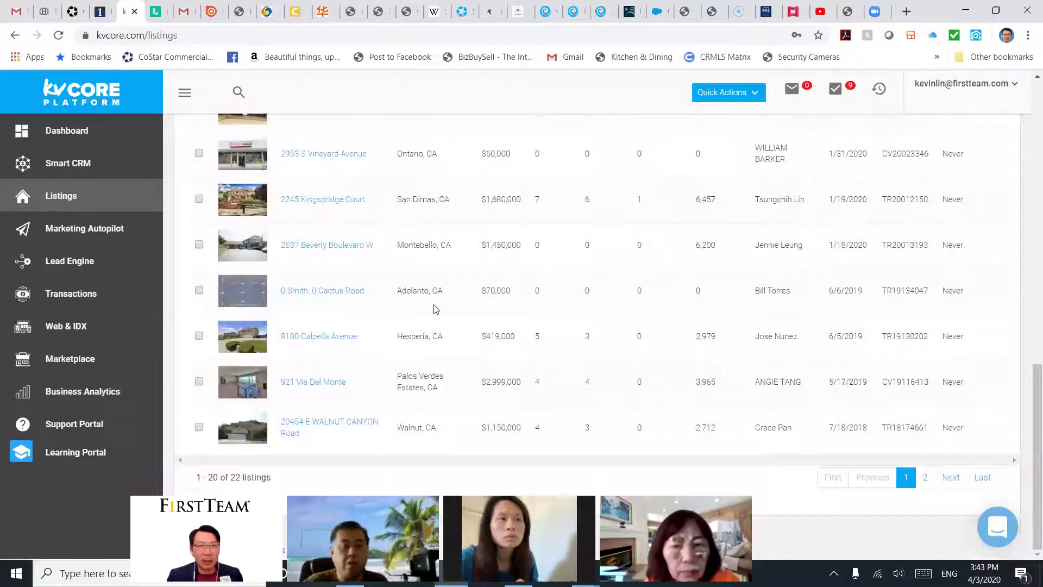
{"action": "scroll", "coordinate": [435, 309], "scroll_direction": "up", "scroll_amount": 6}
{"action": "scroll", "coordinate": [389, 310], "scroll_direction": "up", "scroll_amount": 5}
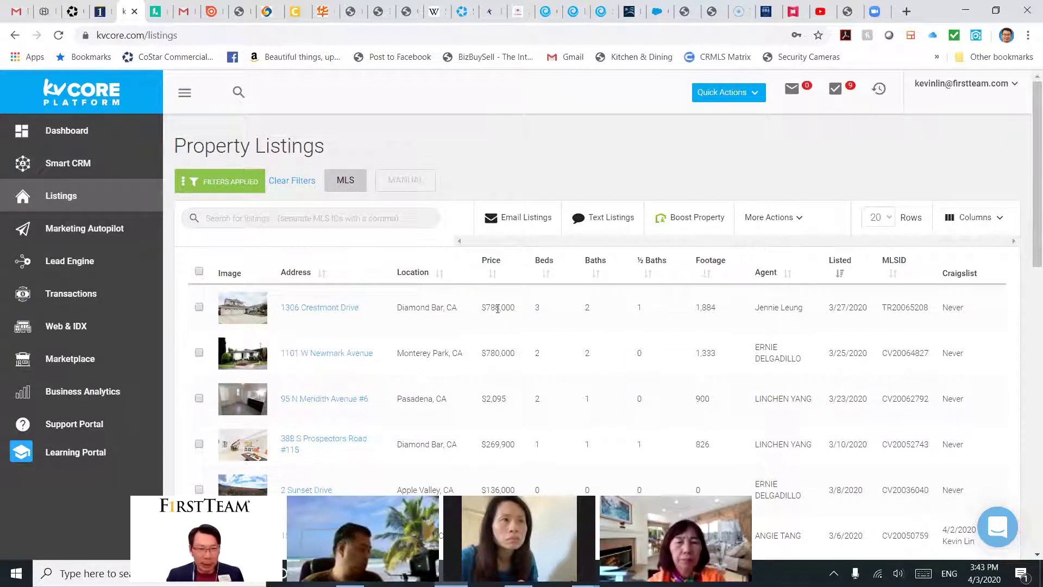
{"action": "left_click", "coordinate": [199, 307]}
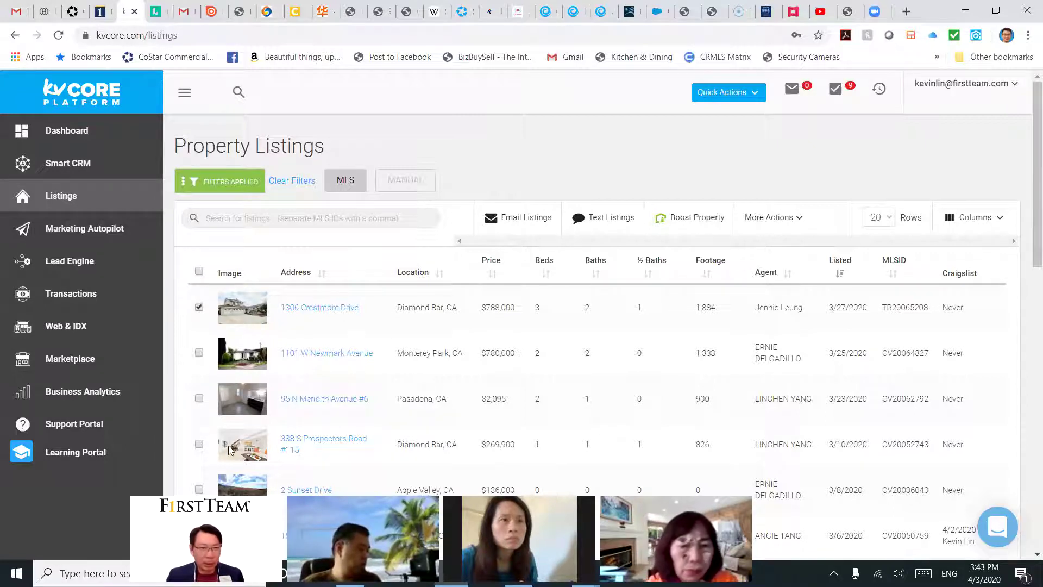
{"action": "scroll", "coordinate": [530, 356], "scroll_direction": "down", "scroll_amount": 12}
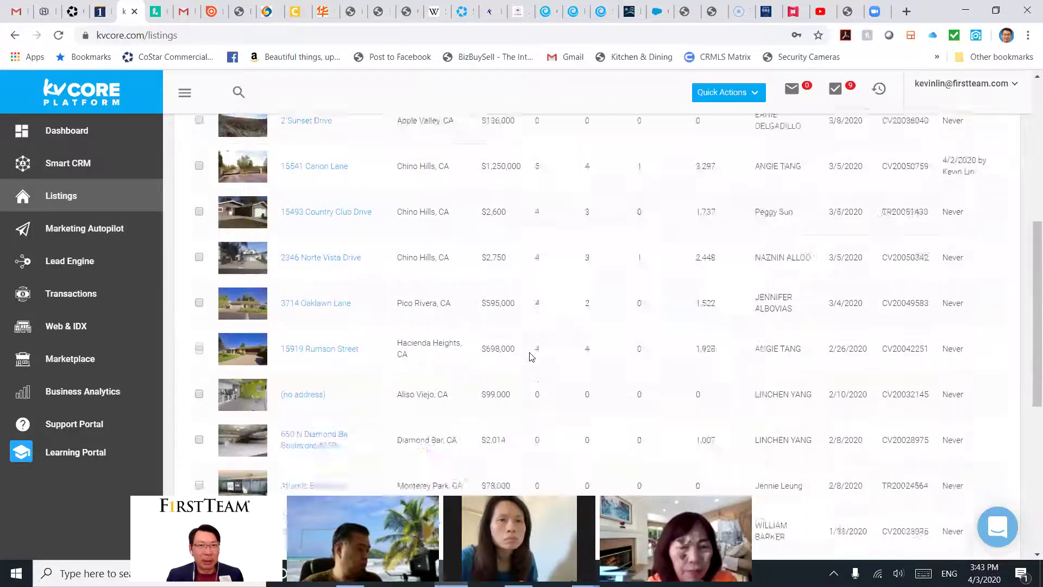
{"action": "left_click", "coordinate": [199, 198]}
{"action": "scroll", "coordinate": [581, 270], "scroll_direction": "down", "scroll_amount": 1}
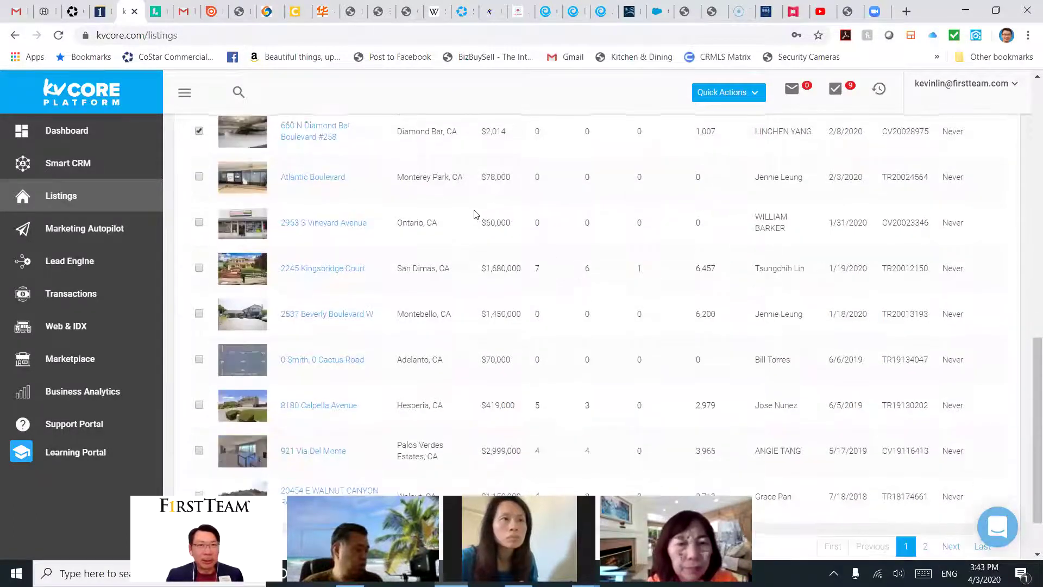
{"action": "scroll", "coordinate": [467, 212], "scroll_direction": "up", "scroll_amount": 1}
{"action": "scroll", "coordinate": [500, 232], "scroll_direction": "down", "scroll_amount": 3}
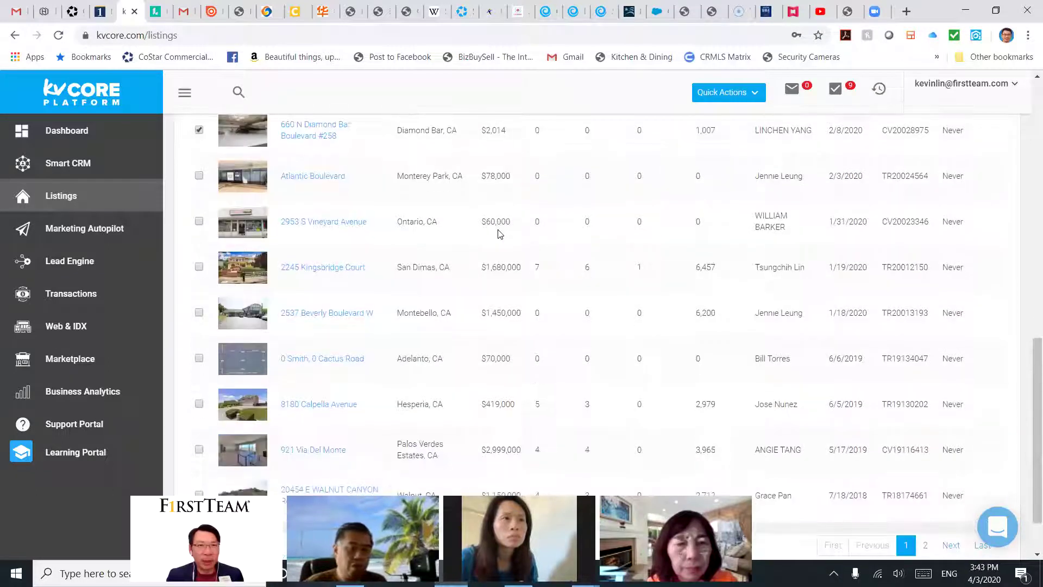
{"action": "scroll", "coordinate": [500, 238], "scroll_direction": "up", "scroll_amount": 4}
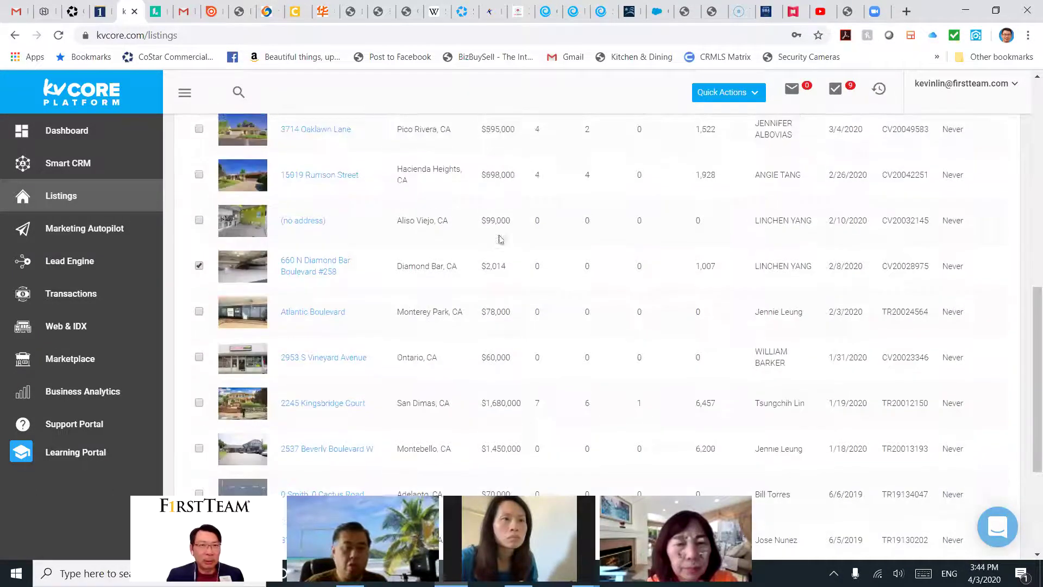
{"action": "left_click", "coordinate": [200, 266]}
{"action": "scroll", "coordinate": [298, 269], "scroll_direction": "up", "scroll_amount": 8}
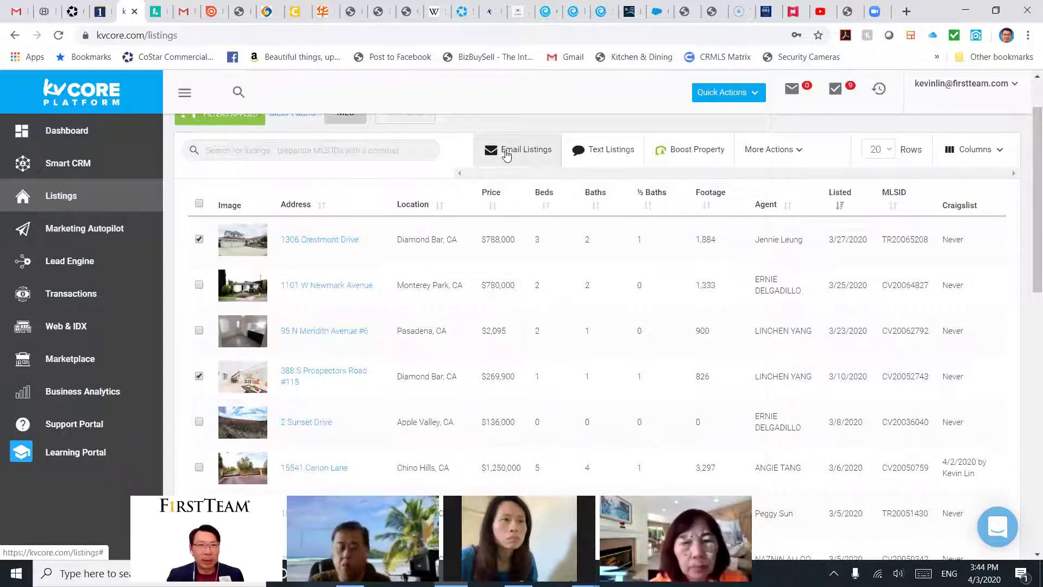
{"action": "scroll", "coordinate": [506, 156], "scroll_direction": "up", "scroll_amount": 2}
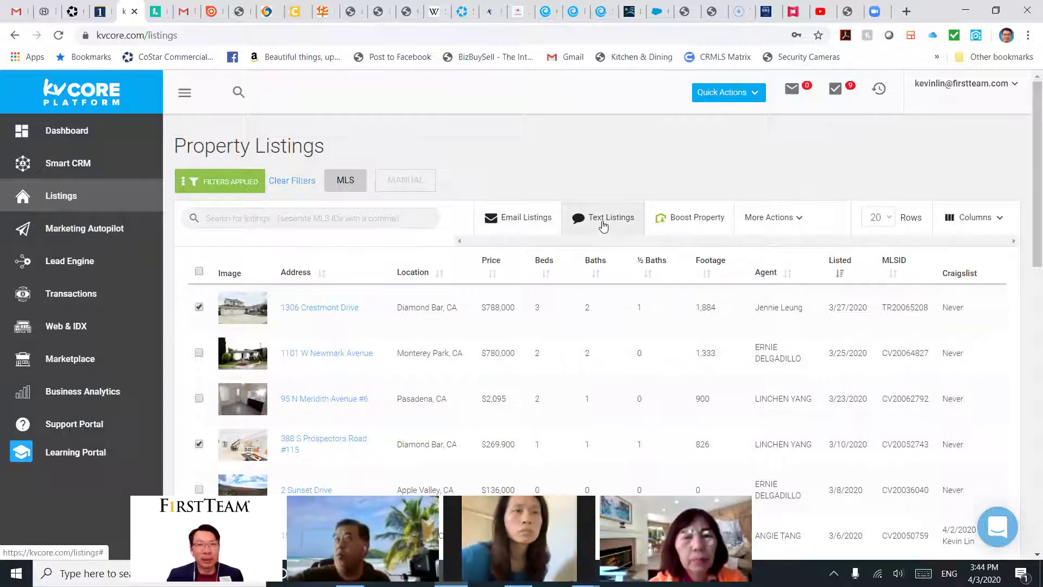
{"action": "left_click", "coordinate": [603, 226]}
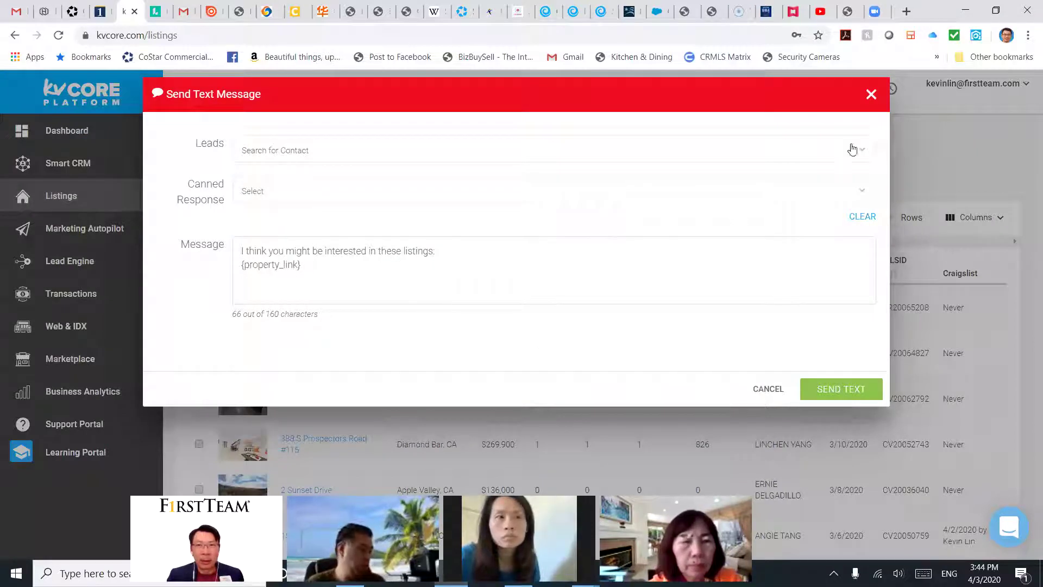
{"action": "left_click", "coordinate": [871, 97]}
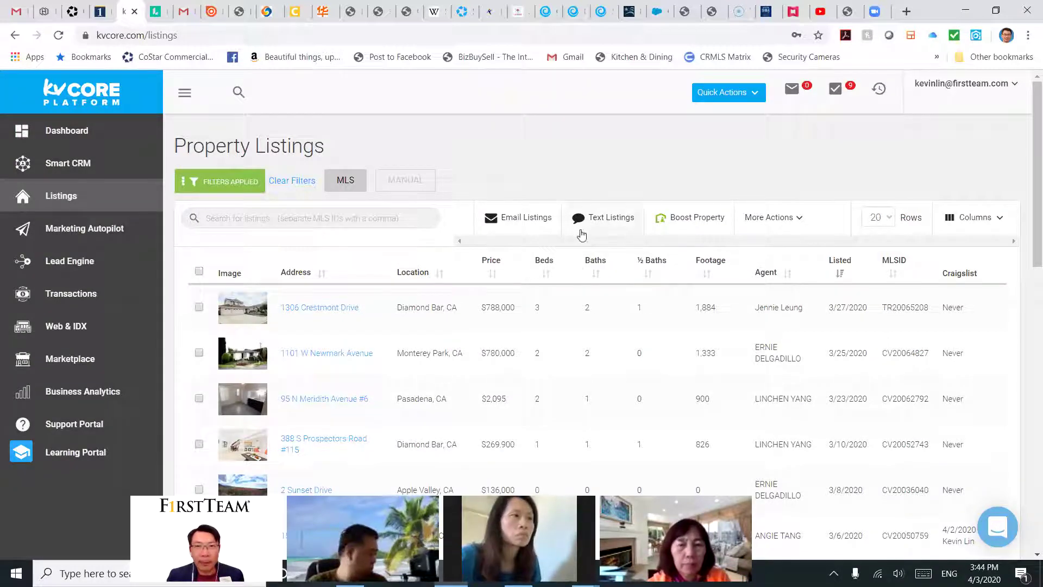
{"action": "left_click", "coordinate": [199, 306]}
{"action": "scroll", "coordinate": [258, 337], "scroll_direction": "down", "scroll_amount": 3}
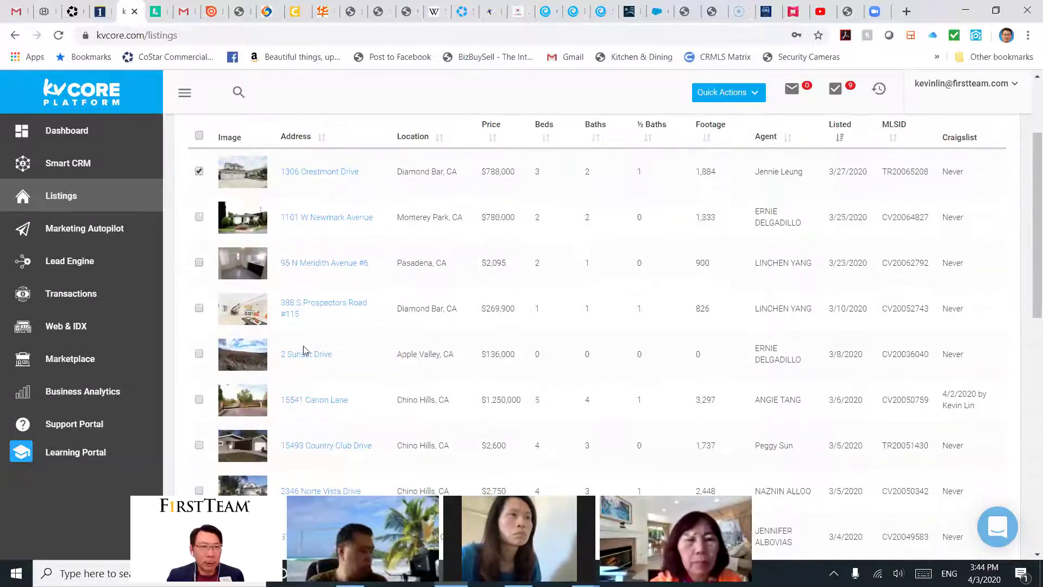
{"action": "left_click", "coordinate": [199, 308]}
{"action": "scroll", "coordinate": [435, 302], "scroll_direction": "up", "scroll_amount": 3}
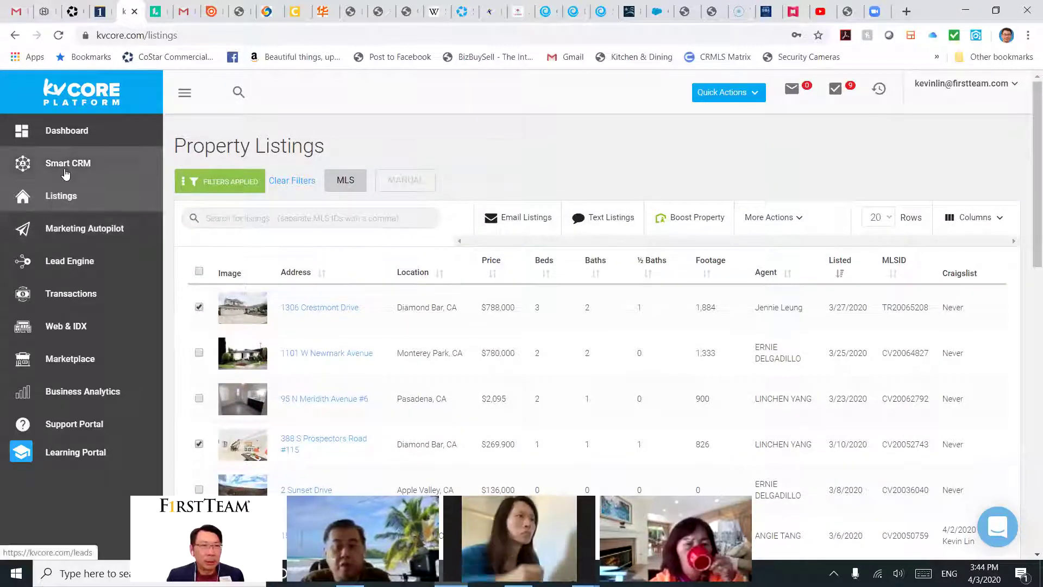
Step: Start a text for the ticked listings, try a '#round' lead search, then cancel it unsent
{"action": "left_click", "coordinate": [595, 218]}
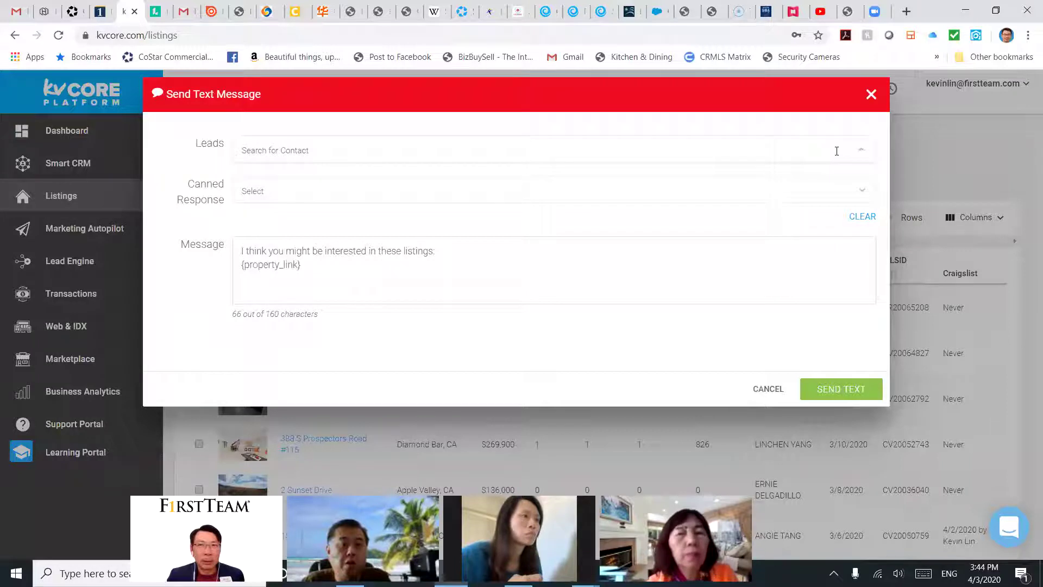
{"action": "left_click", "coordinate": [861, 155]}
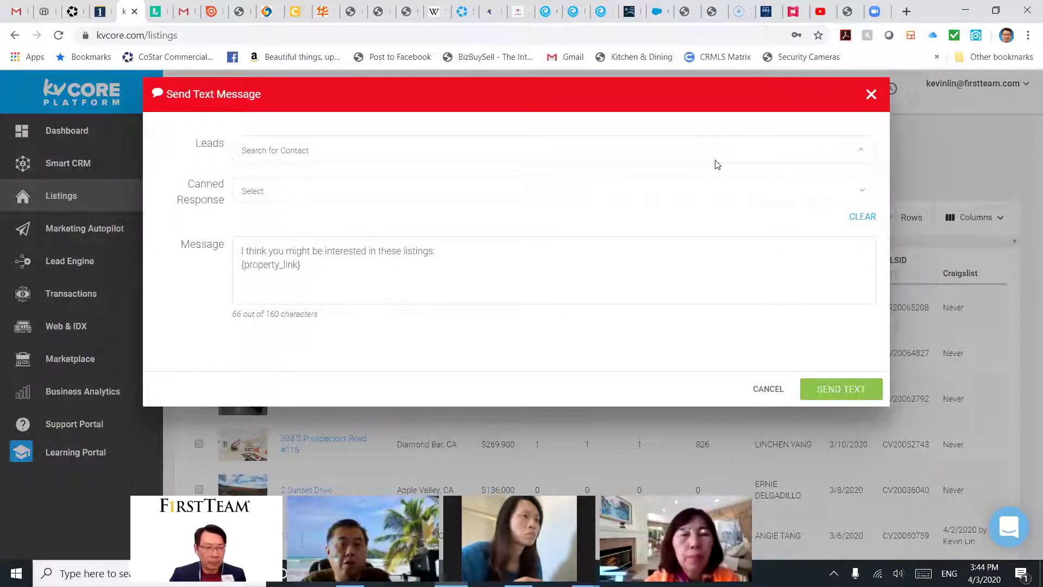
{"action": "type", "text": "#"}
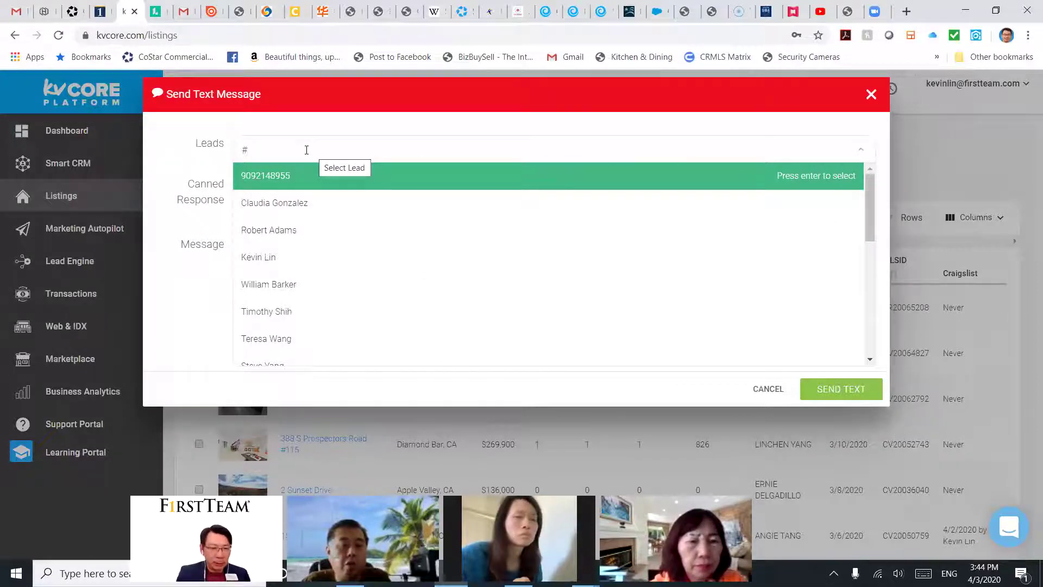
{"action": "type", "text": "roun"}
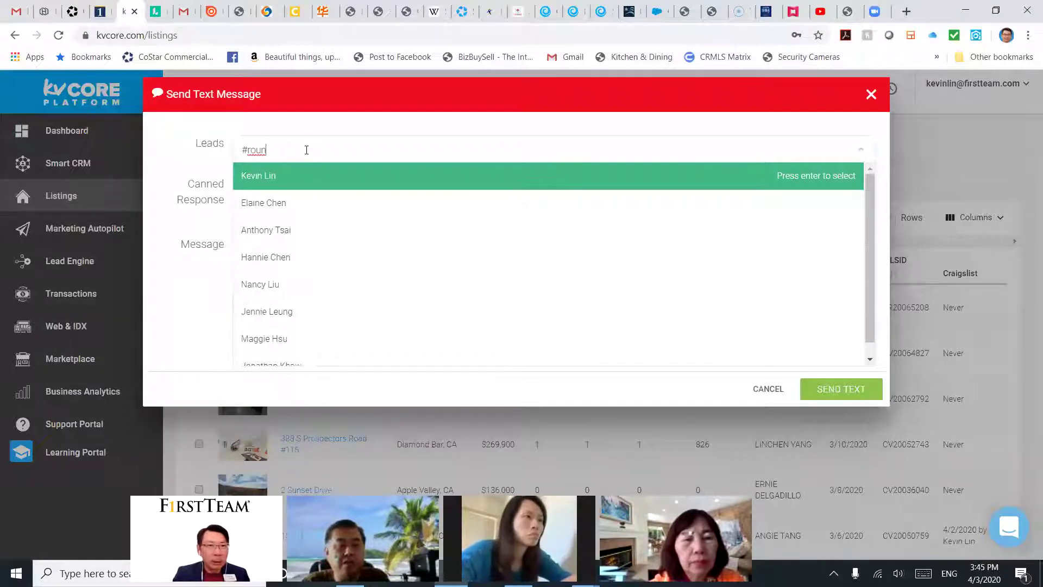
{"action": "type", "text": "nd"}
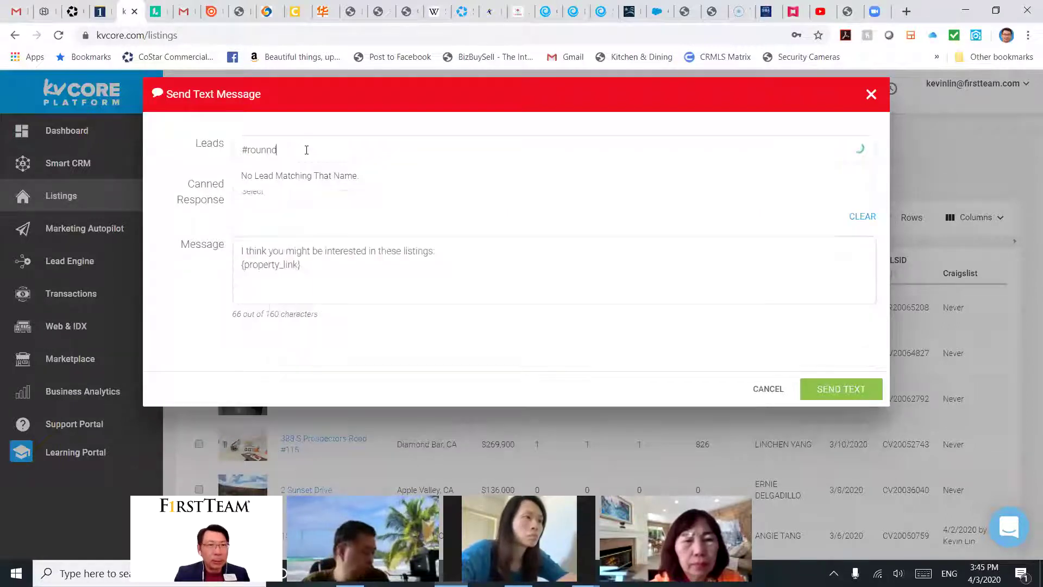
{"action": "key", "text": "BackSpace"}
{"action": "key", "text": "BackSpace"}
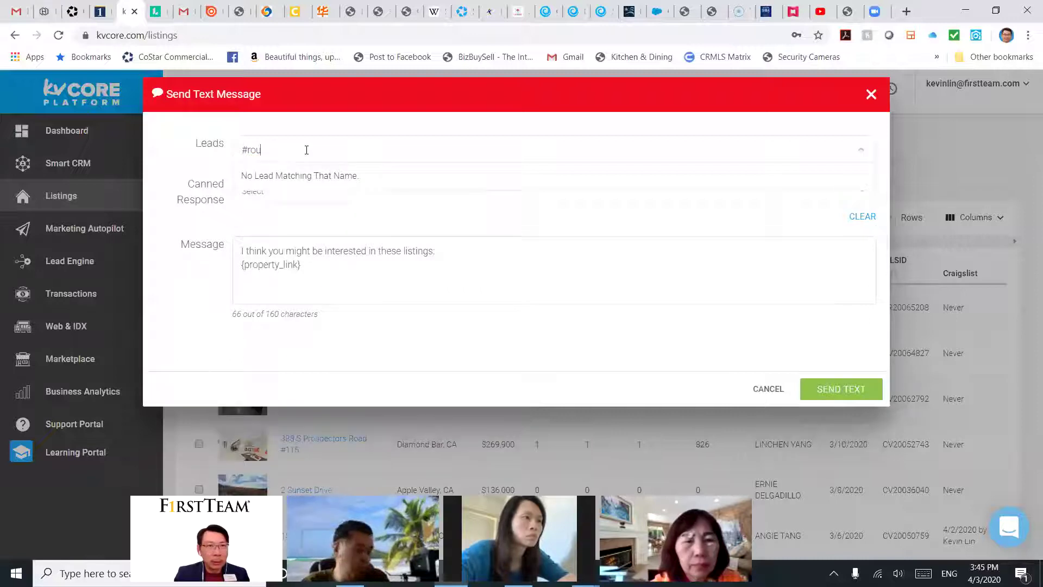
{"action": "type", "text": "d"}
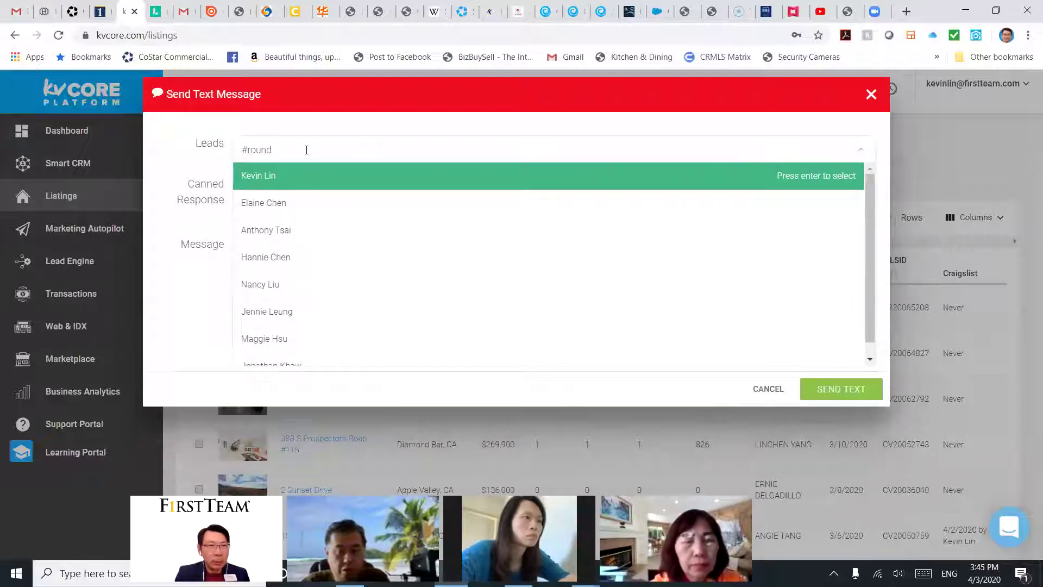
{"action": "key", "text": "BackSpace"}
{"action": "key", "text": "BackSpace"}
{"action": "key", "text": "BackSpace"}
{"action": "key", "text": "BackSpace"}
{"action": "key", "text": "BackSpace"}
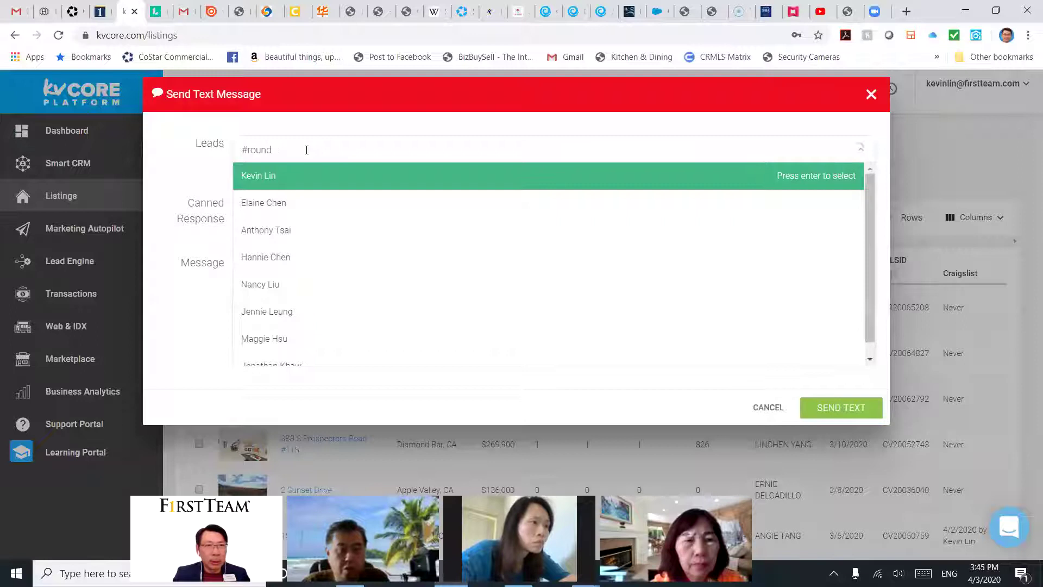
{"action": "key", "text": "BackSpace"}
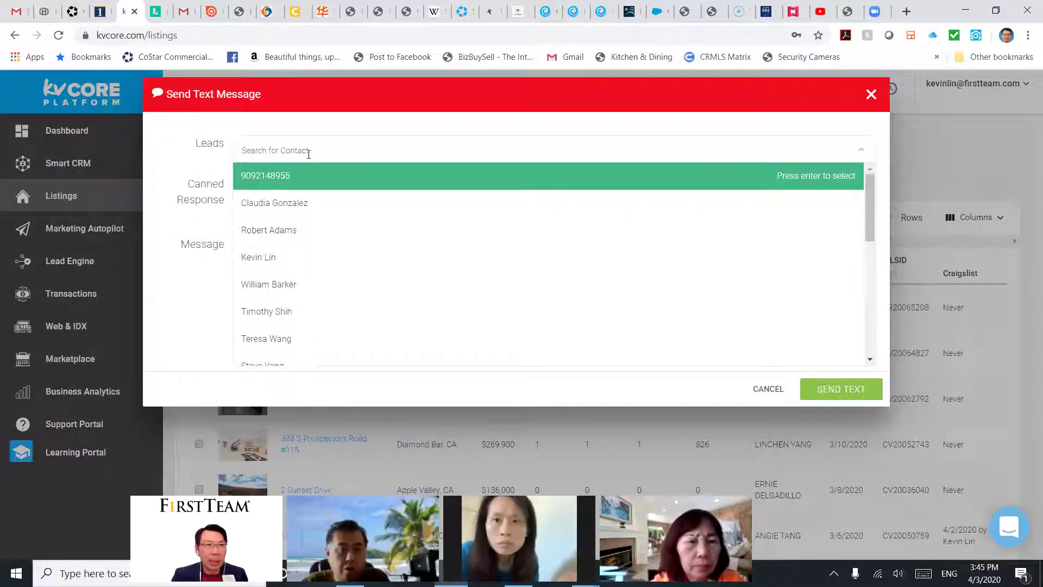
{"action": "left_click", "coordinate": [884, 95]}
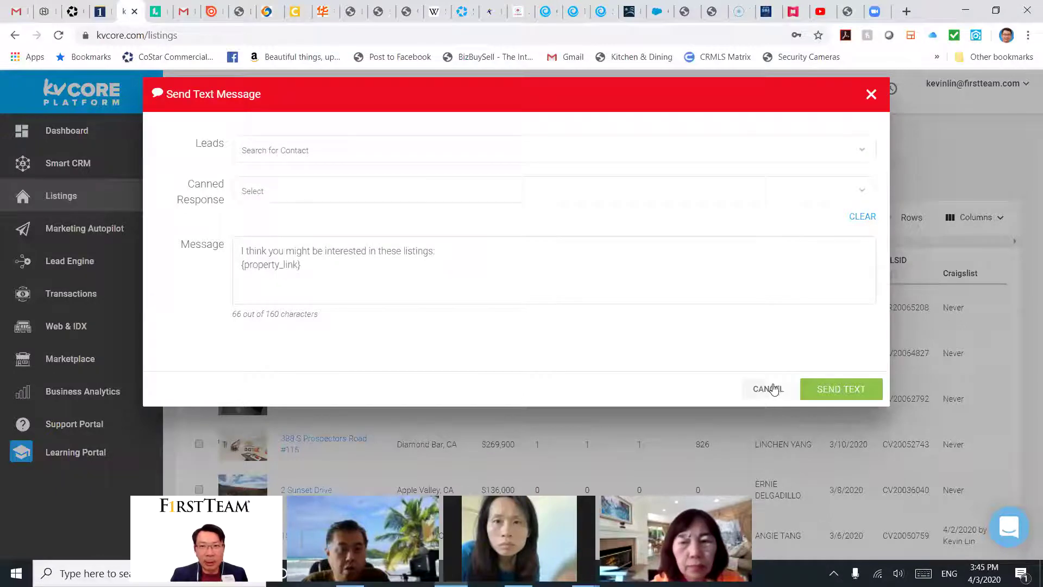
{"action": "left_click", "coordinate": [769, 389]}
{"action": "left_click", "coordinate": [66, 163]}
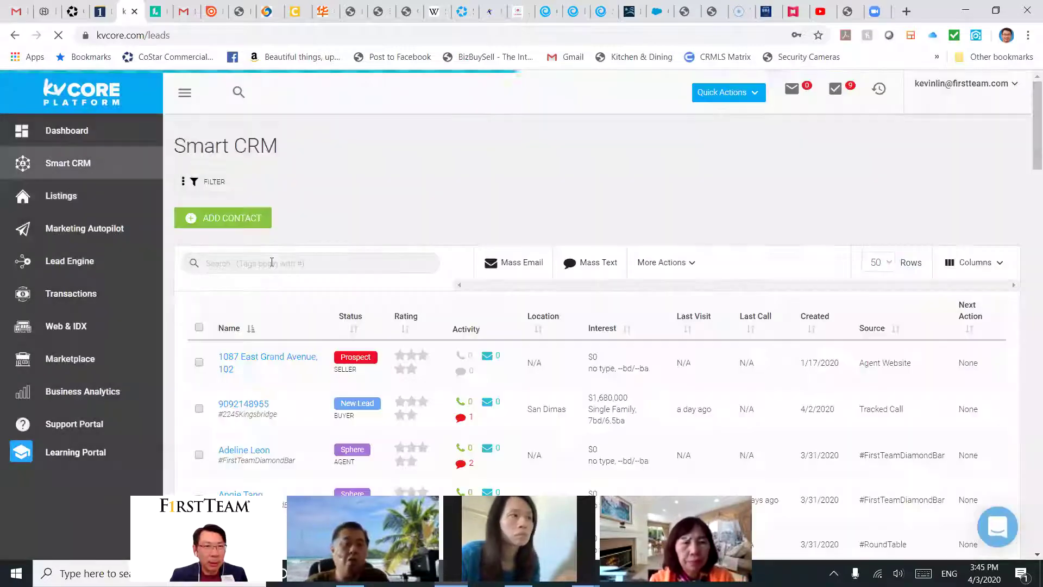
{"action": "left_click", "coordinate": [273, 262]}
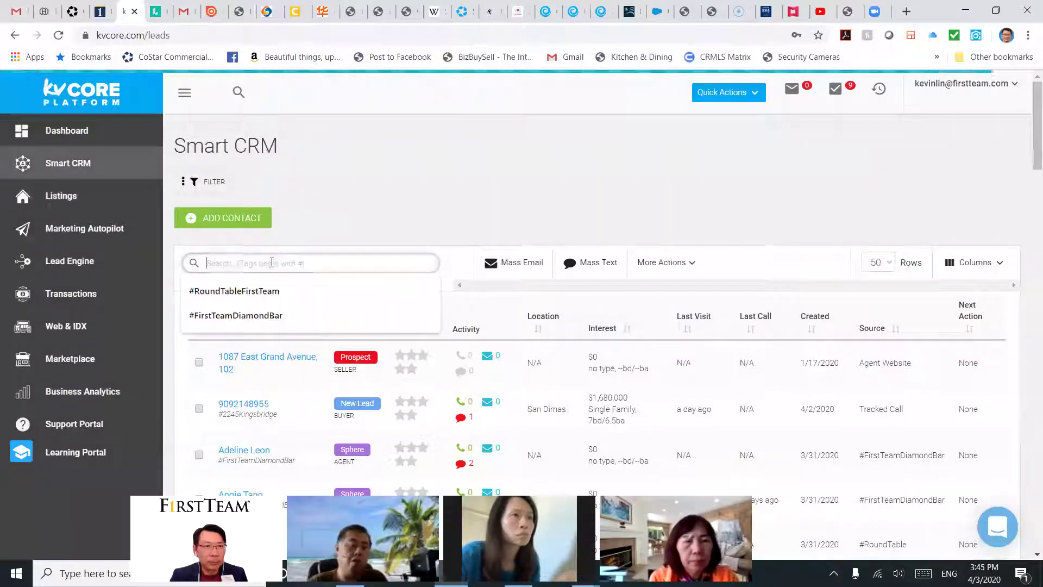
{"action": "left_click", "coordinate": [224, 291]}
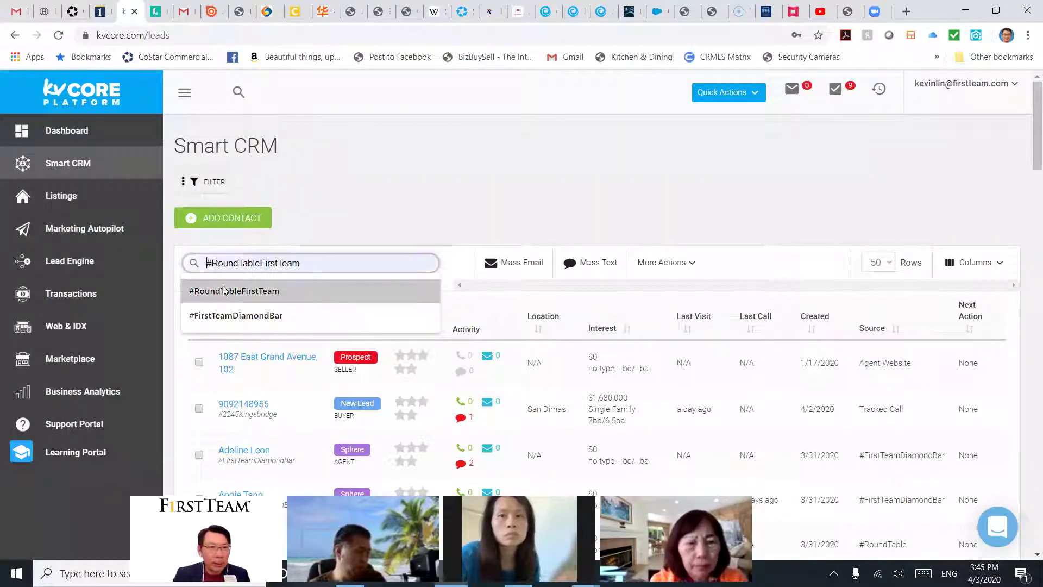
{"action": "left_click", "coordinate": [230, 292]}
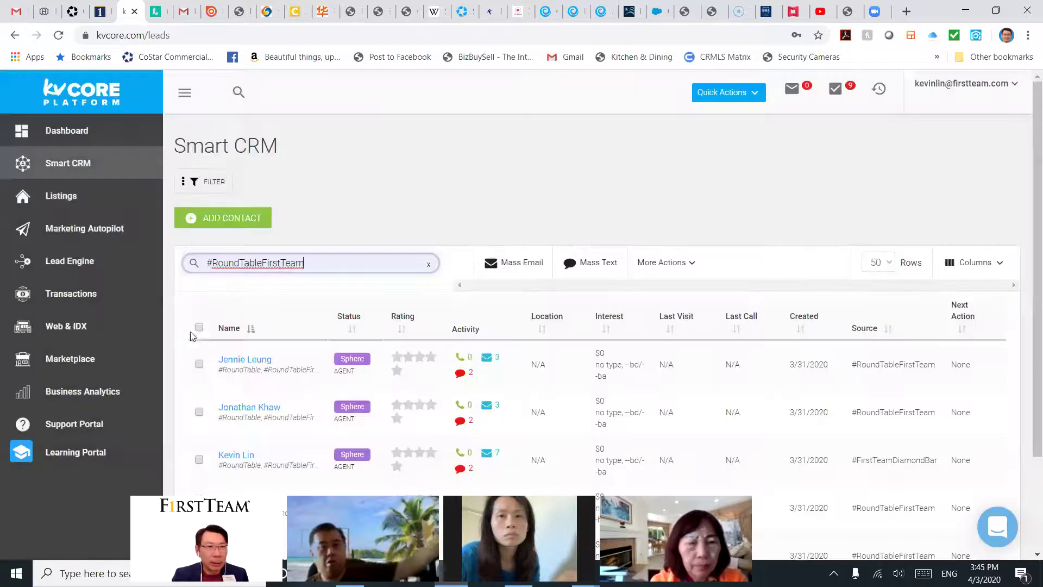
{"action": "left_click", "coordinate": [199, 327]}
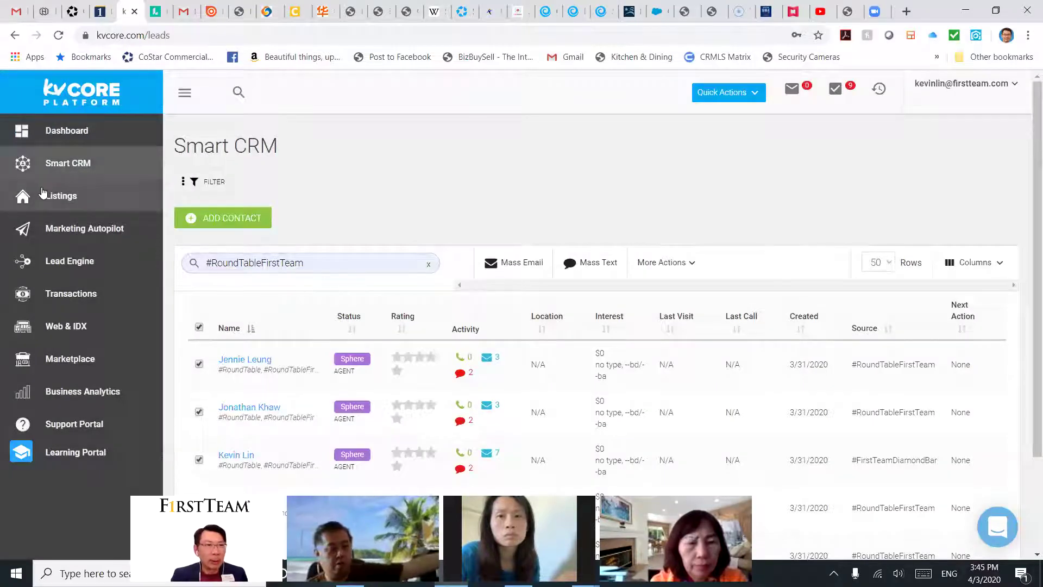
{"action": "left_click", "coordinate": [56, 198]}
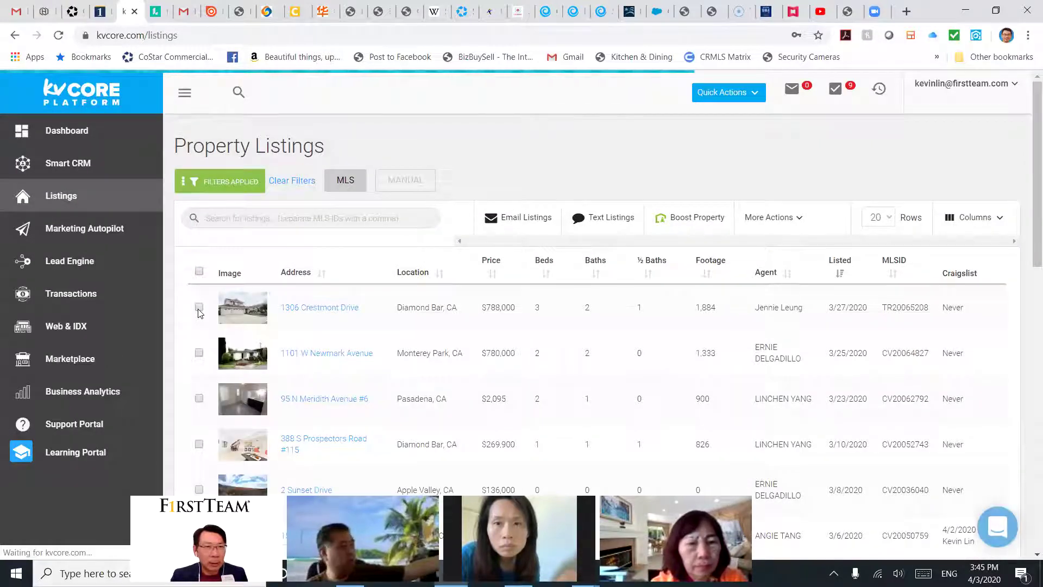
{"action": "left_click", "coordinate": [199, 307]}
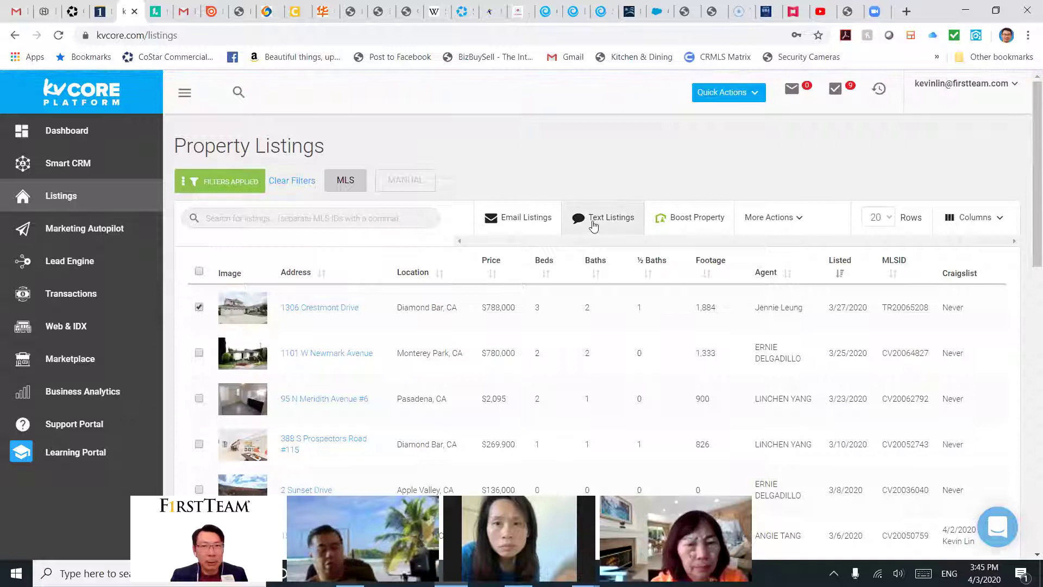
{"action": "left_click", "coordinate": [592, 220]}
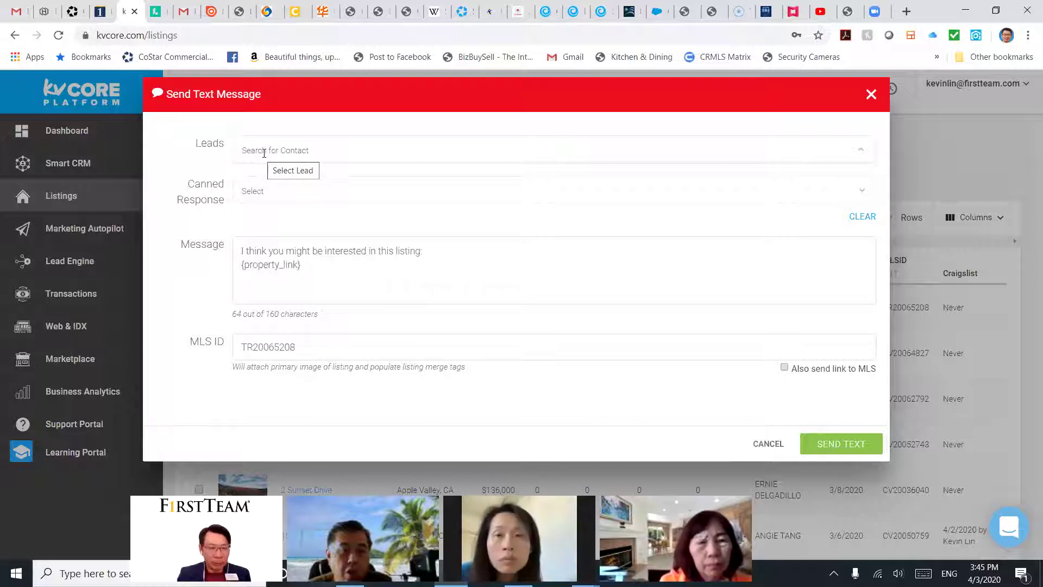
{"action": "type", "text": "jo"}
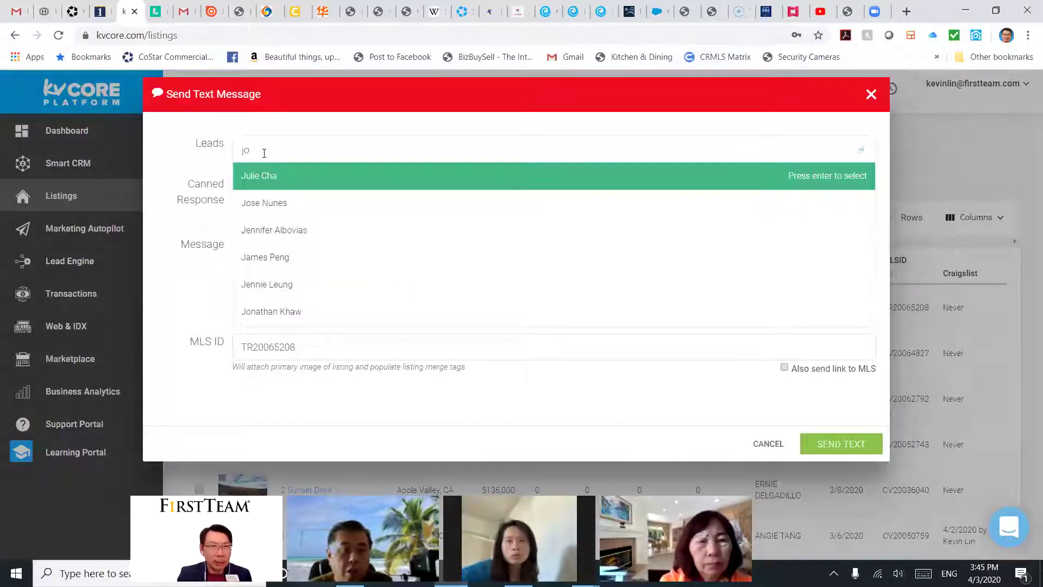
{"action": "type", "text": "na"}
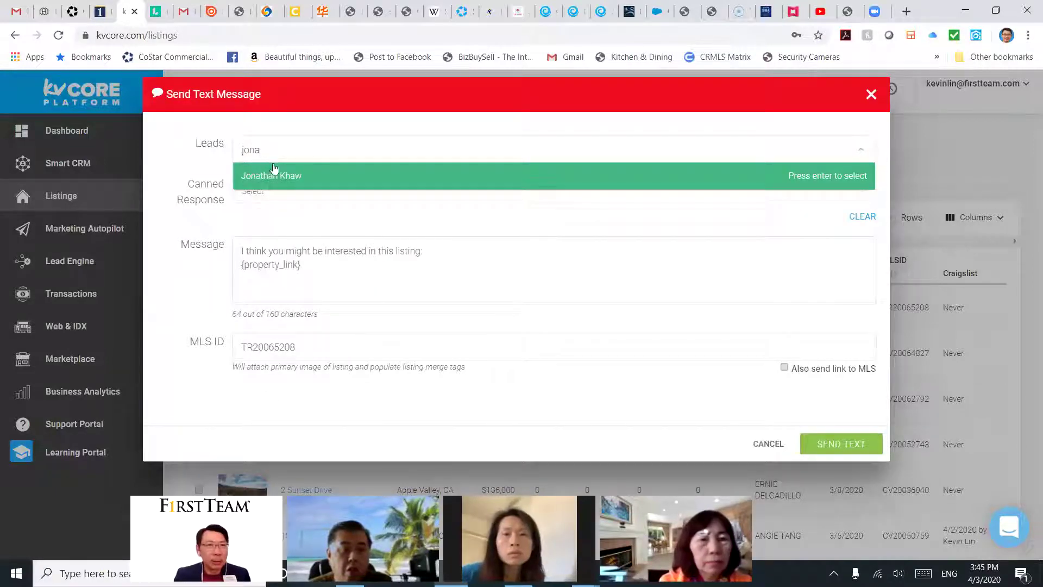
{"action": "left_click", "coordinate": [274, 172]}
{"action": "left_click", "coordinate": [325, 174]}
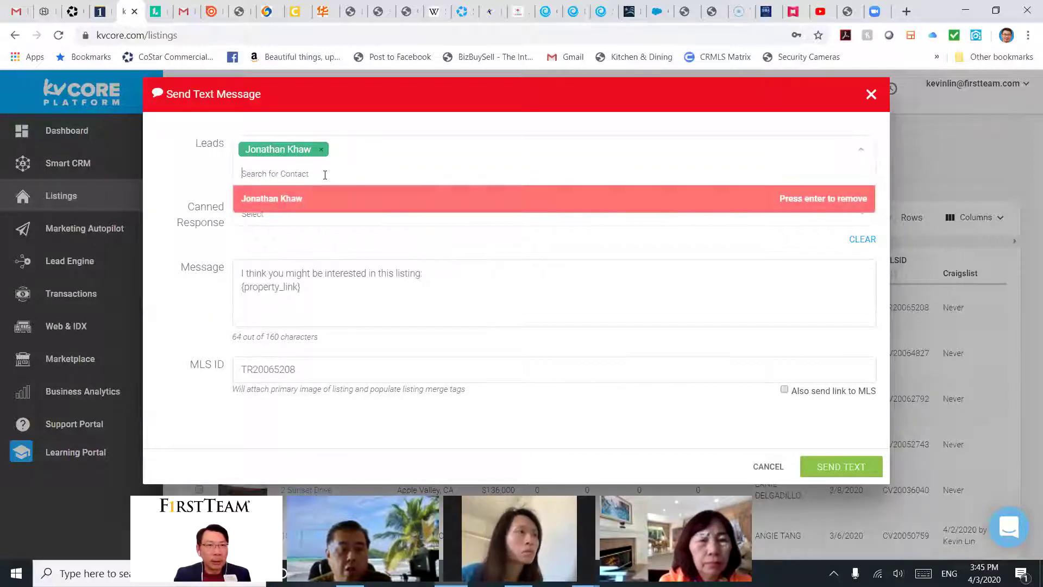
Step: Add three more leads as recipients of the listing text
{"action": "type", "text": "maggi"}
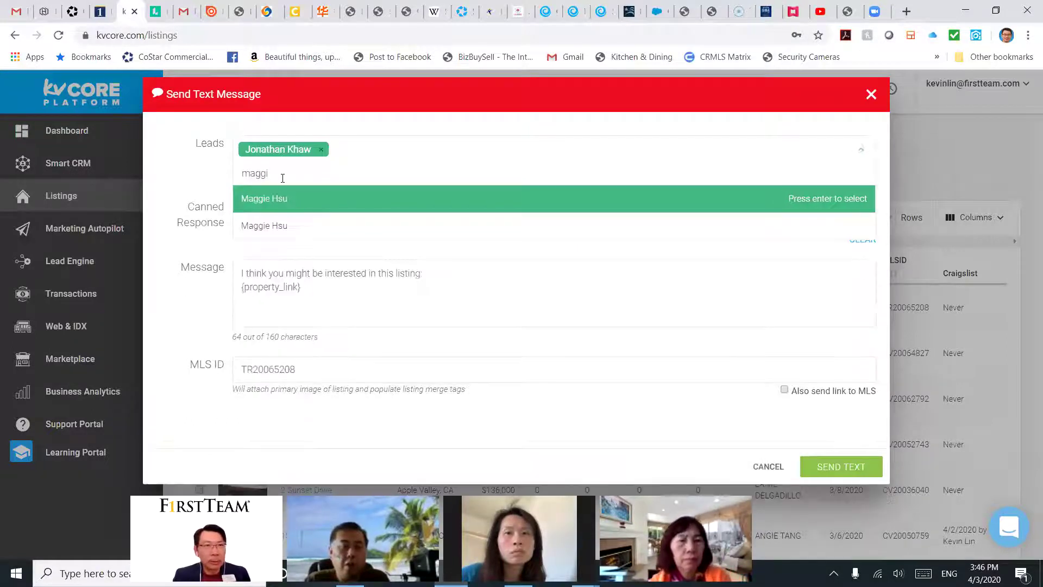
{"action": "left_click", "coordinate": [281, 202]}
{"action": "left_click", "coordinate": [339, 170]}
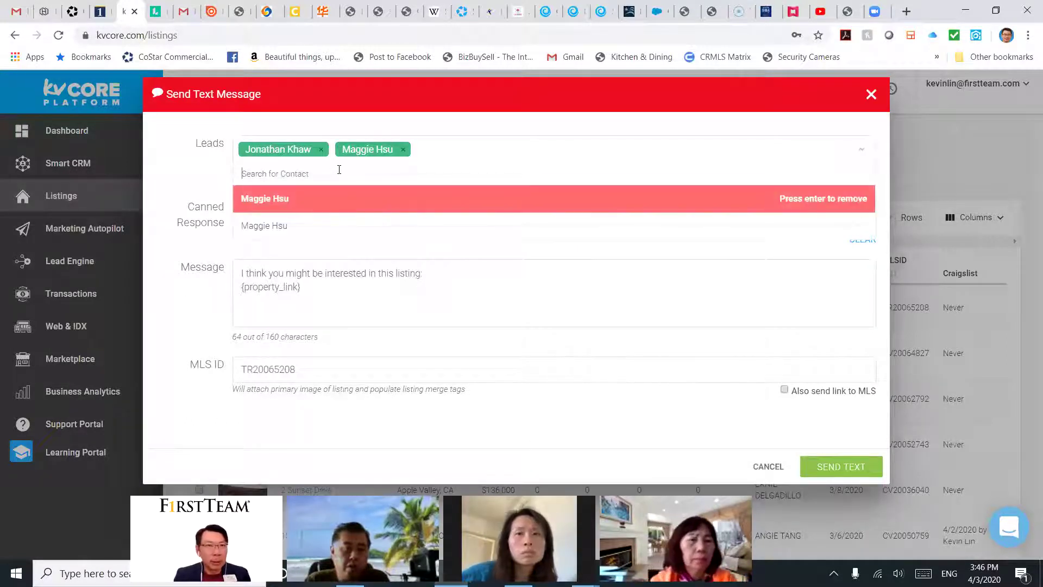
{"action": "type", "text": "nancy"}
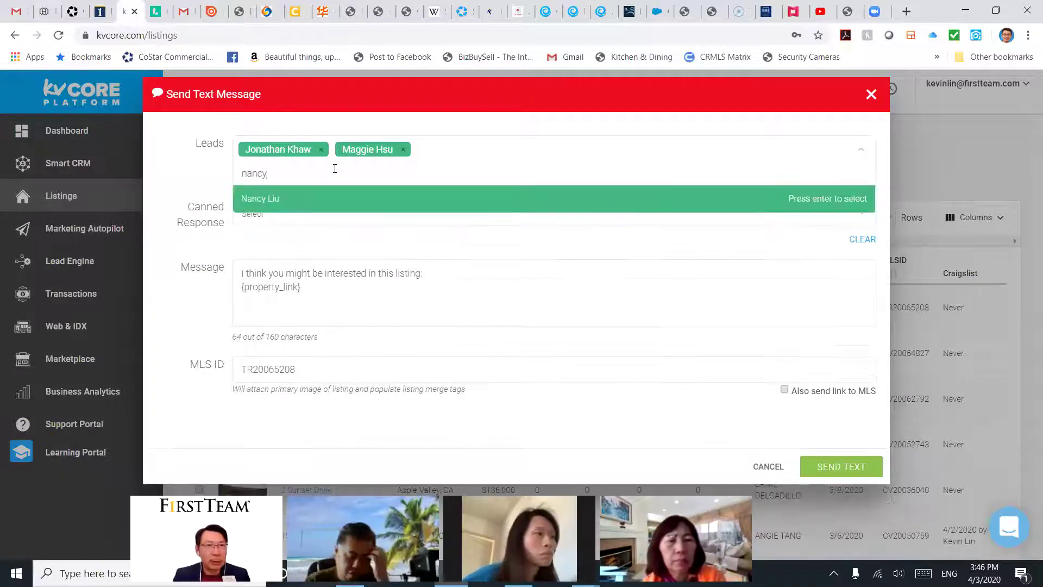
{"action": "left_click", "coordinate": [304, 202]}
{"action": "left_click", "coordinate": [399, 172]}
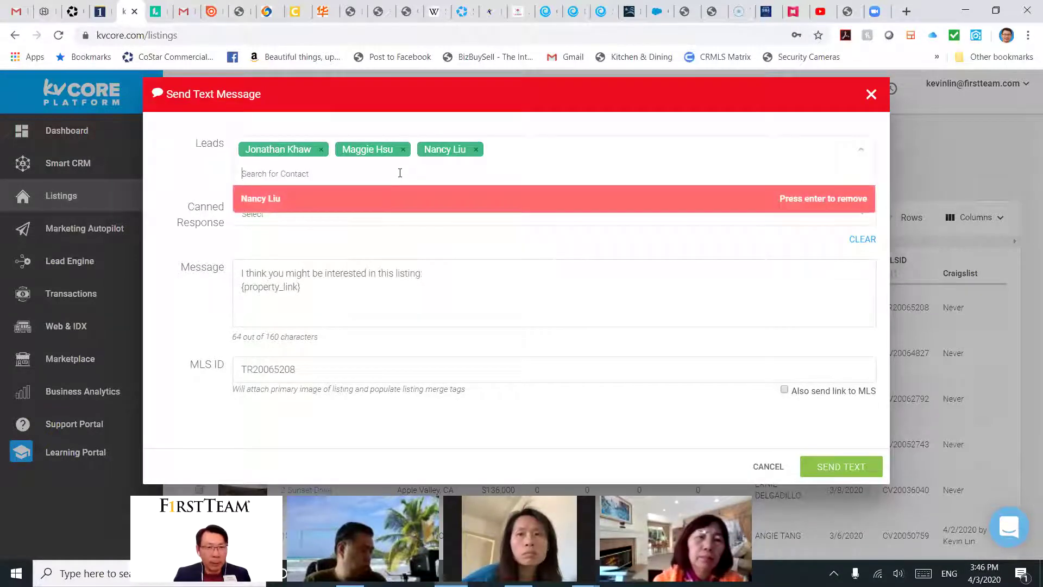
{"action": "type", "text": "kevin"}
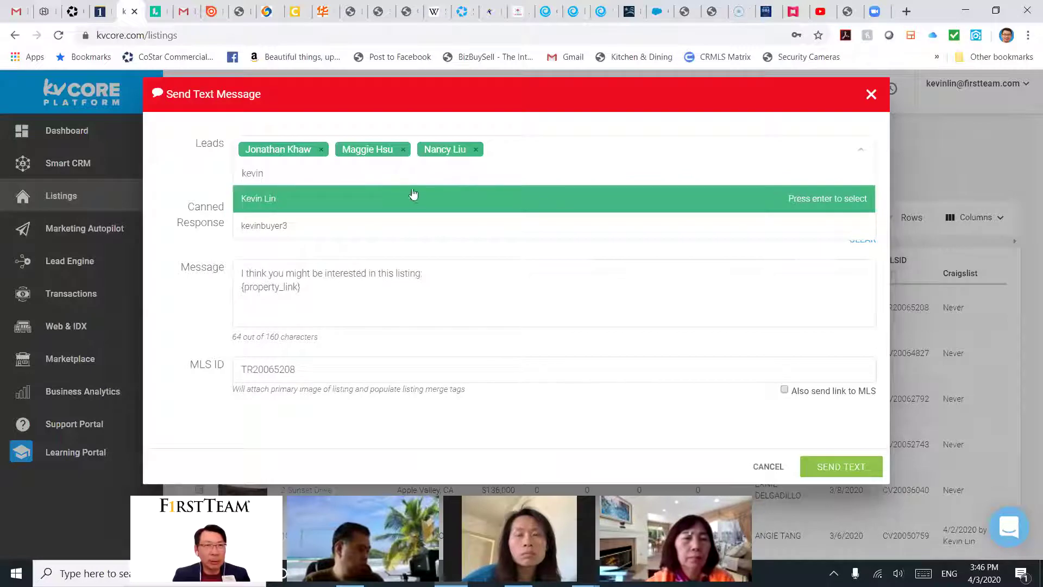
{"action": "left_click", "coordinate": [413, 195]}
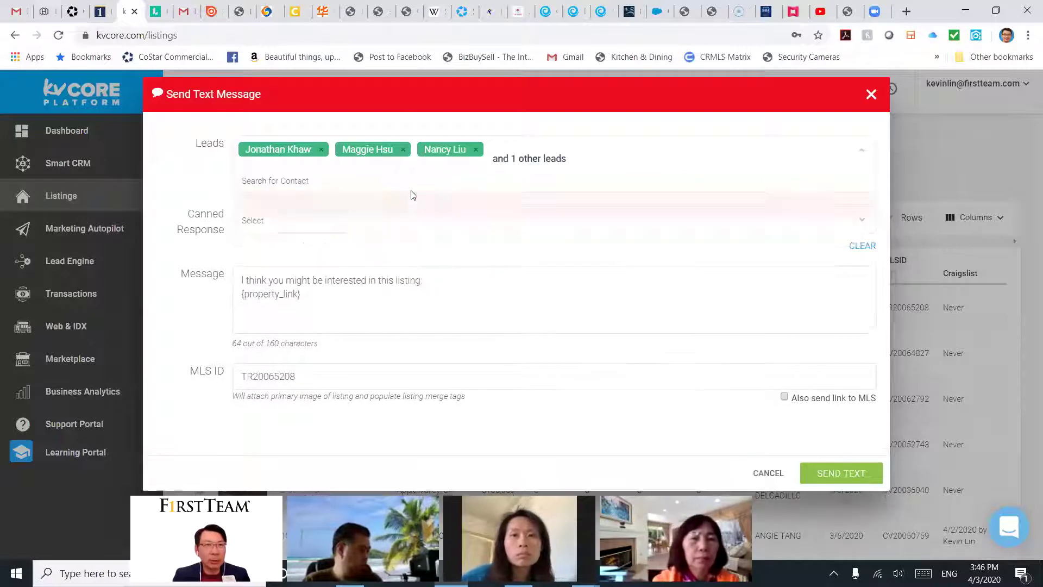
Step: Keep the default message, include the MLS link, and send the text
{"action": "left_click", "coordinate": [328, 217]}
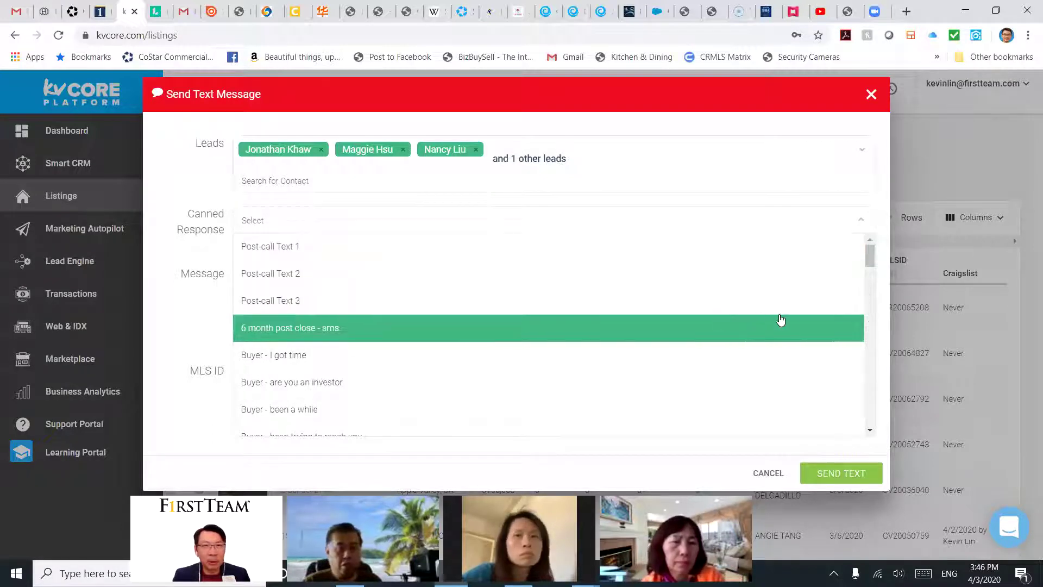
{"action": "left_click", "coordinate": [511, 304]}
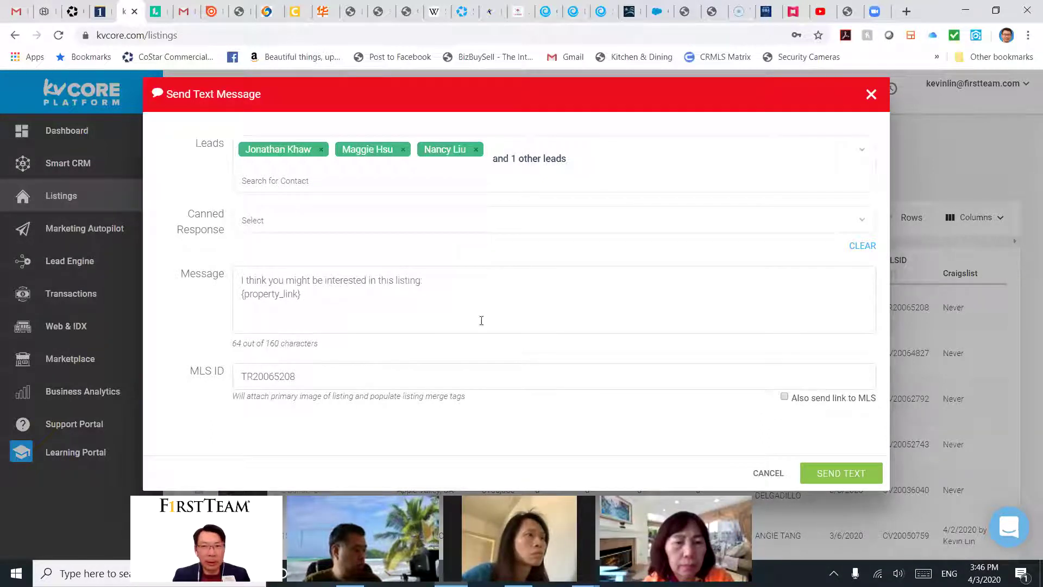
{"action": "left_click", "coordinate": [792, 401]}
{"action": "left_click", "coordinate": [825, 475]}
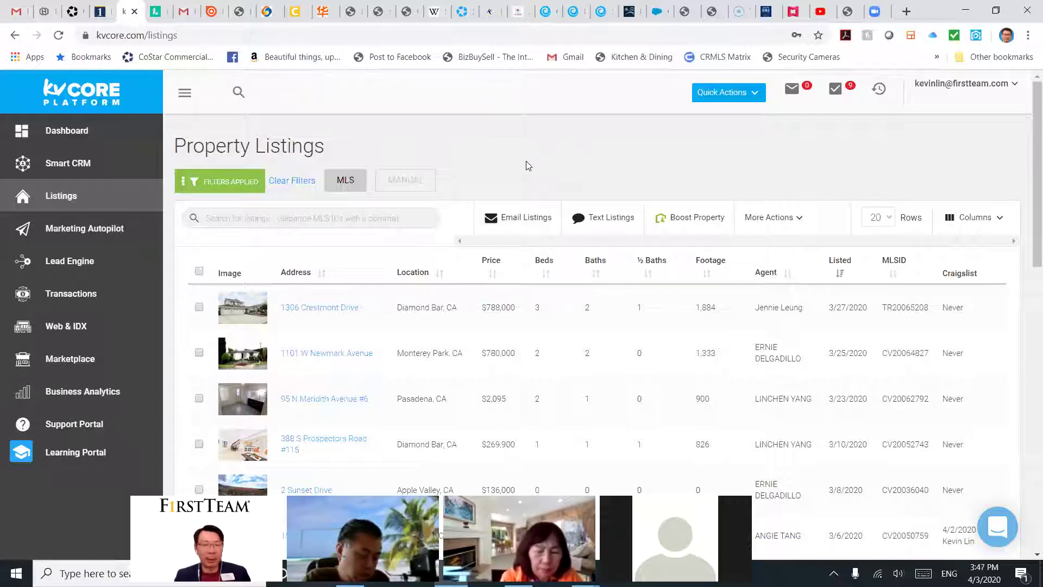
{"action": "scroll", "coordinate": [521, 163], "scroll_direction": "down", "scroll_amount": 1}
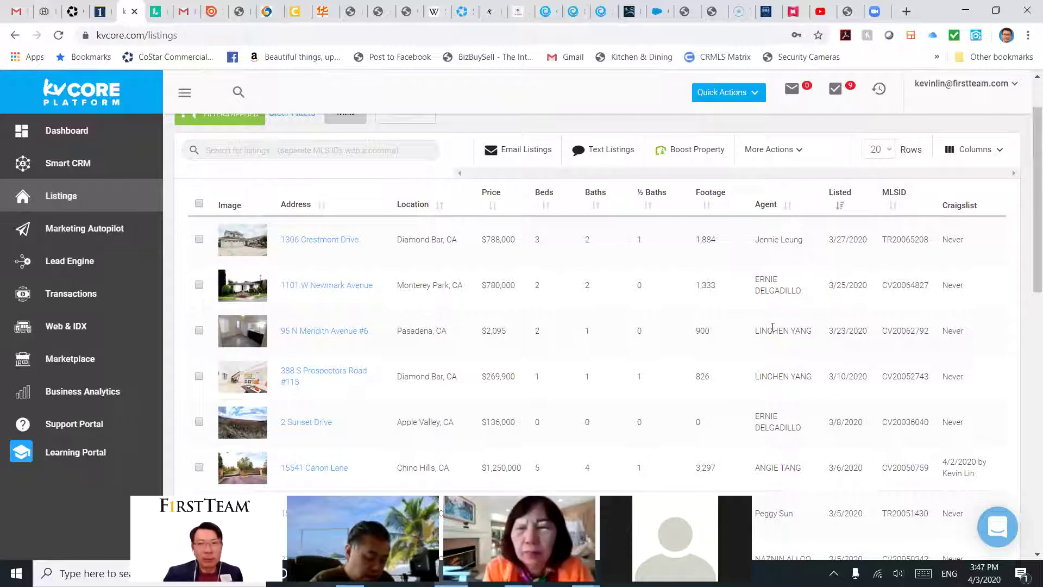
{"action": "scroll", "coordinate": [774, 330], "scroll_direction": "down", "scroll_amount": 1}
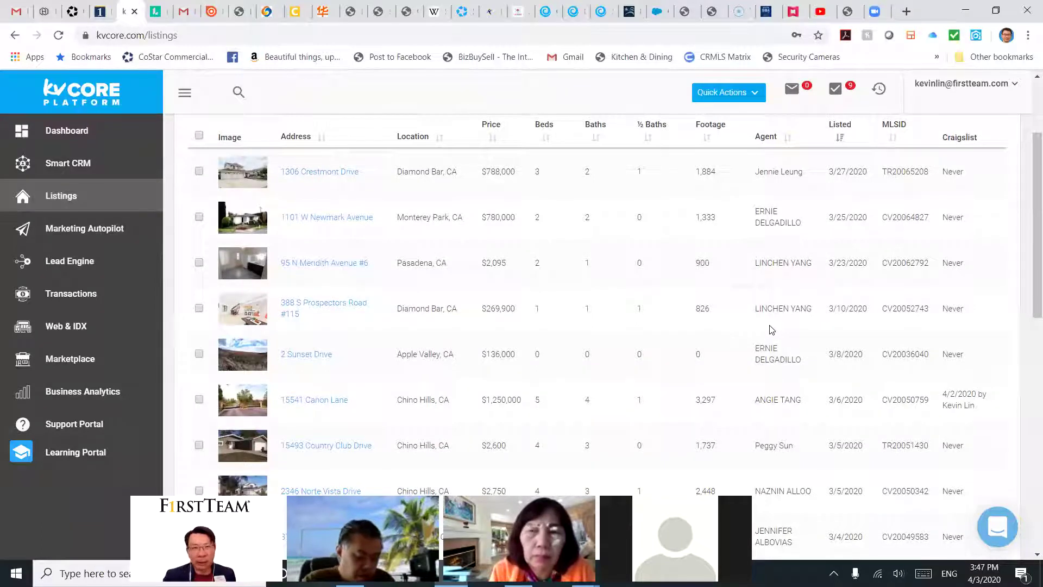
{"action": "scroll", "coordinate": [768, 326], "scroll_direction": "up", "scroll_amount": 2}
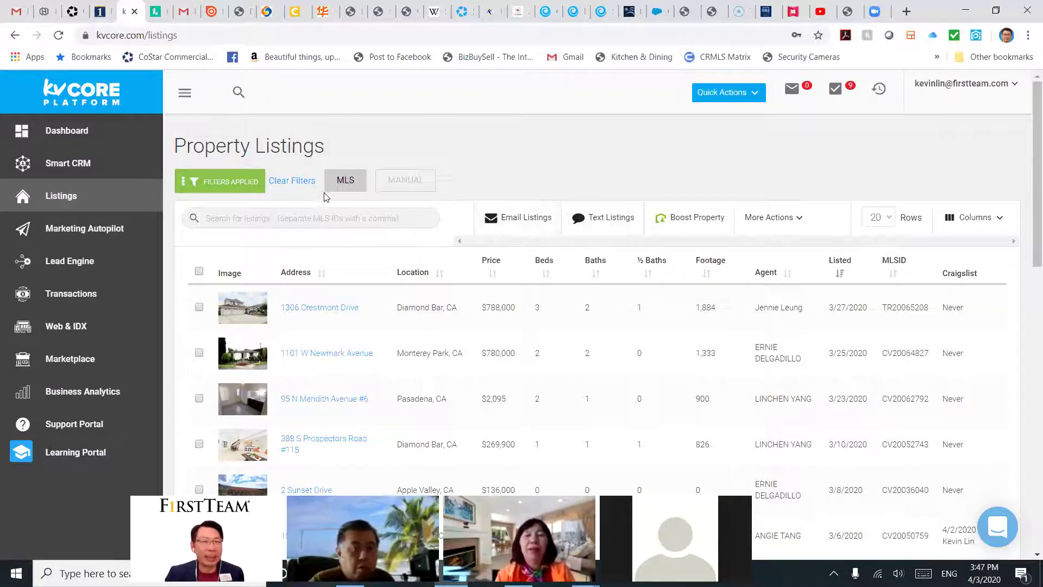
{"action": "left_click", "coordinate": [199, 308]}
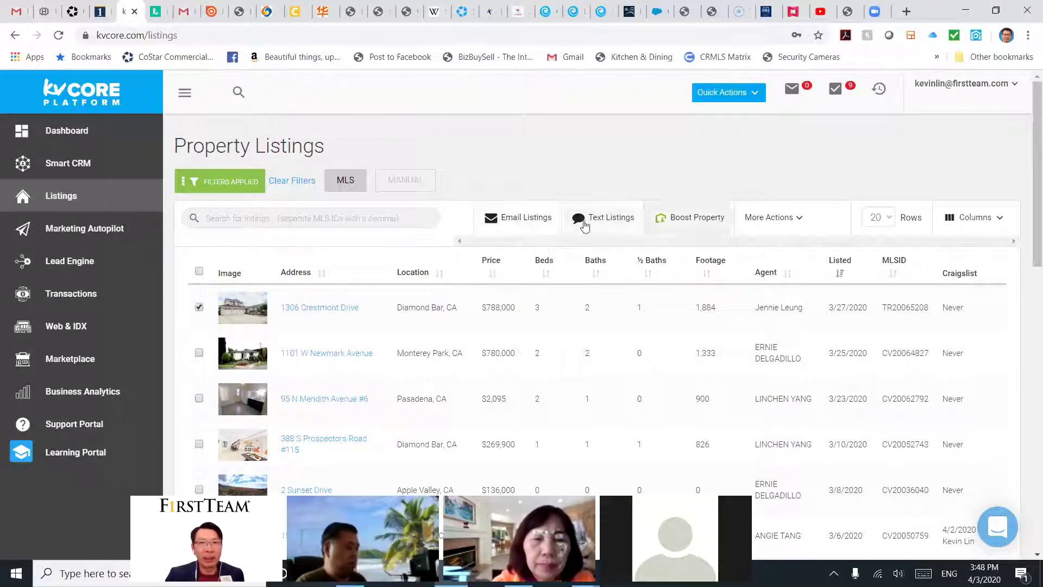
{"action": "left_click", "coordinate": [526, 224]}
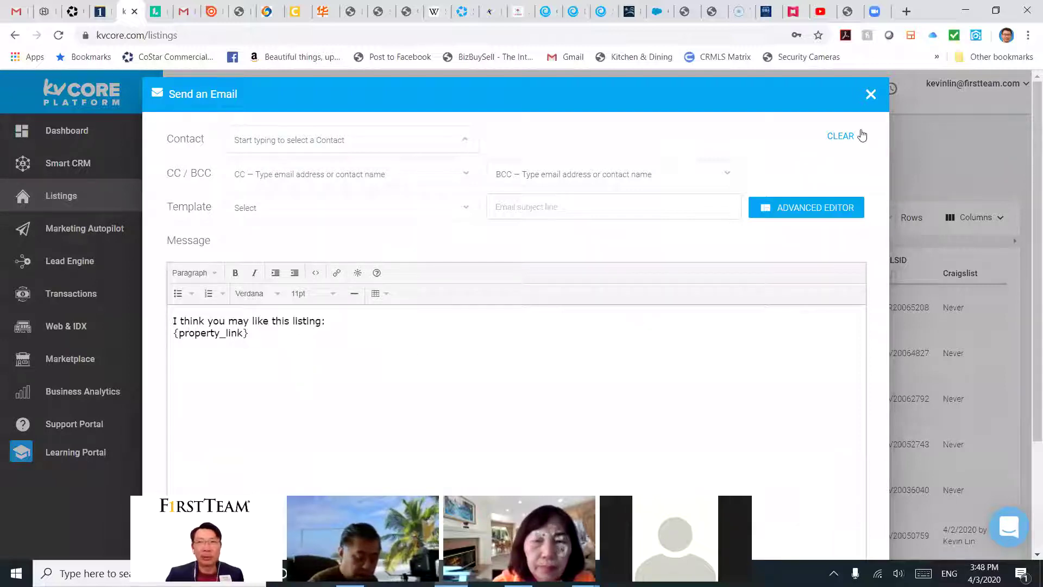
{"action": "left_click", "coordinate": [871, 95]}
{"action": "left_click", "coordinate": [508, 397]}
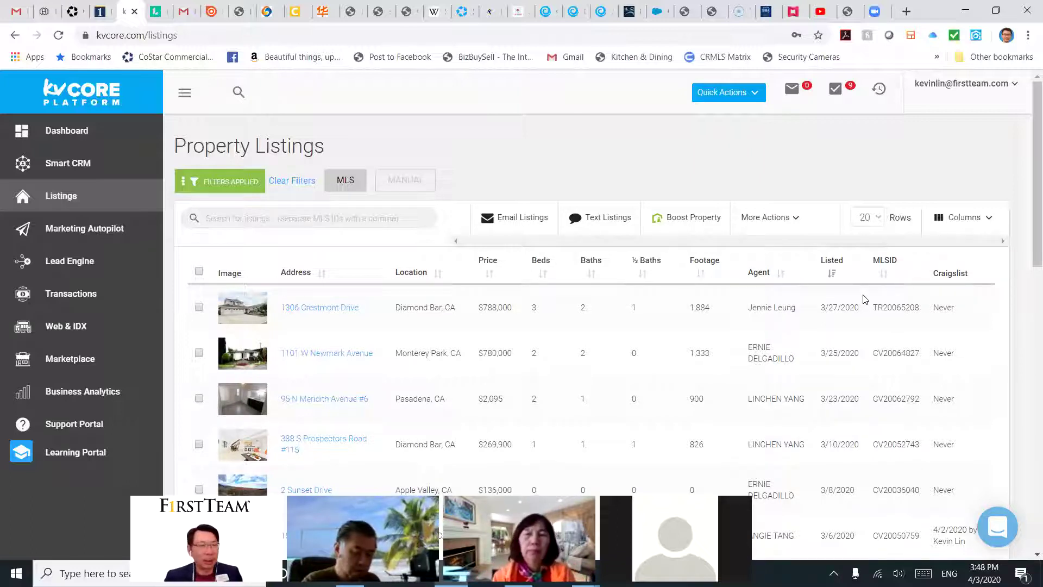
{"action": "left_click_drag", "start_coordinate": [1028, 260], "coordinate": [926, 231]}
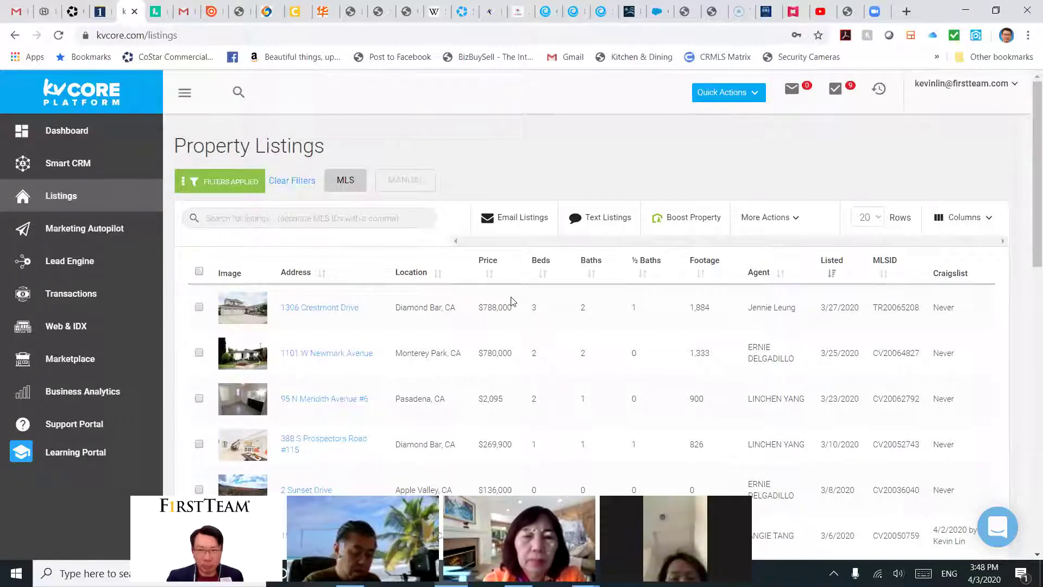
{"action": "left_click", "coordinate": [199, 307]}
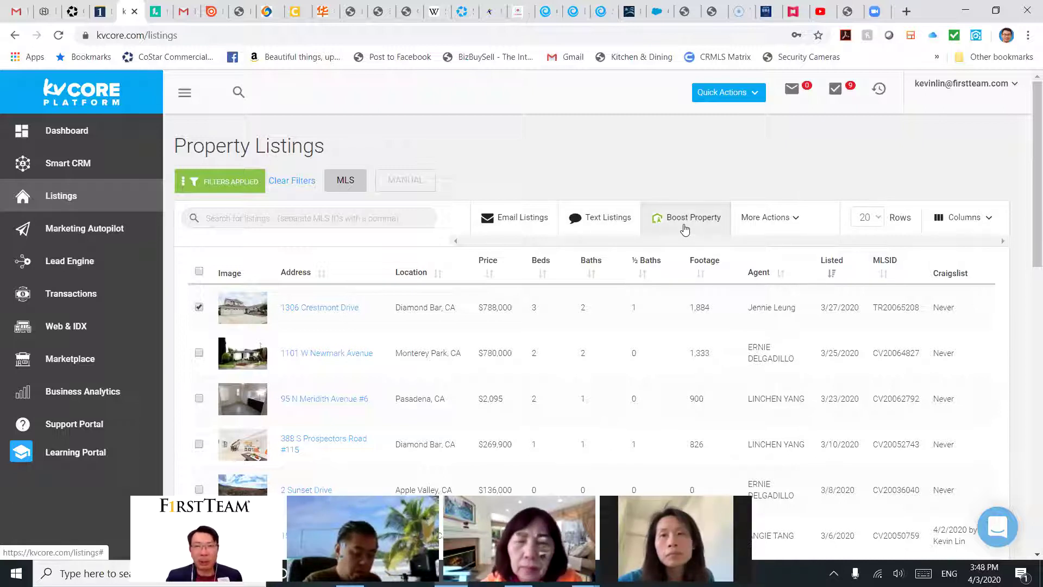
{"action": "left_click", "coordinate": [781, 225]}
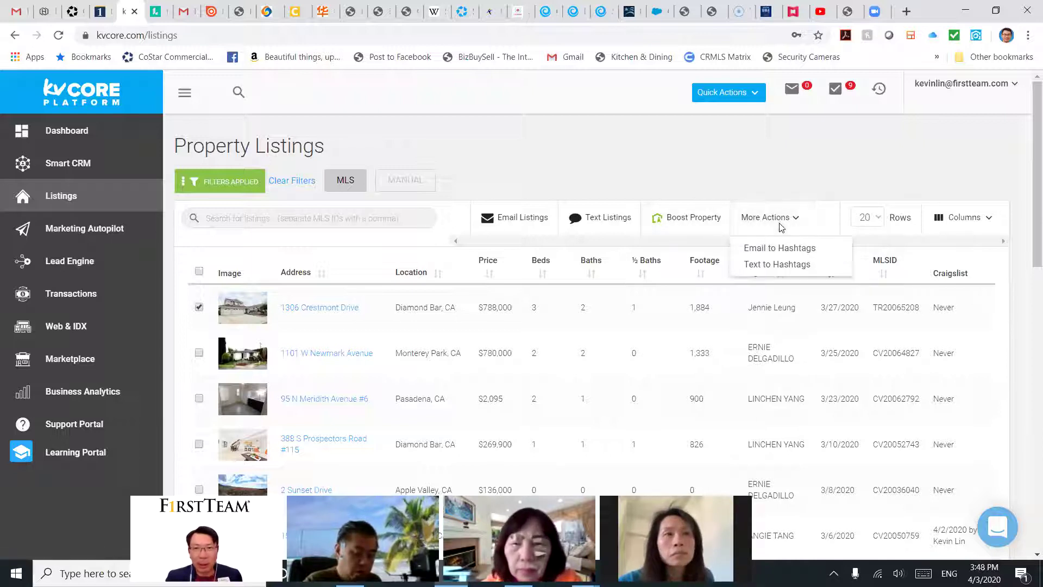
{"action": "left_click", "coordinate": [797, 222]}
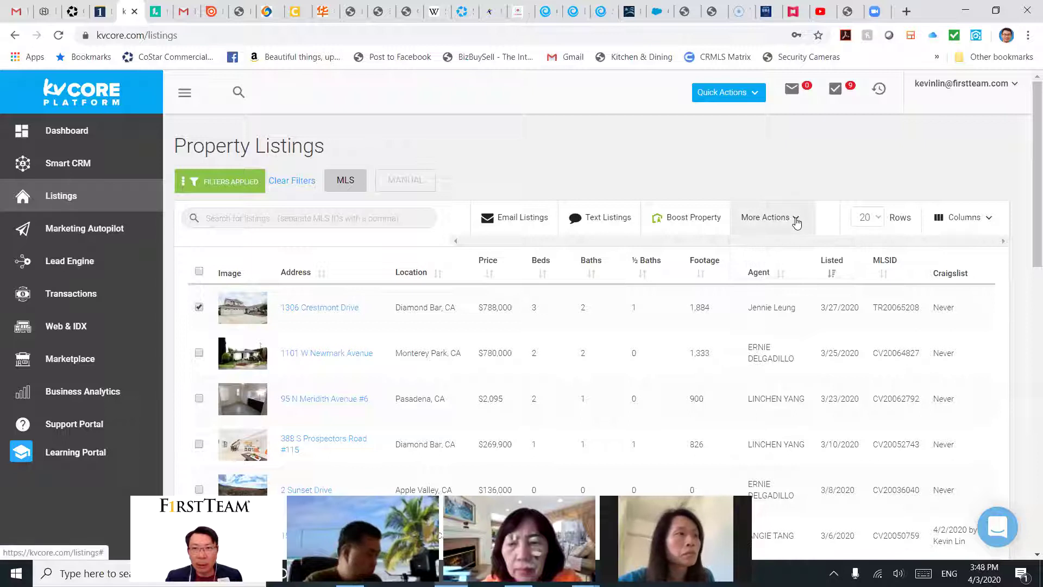
{"action": "left_click", "coordinate": [797, 222]}
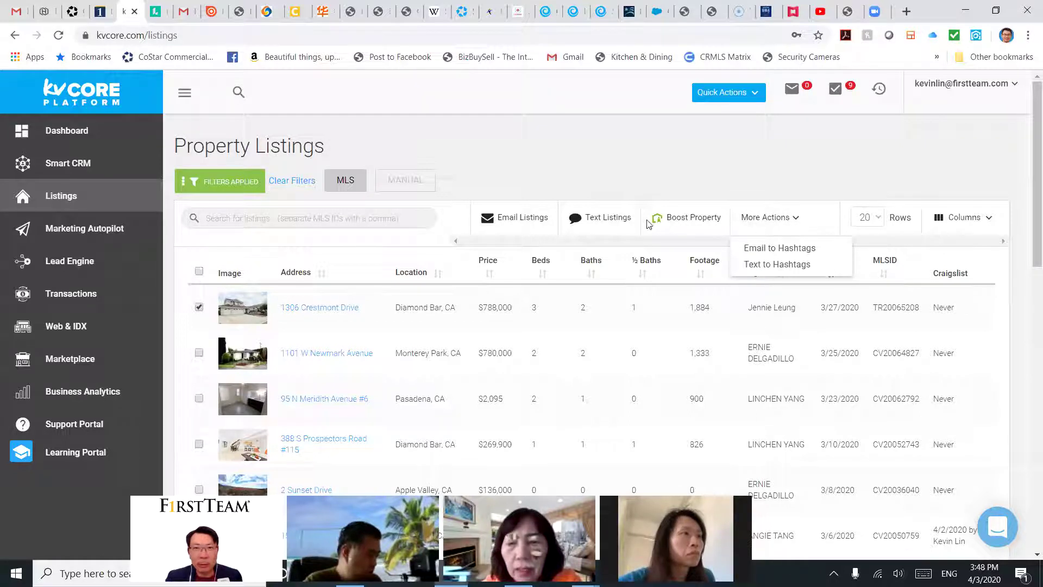
{"action": "left_click", "coordinate": [674, 185]}
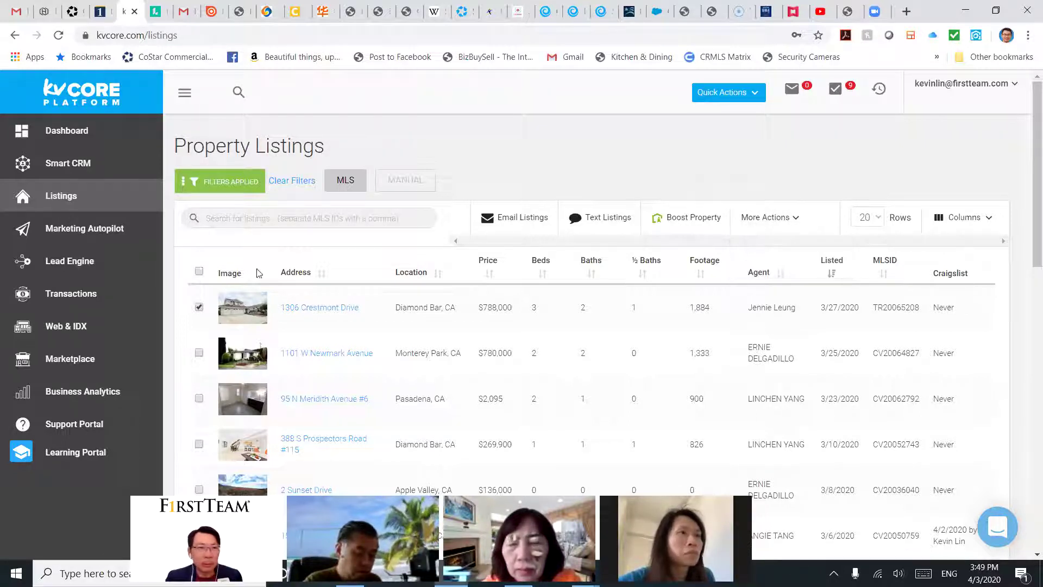
{"action": "left_click", "coordinate": [330, 314]}
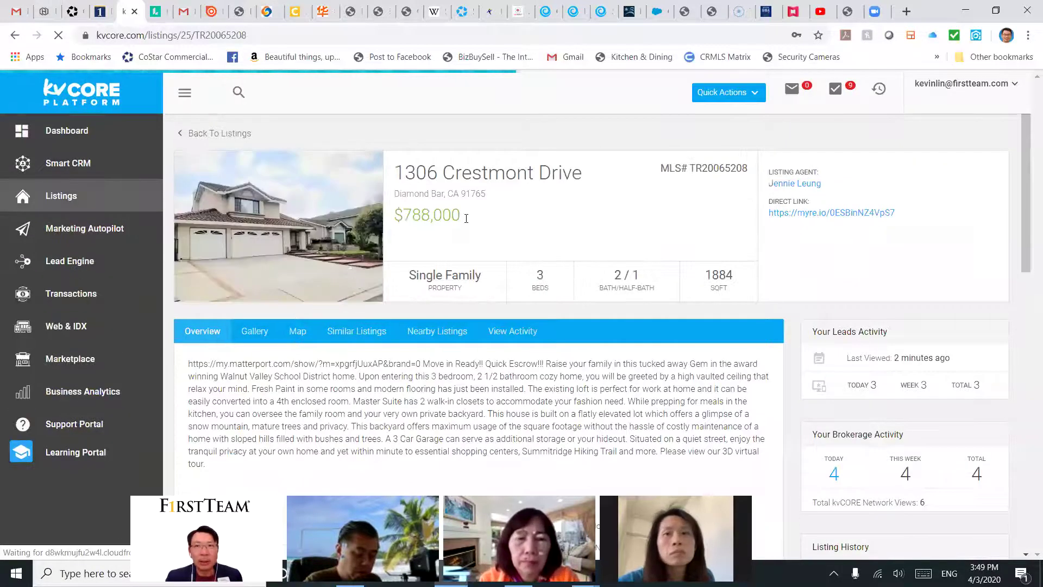
{"action": "left_click", "coordinate": [88, 195]}
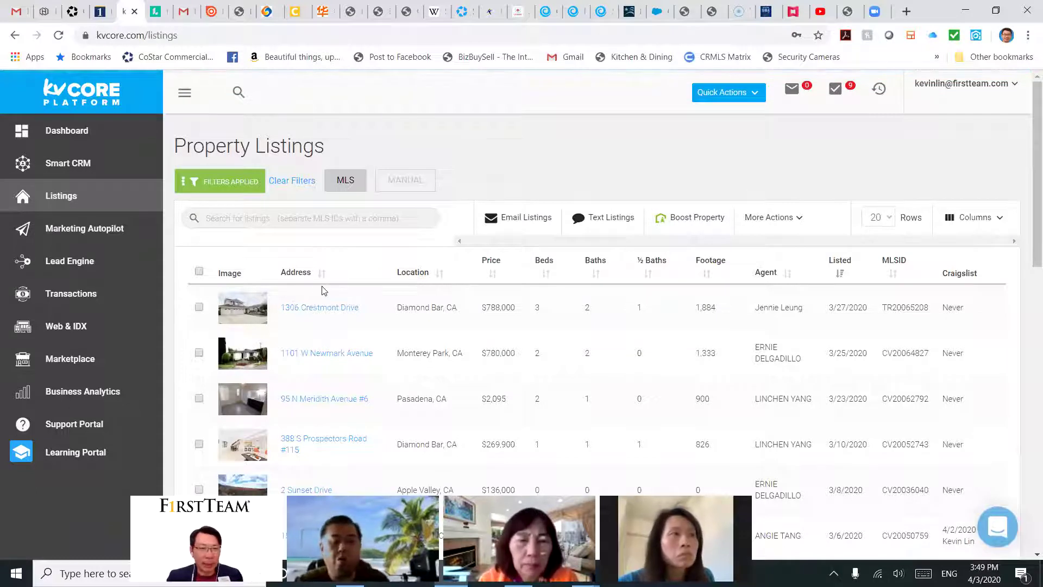
{"action": "left_click", "coordinate": [199, 307]}
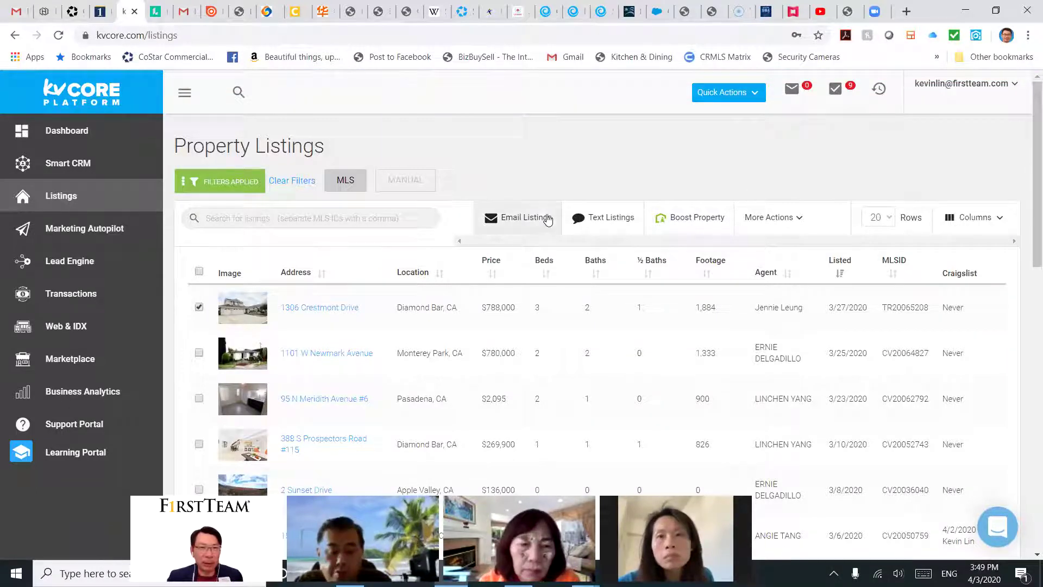
{"action": "left_click", "coordinate": [199, 307]}
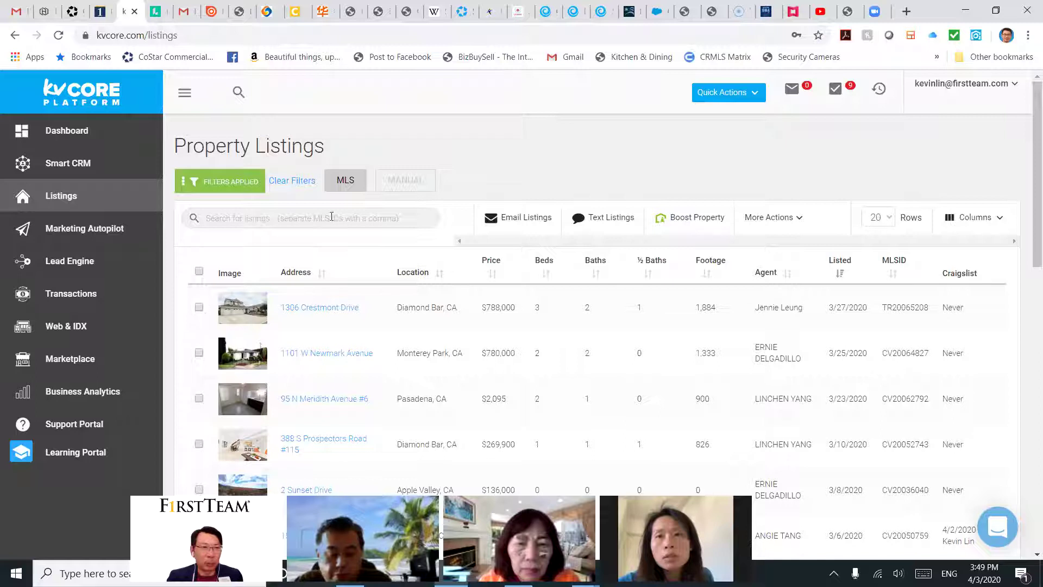
{"action": "left_click", "coordinate": [326, 307]}
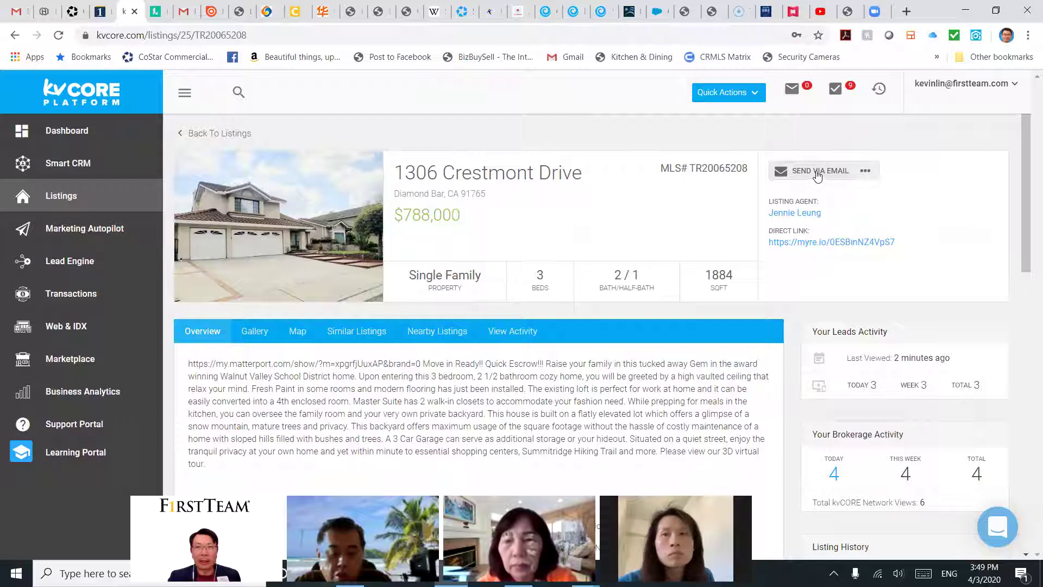
{"action": "left_click", "coordinate": [866, 172]}
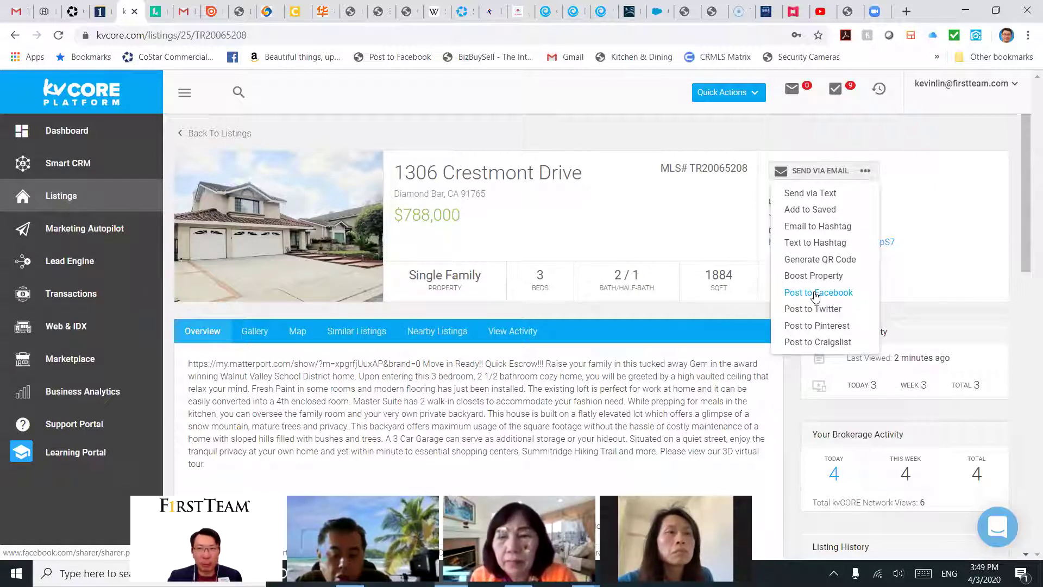
{"action": "left_click", "coordinate": [815, 294]}
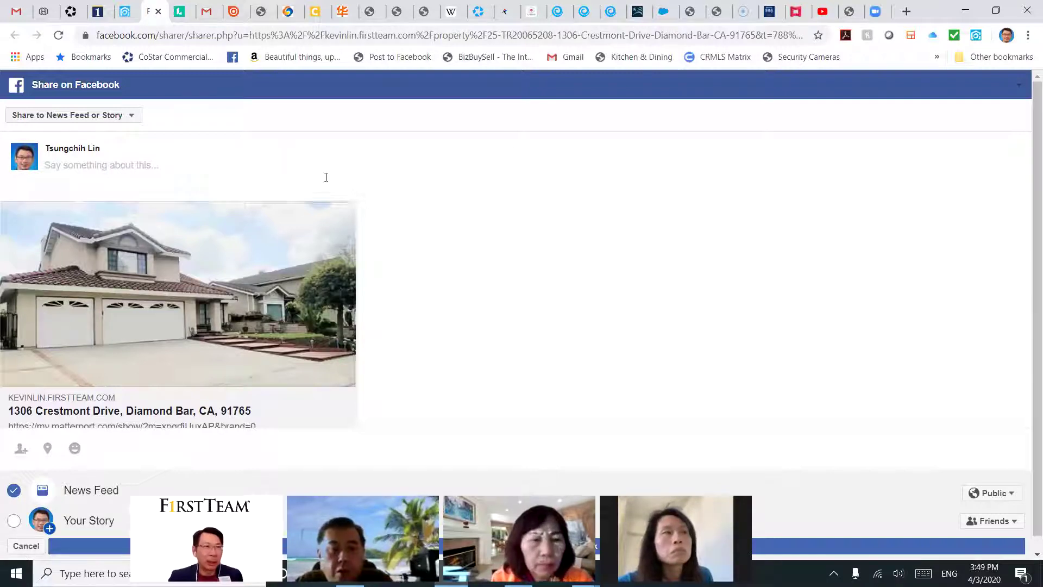
{"action": "left_click", "coordinate": [90, 170]}
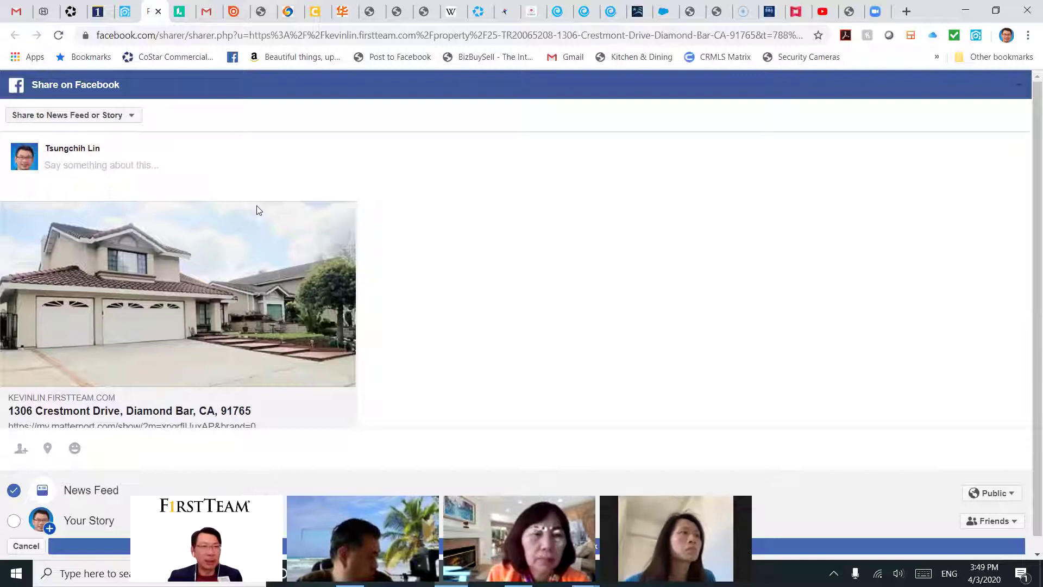
{"action": "scroll", "coordinate": [471, 316], "scroll_direction": "down", "scroll_amount": 1}
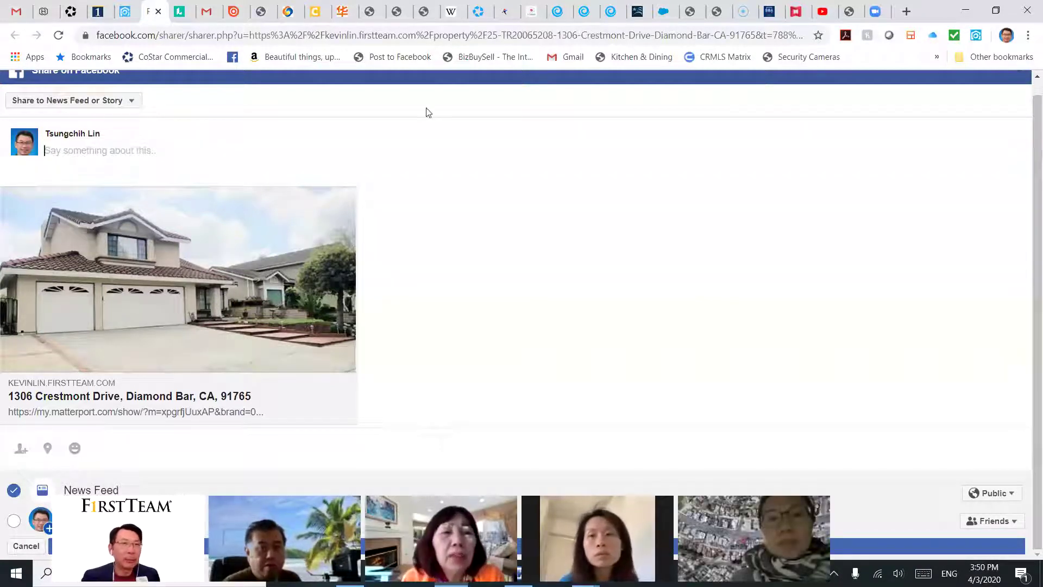
{"action": "left_click", "coordinate": [158, 11]}
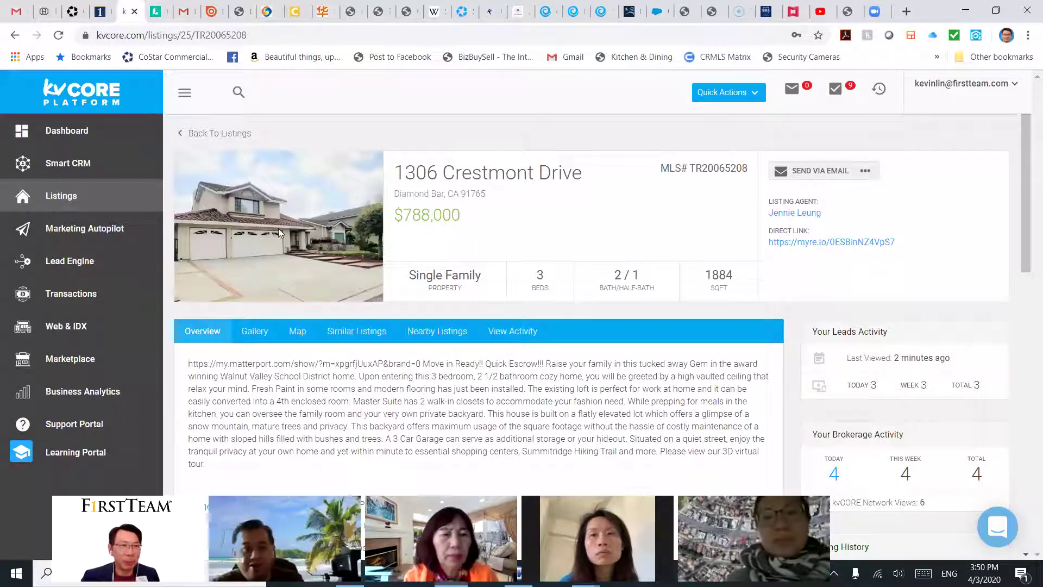
{"action": "left_click", "coordinate": [868, 171]}
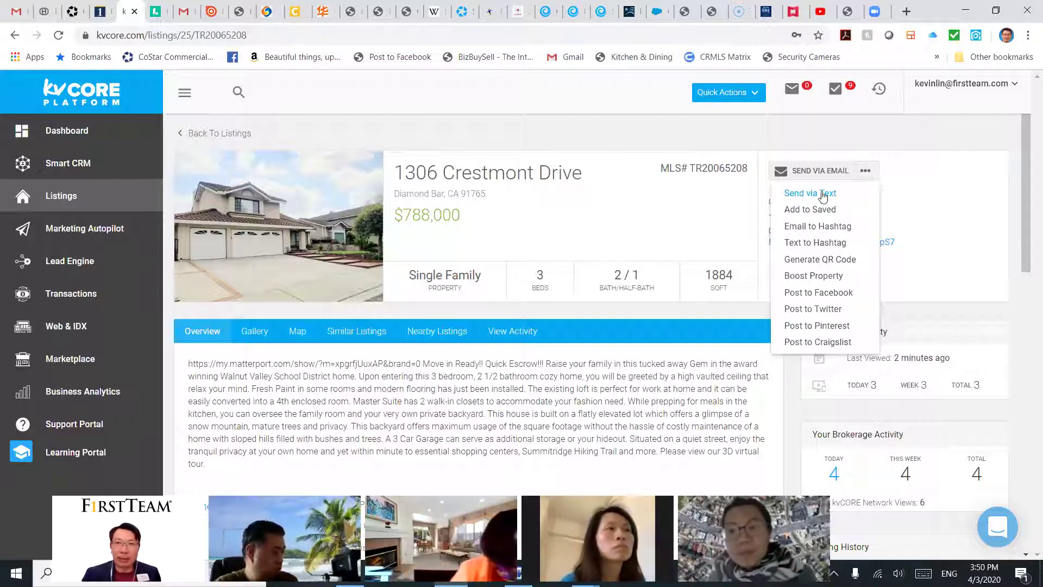
{"action": "left_click", "coordinate": [936, 186]}
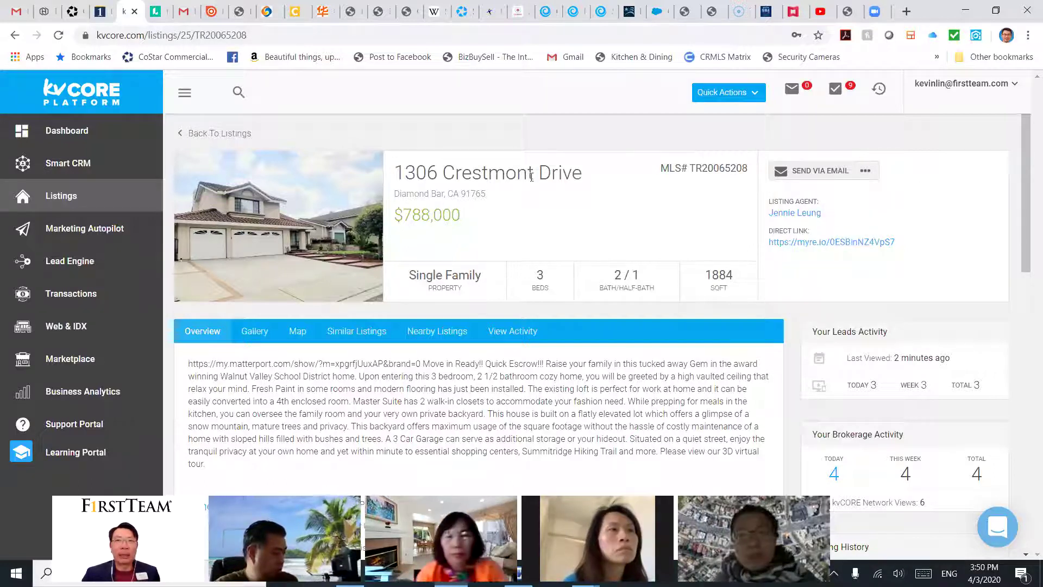
{"action": "left_click", "coordinate": [188, 134]}
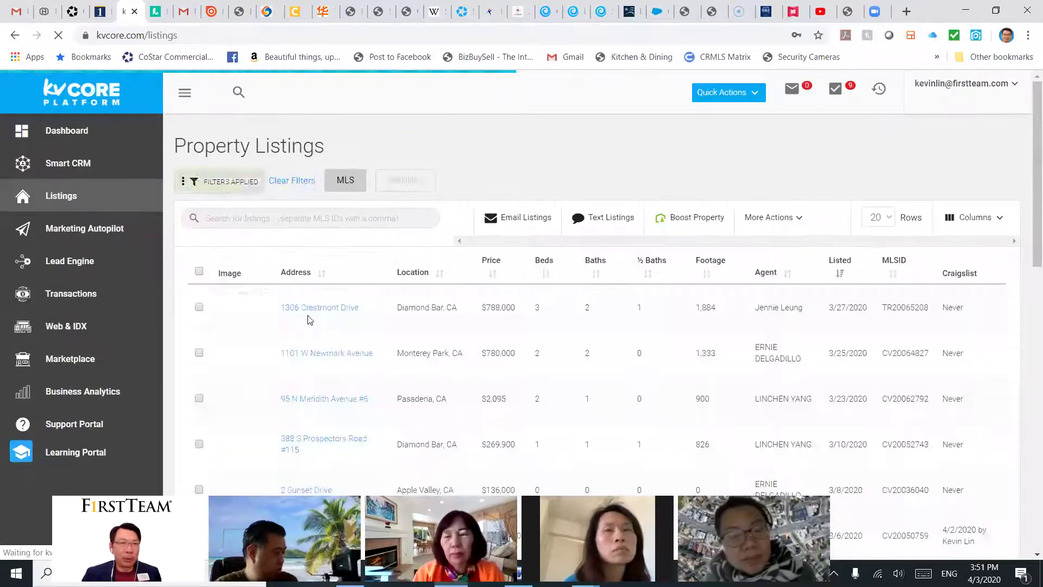
{"action": "left_click", "coordinate": [199, 306]}
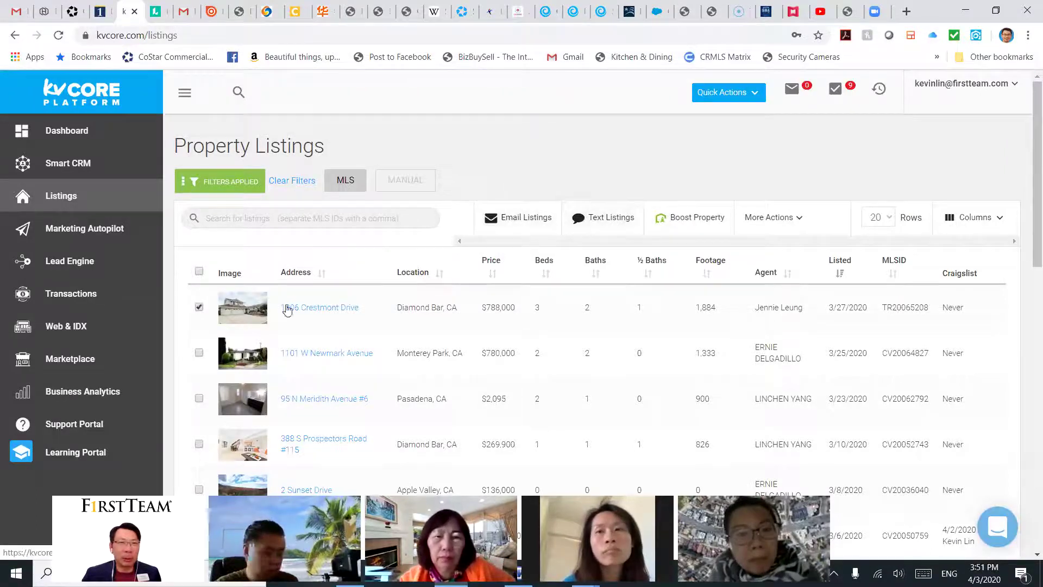
{"action": "left_click", "coordinate": [311, 309]}
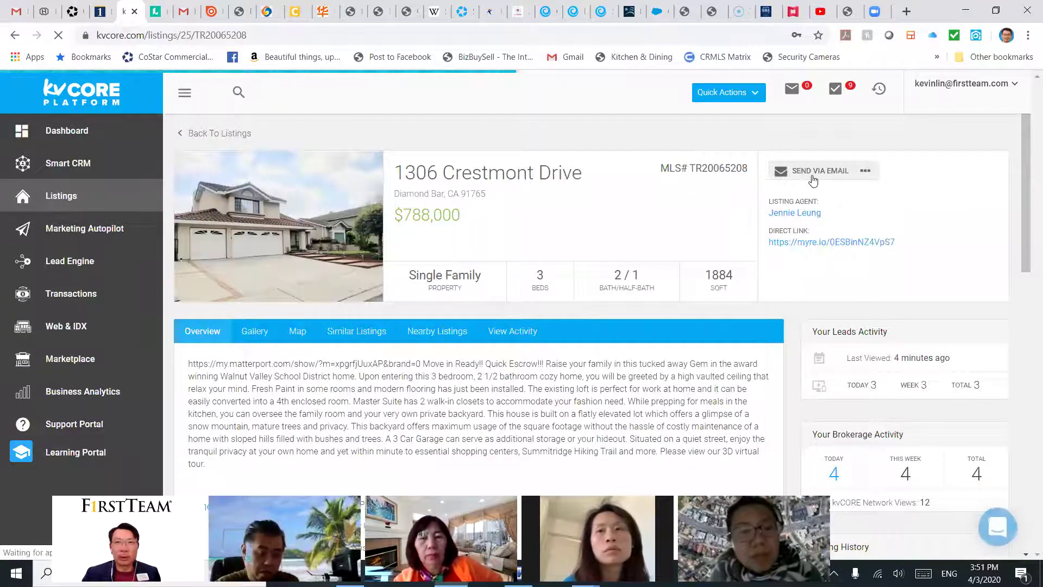
{"action": "left_click", "coordinate": [865, 172]}
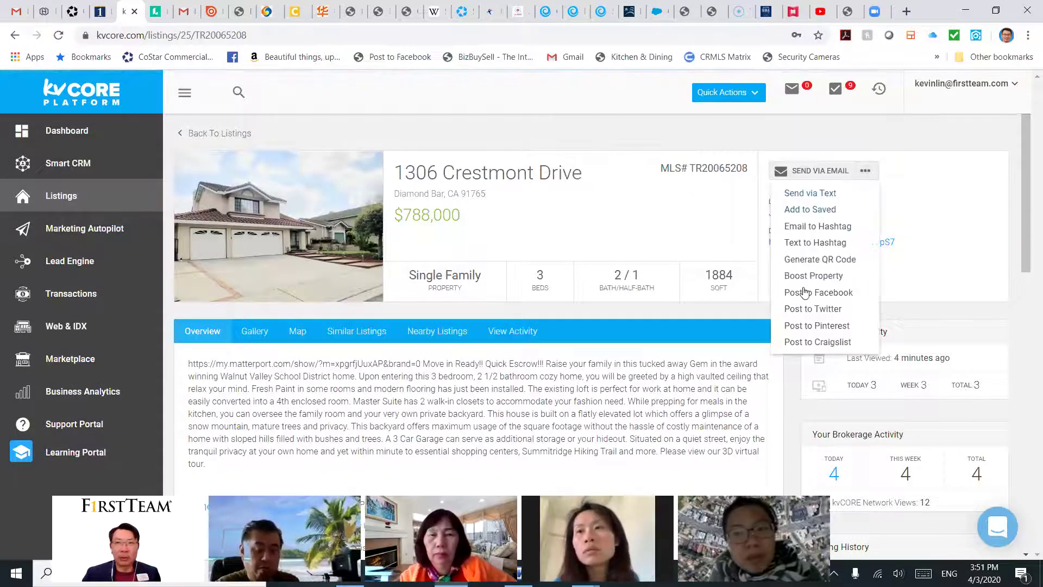
{"action": "left_click", "coordinate": [902, 193]}
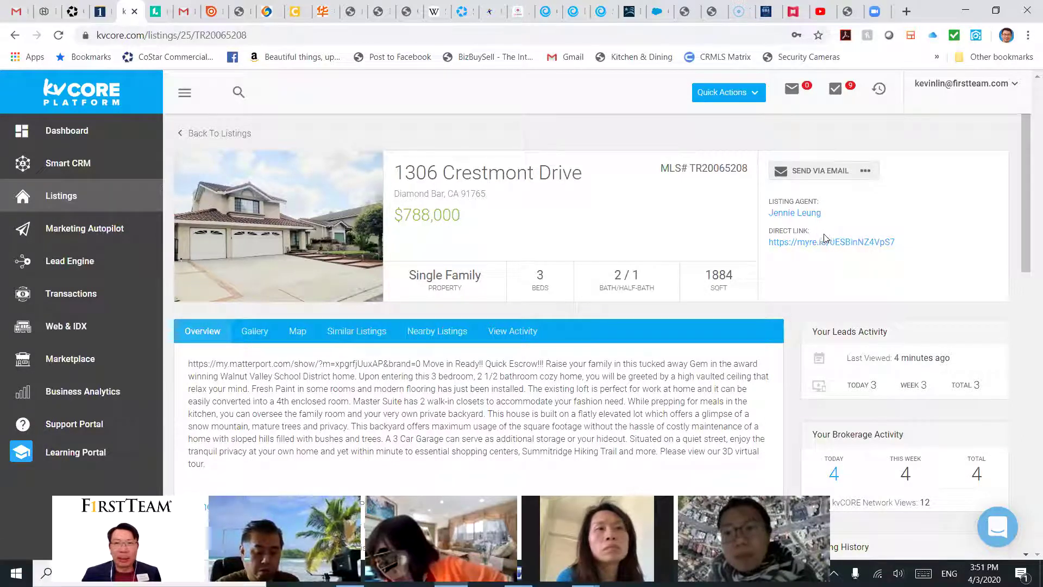
{"action": "left_click_drag", "start_coordinate": [899, 245], "coordinate": [773, 242]}
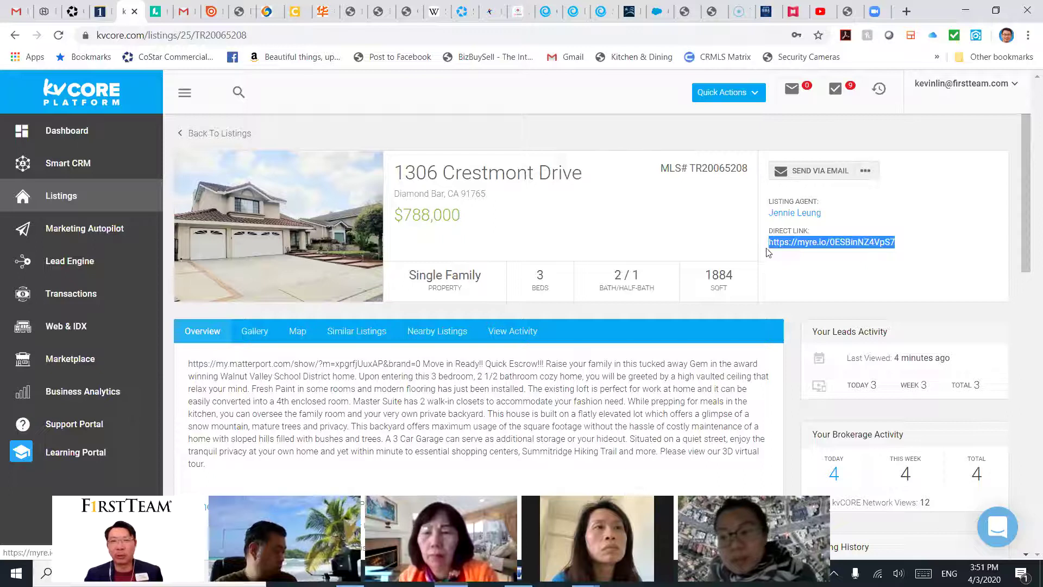
{"action": "left_click", "coordinate": [906, 12]}
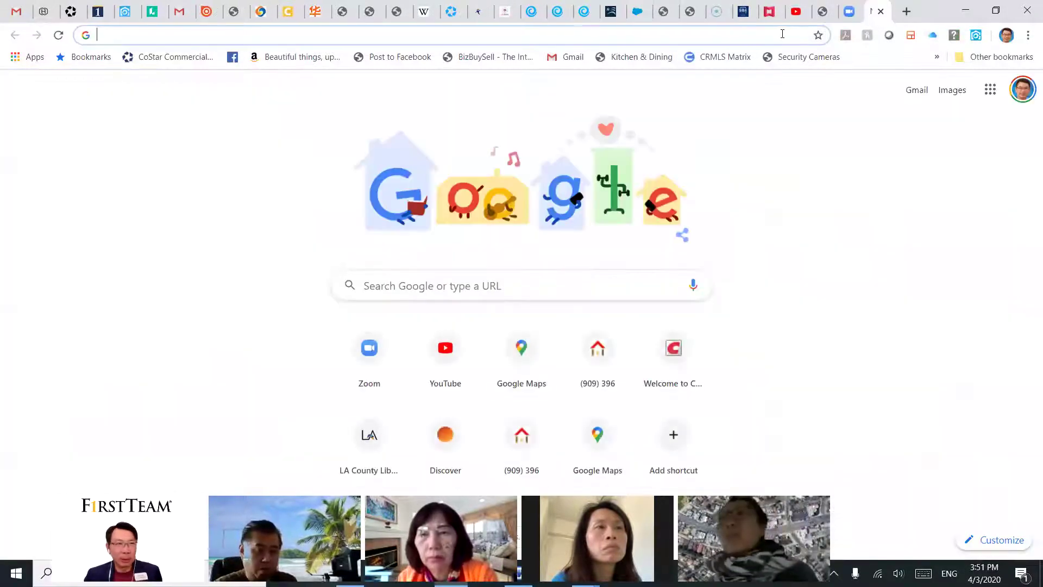
{"action": "key", "text": "Return"}
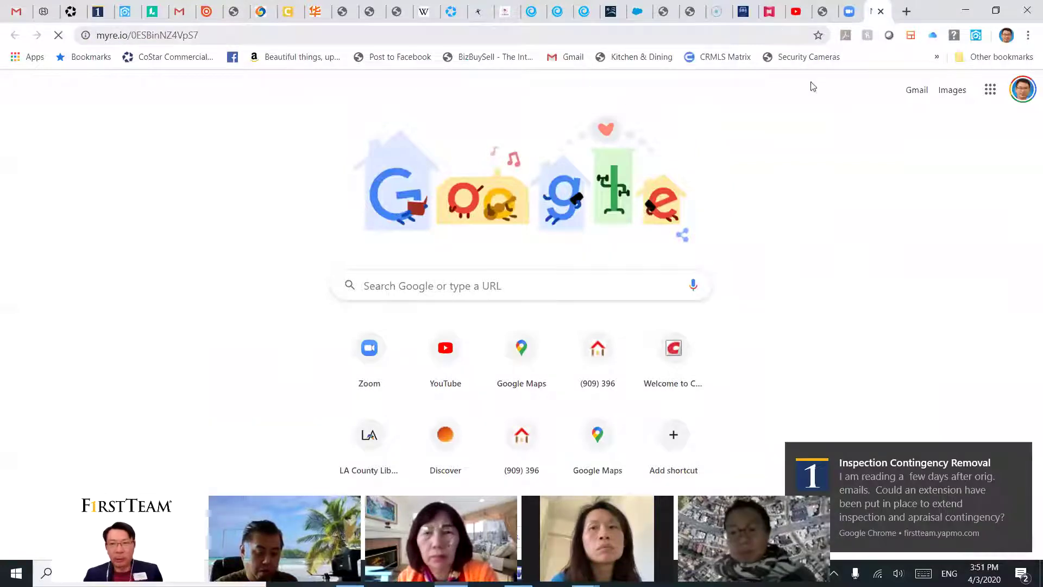
{"action": "left_click", "coordinate": [1014, 455]}
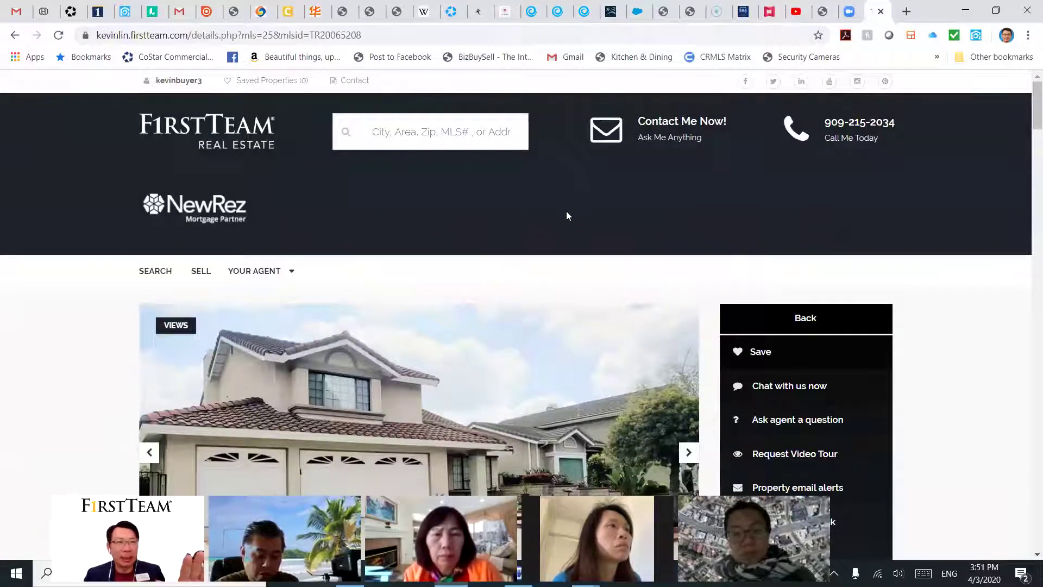
{"action": "scroll", "coordinate": [568, 213], "scroll_direction": "down", "scroll_amount": 3}
{"action": "scroll", "coordinate": [577, 233], "scroll_direction": "down", "scroll_amount": 5}
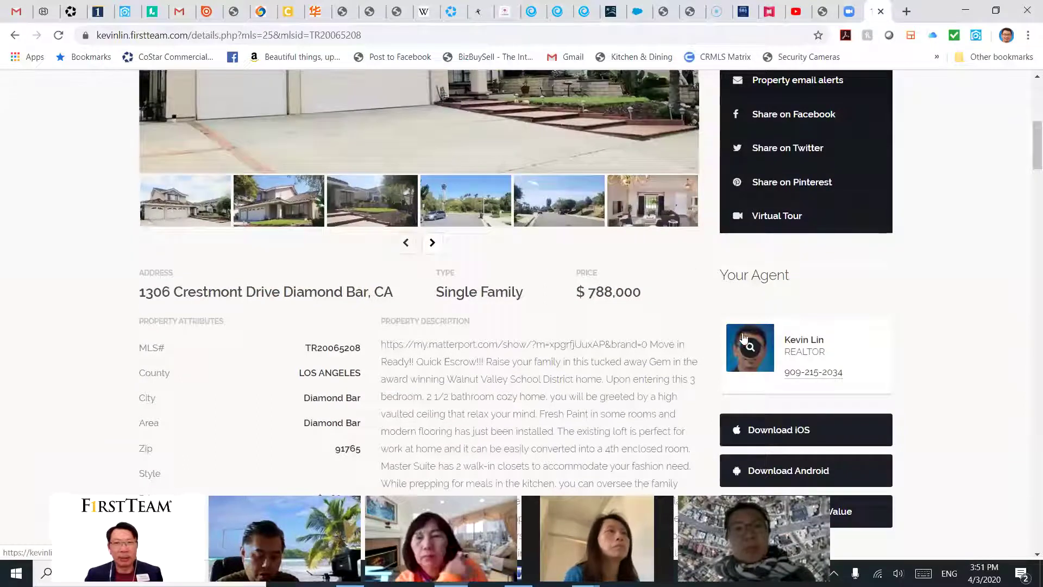
{"action": "scroll", "coordinate": [716, 305], "scroll_direction": "up", "scroll_amount": 4}
{"action": "scroll", "coordinate": [716, 305], "scroll_direction": "up", "scroll_amount": 1}
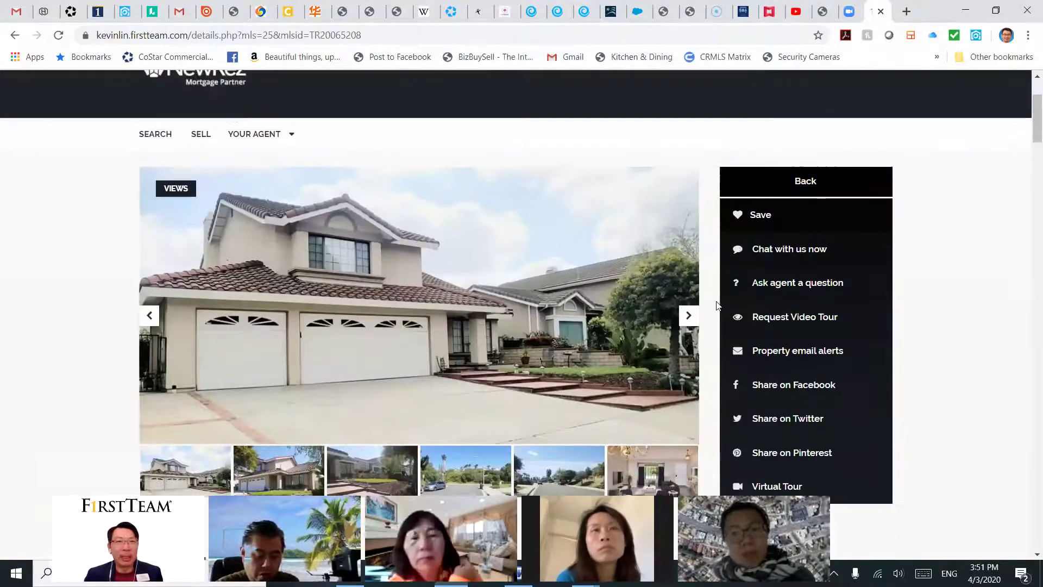
{"action": "scroll", "coordinate": [716, 304], "scroll_direction": "down", "scroll_amount": 4}
{"action": "scroll", "coordinate": [716, 308], "scroll_direction": "down", "scroll_amount": 8}
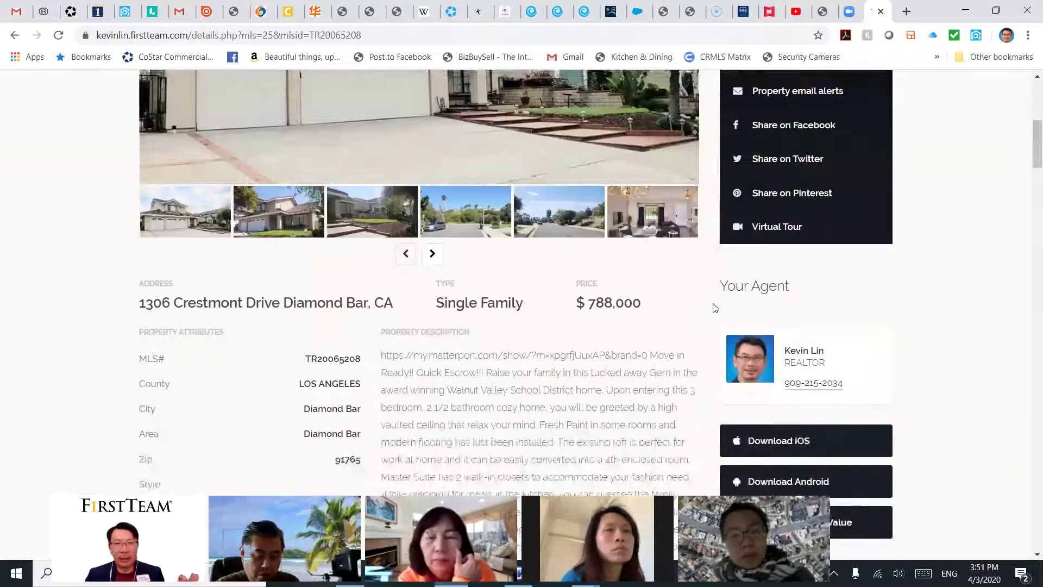
{"action": "scroll", "coordinate": [715, 307], "scroll_direction": "up", "scroll_amount": 10}
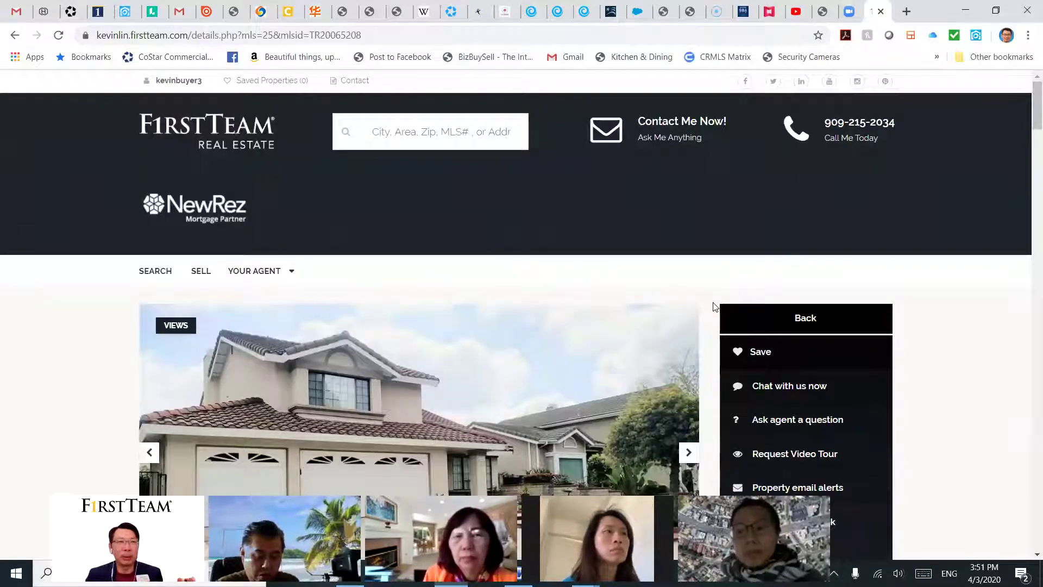
{"action": "scroll", "coordinate": [713, 304], "scroll_direction": "down", "scroll_amount": 1}
{"action": "scroll", "coordinate": [864, 133], "scroll_direction": "up", "scroll_amount": 1}
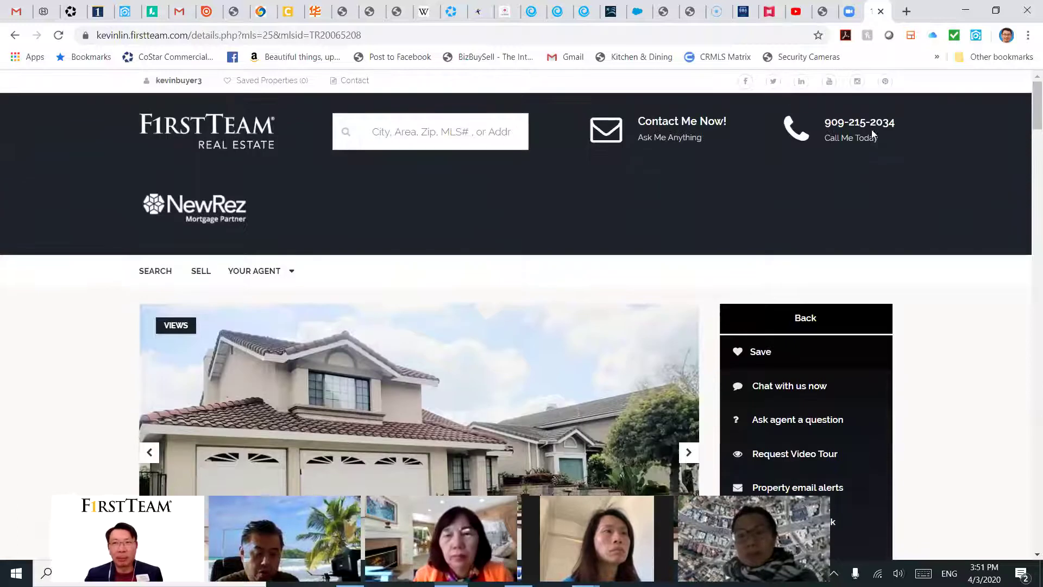
{"action": "scroll", "coordinate": [711, 207], "scroll_direction": "down", "scroll_amount": 1}
{"action": "scroll", "coordinate": [745, 344], "scroll_direction": "down", "scroll_amount": 6}
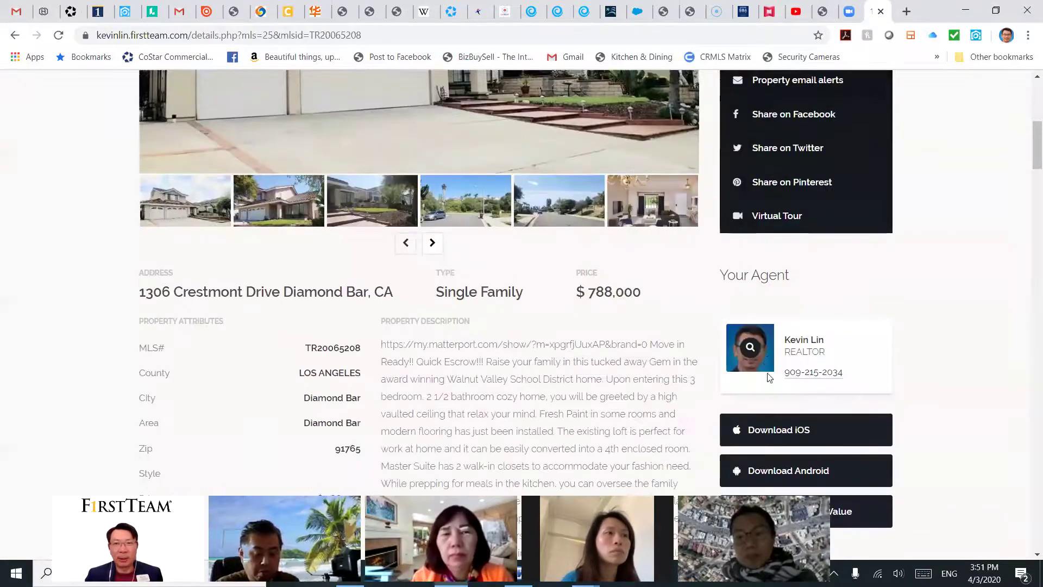
{"action": "scroll", "coordinate": [752, 348], "scroll_direction": "down", "scroll_amount": 6}
{"action": "scroll", "coordinate": [756, 354], "scroll_direction": "down", "scroll_amount": 20}
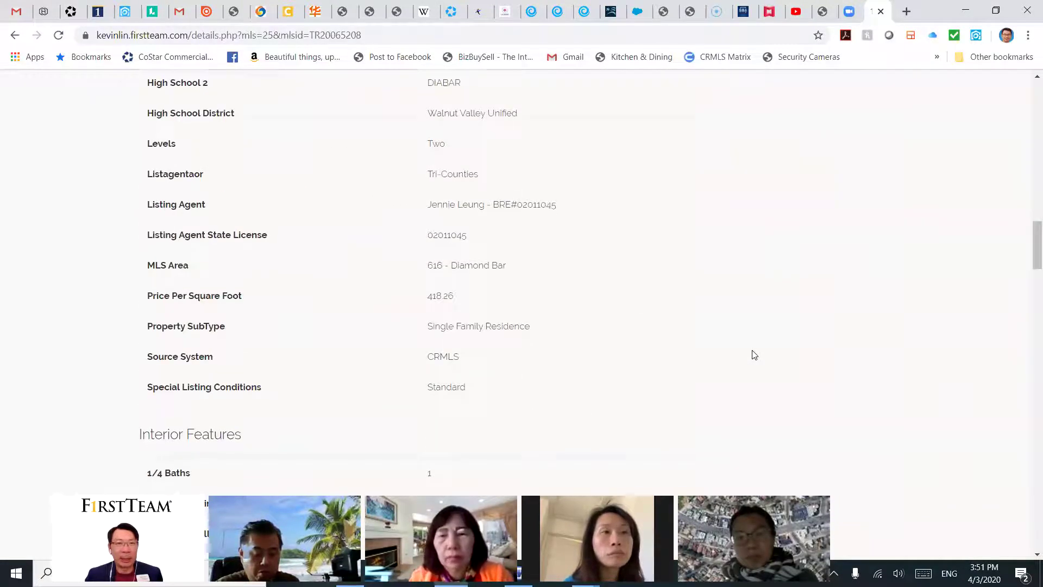
{"action": "scroll", "coordinate": [754, 355], "scroll_direction": "up", "scroll_amount": 20}
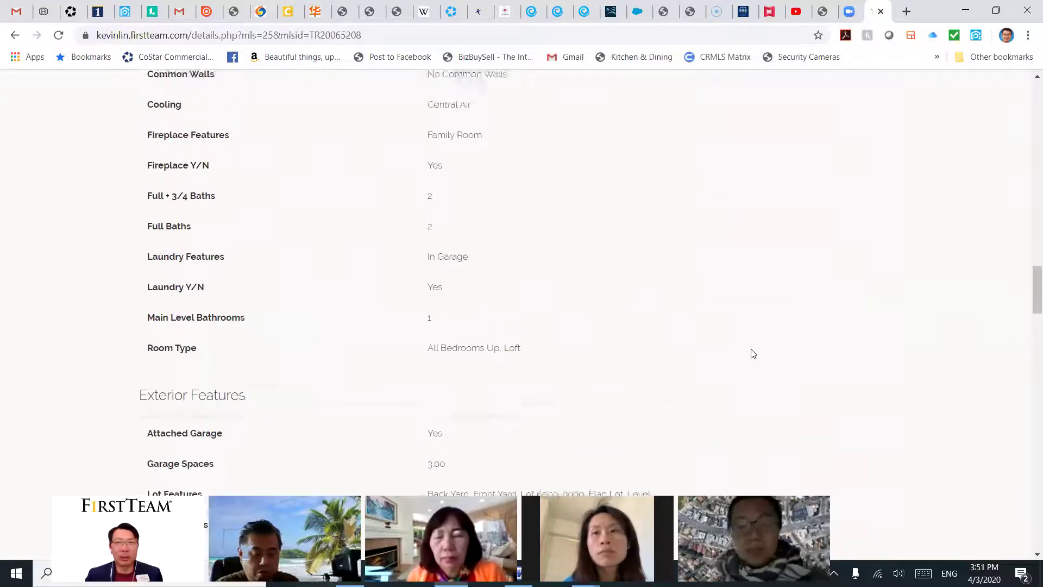
{"action": "scroll", "coordinate": [752, 355], "scroll_direction": "up", "scroll_amount": 10}
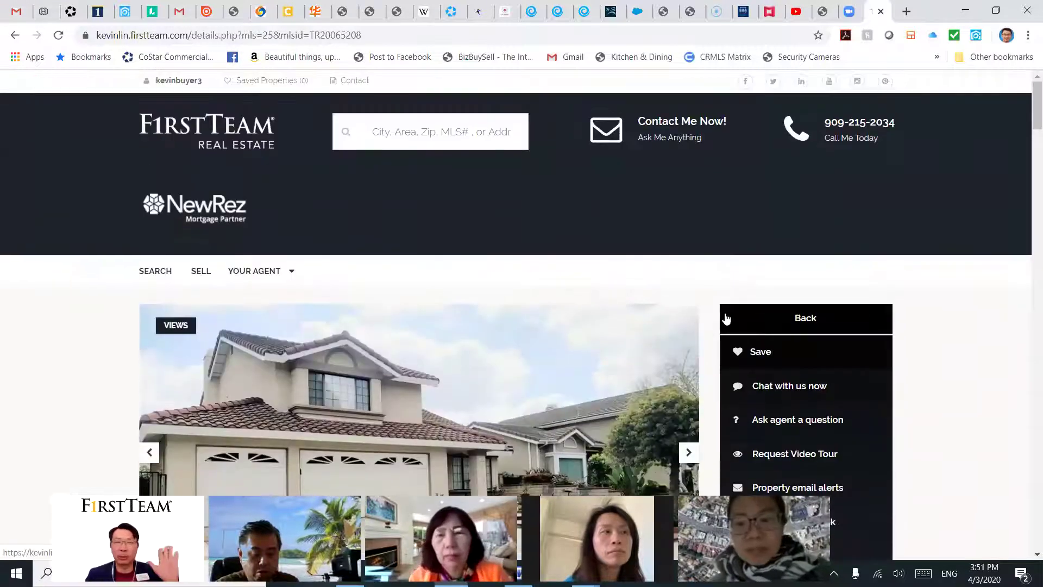
{"action": "left_click", "coordinate": [125, 11]}
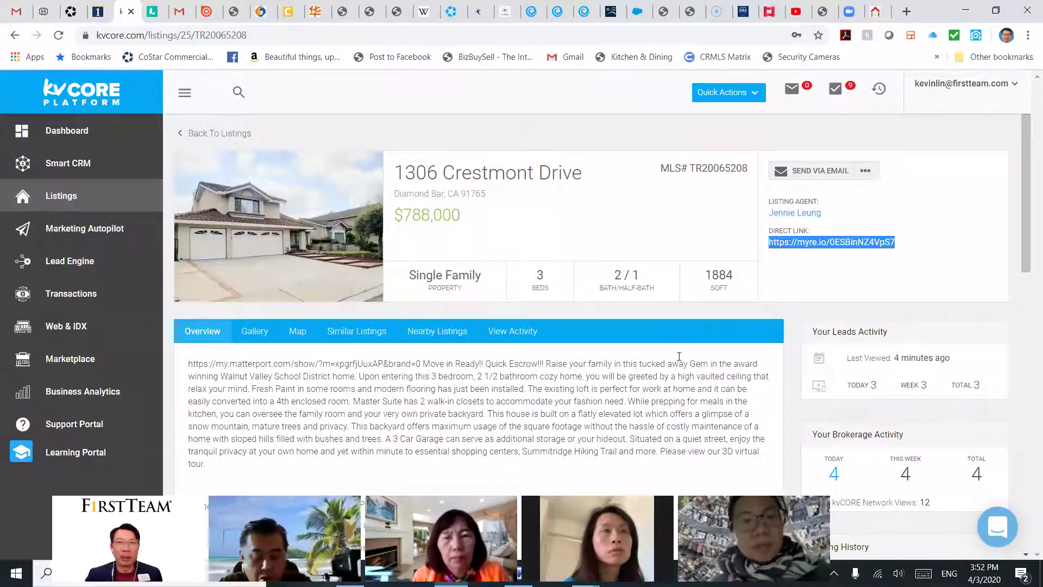
{"action": "left_click", "coordinate": [831, 287]}
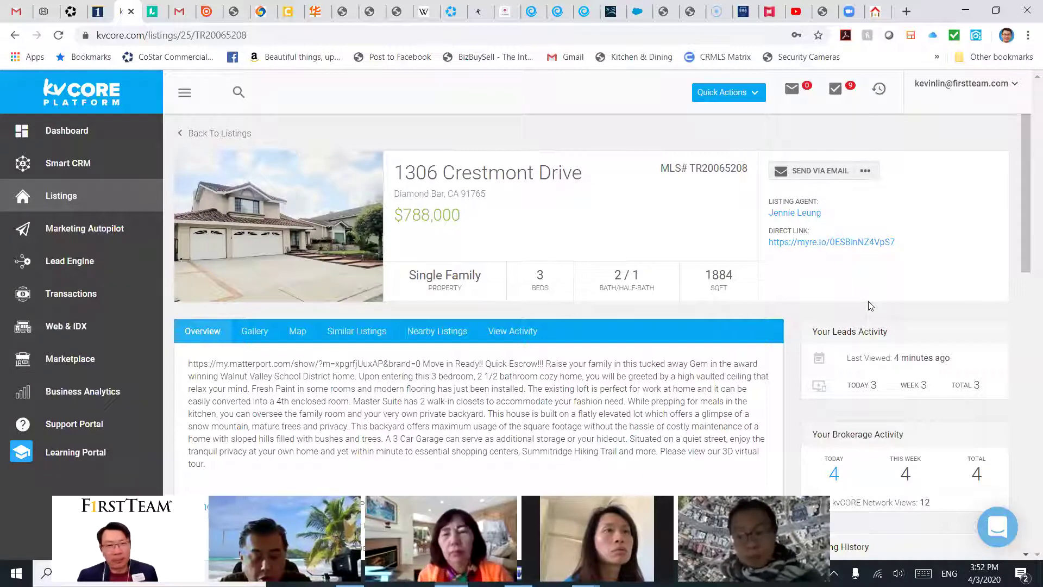
{"action": "left_click", "coordinate": [190, 133]}
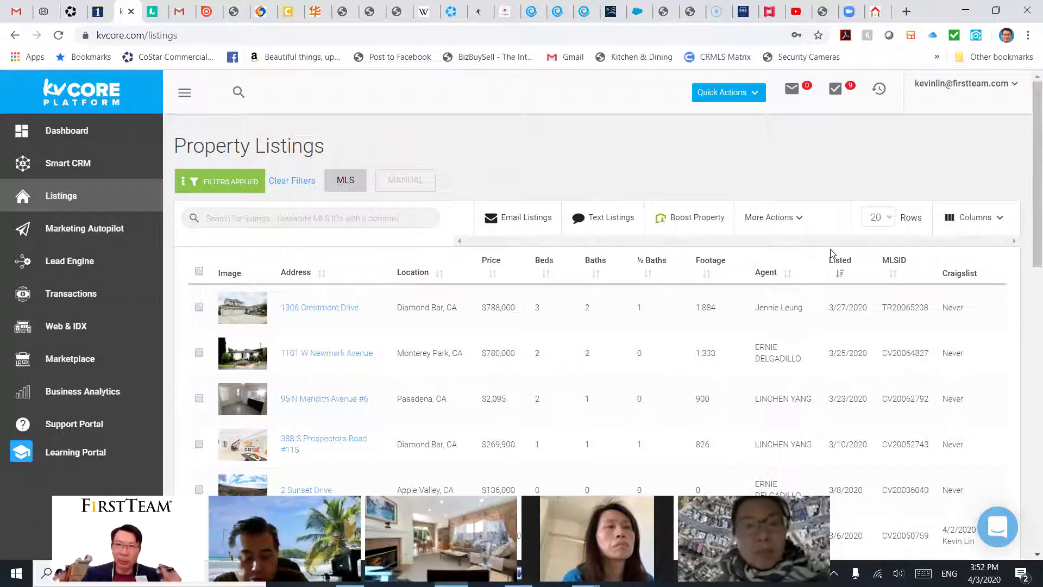
{"action": "left_click", "coordinate": [777, 219]}
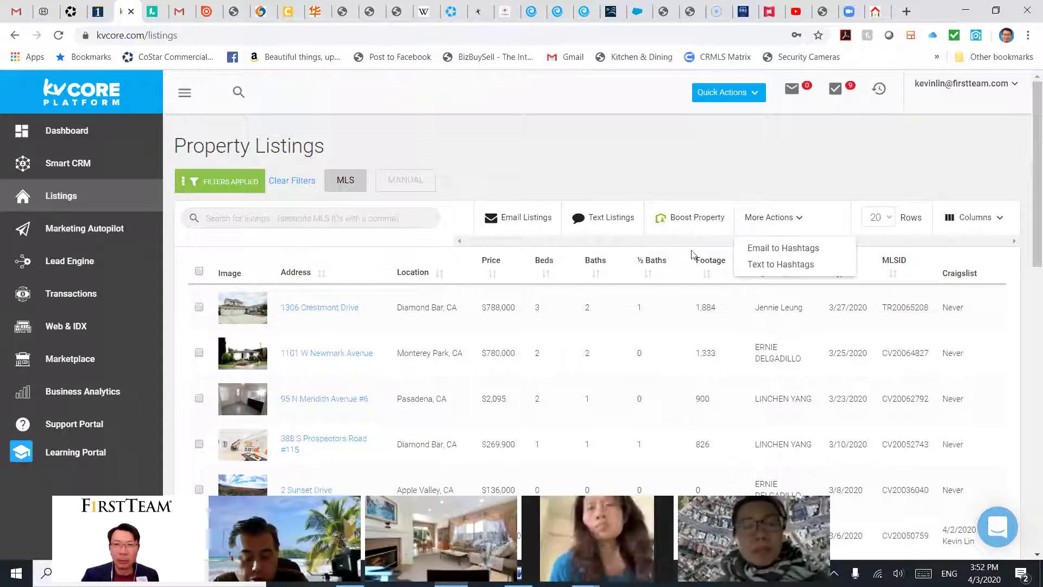
{"action": "left_click", "coordinate": [335, 312]}
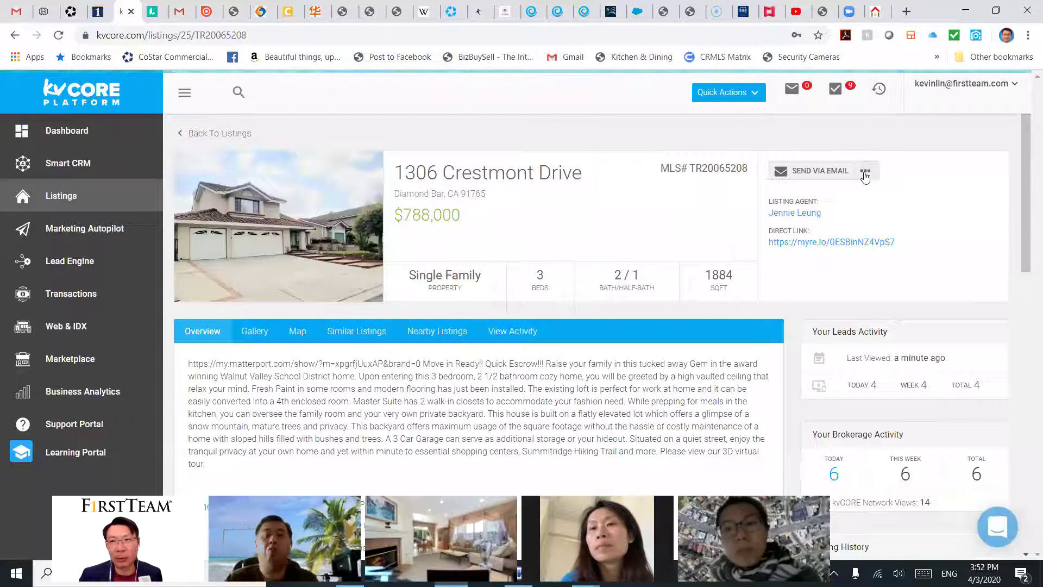
{"action": "left_click", "coordinate": [865, 171]}
{"action": "left_click", "coordinate": [809, 342]}
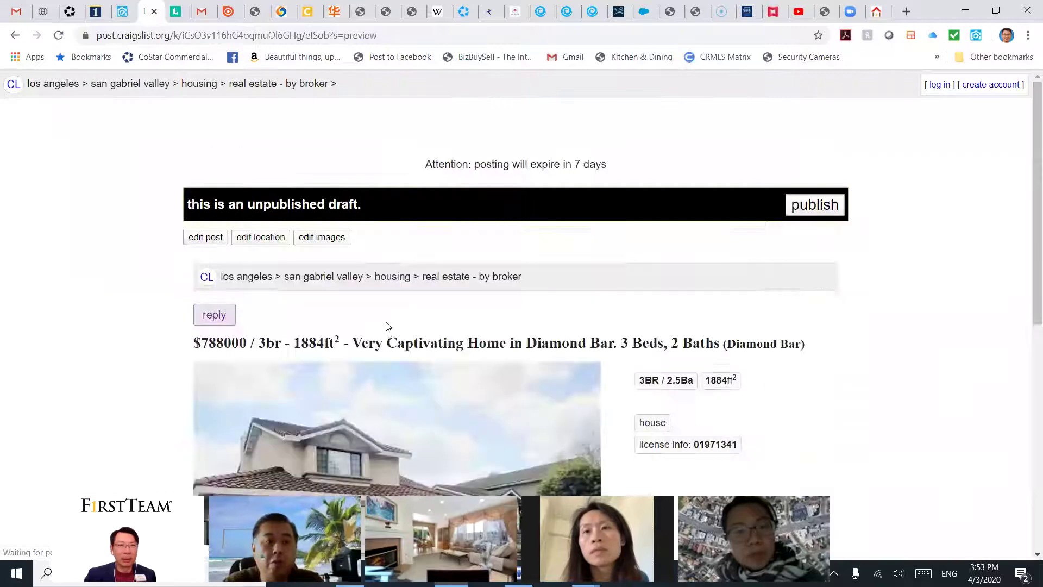
Step: Scroll through the Craigslist draft to check the title, house photo and Matterport 3D tour description
{"action": "scroll", "coordinate": [389, 326], "scroll_direction": "down", "scroll_amount": 5}
{"action": "scroll", "coordinate": [394, 324], "scroll_direction": "up", "scroll_amount": 5}
{"action": "scroll", "coordinate": [316, 364], "scroll_direction": "down", "scroll_amount": 5}
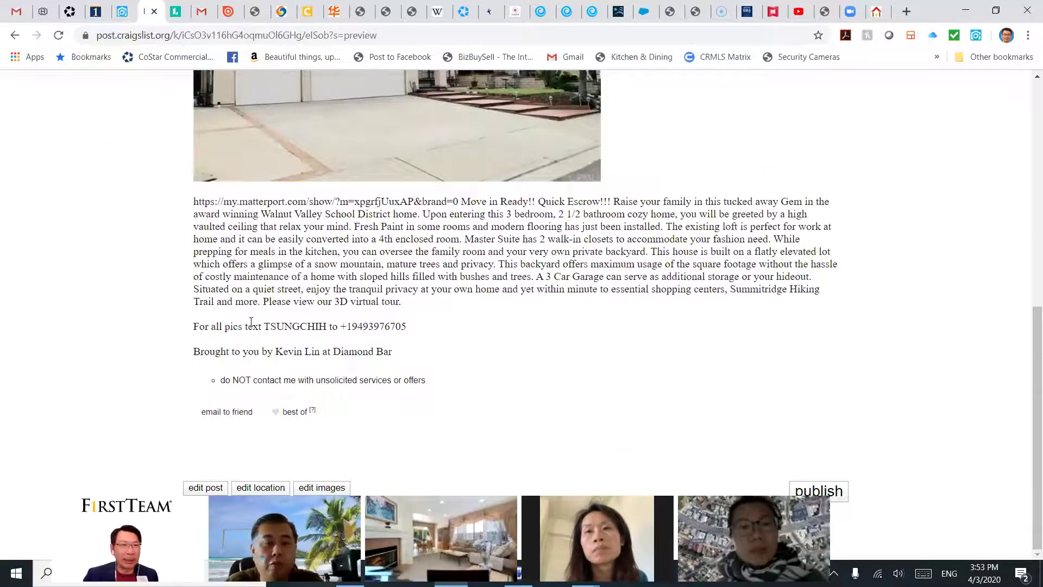
{"action": "scroll", "coordinate": [394, 379], "scroll_direction": "up", "scroll_amount": 5}
{"action": "scroll", "coordinate": [476, 336], "scroll_direction": "down", "scroll_amount": 3}
{"action": "scroll", "coordinate": [476, 336], "scroll_direction": "up", "scroll_amount": 2}
{"action": "scroll", "coordinate": [479, 332], "scroll_direction": "down", "scroll_amount": 3}
{"action": "scroll", "coordinate": [597, 293], "scroll_direction": "up", "scroll_amount": 8}
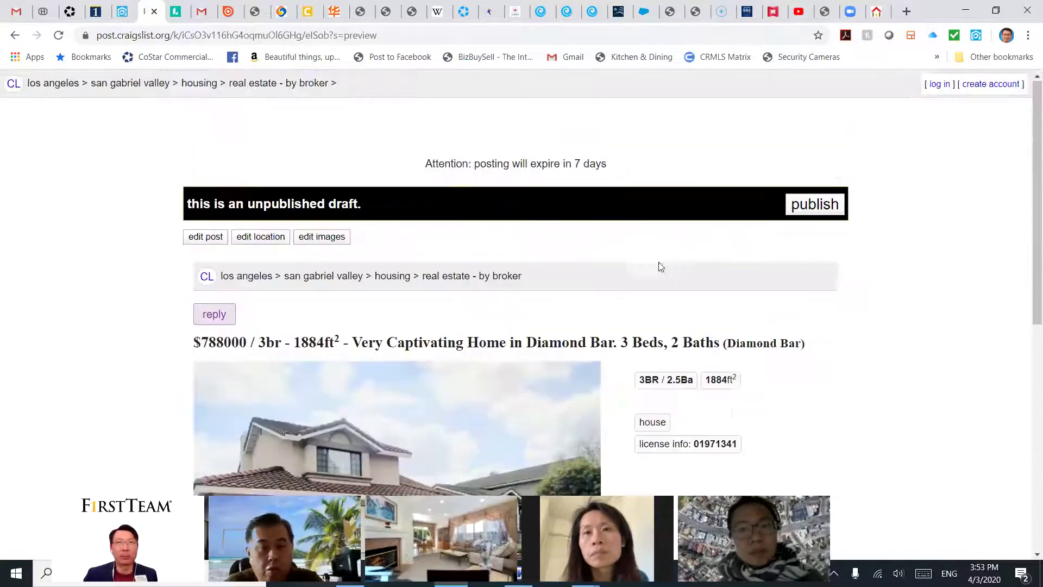
{"action": "scroll", "coordinate": [657, 312], "scroll_direction": "down", "scroll_amount": 4}
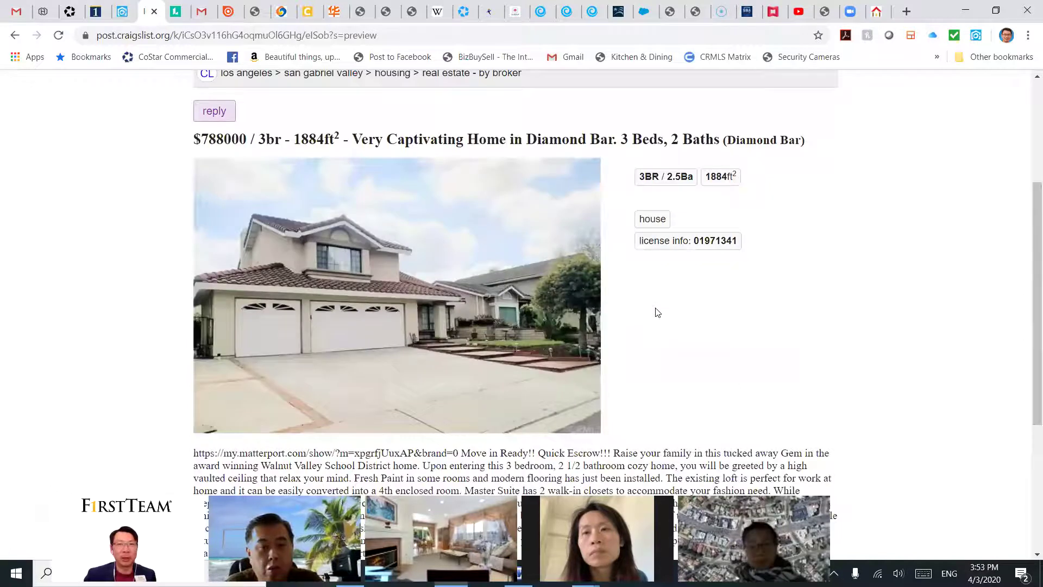
{"action": "scroll", "coordinate": [657, 312], "scroll_direction": "down", "scroll_amount": 5}
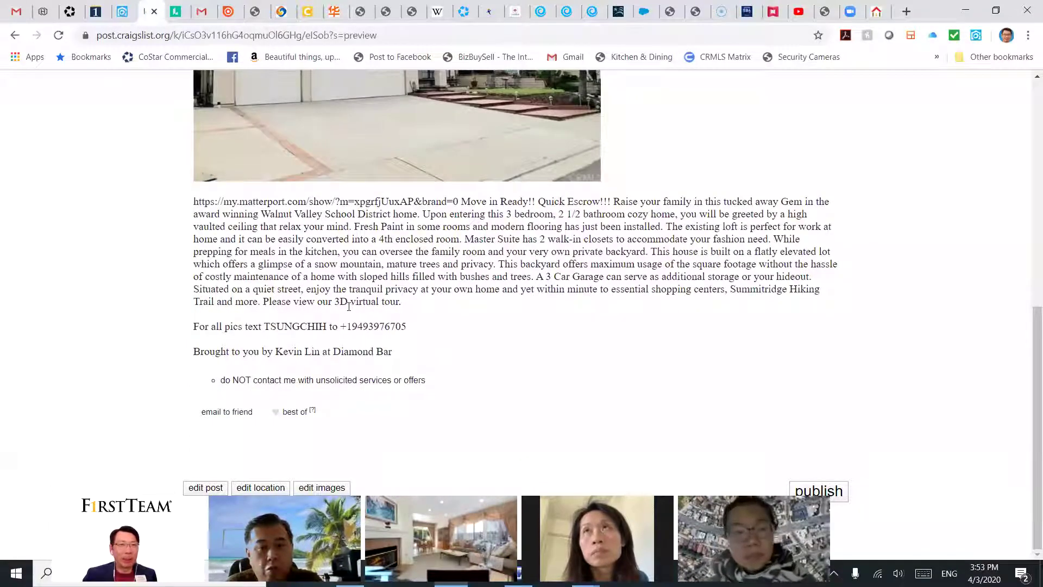
{"action": "scroll", "coordinate": [559, 314], "scroll_direction": "up", "scroll_amount": 5}
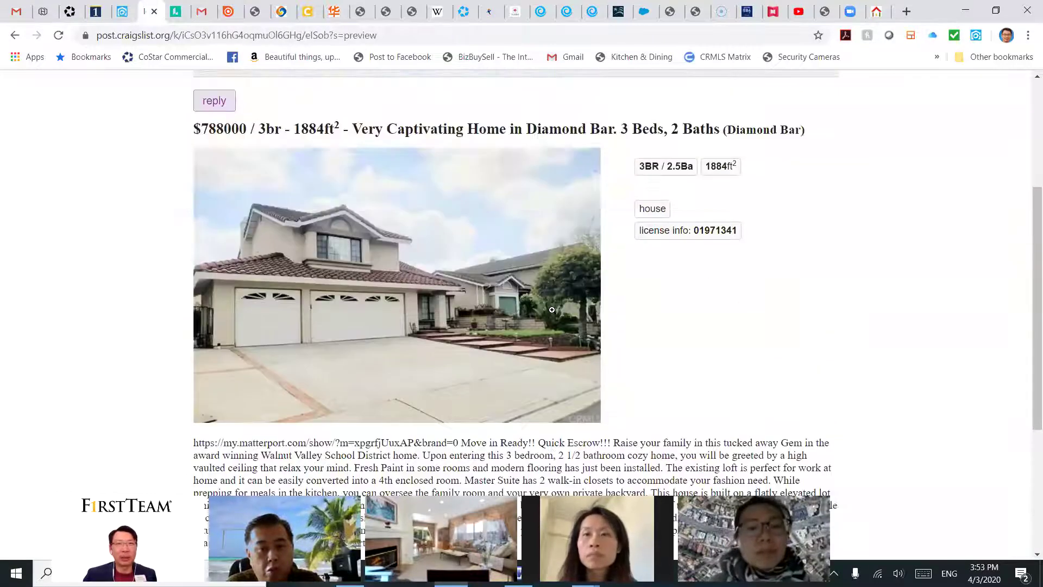
{"action": "scroll", "coordinate": [568, 316], "scroll_direction": "up", "scroll_amount": 2}
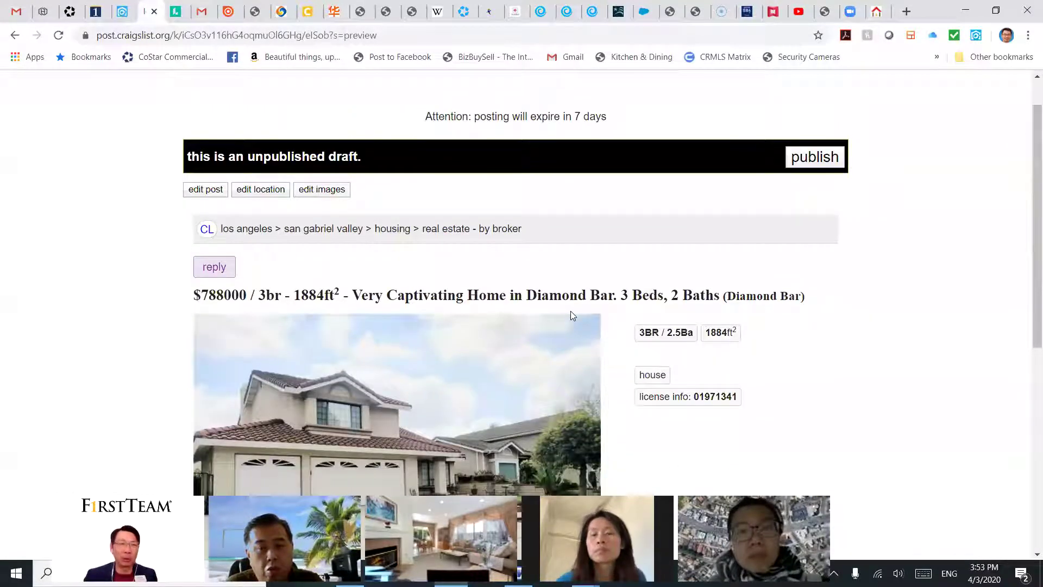
{"action": "scroll", "coordinate": [576, 296], "scroll_direction": "down", "scroll_amount": 2}
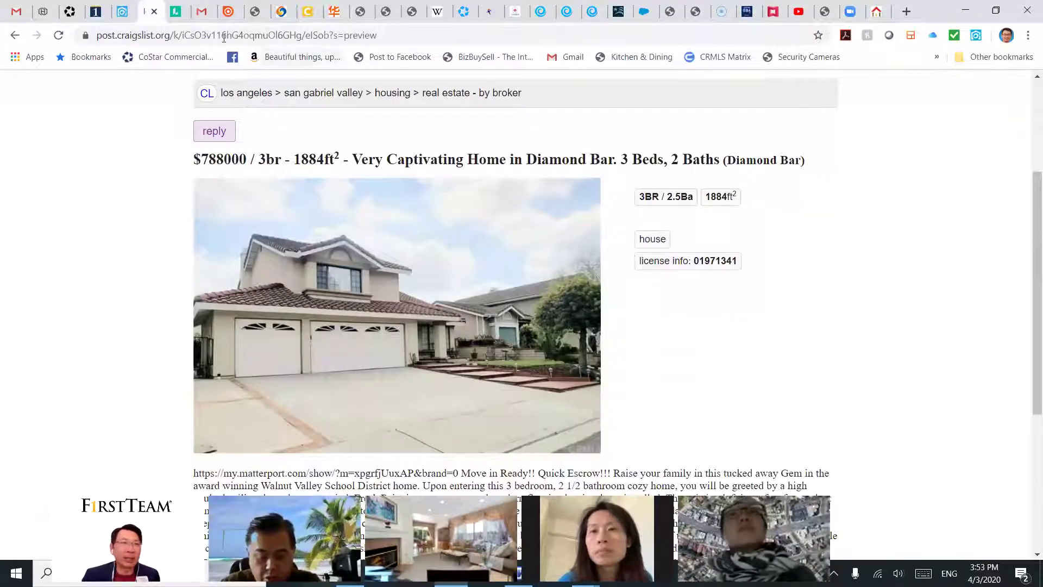
{"action": "left_click", "coordinate": [155, 12]}
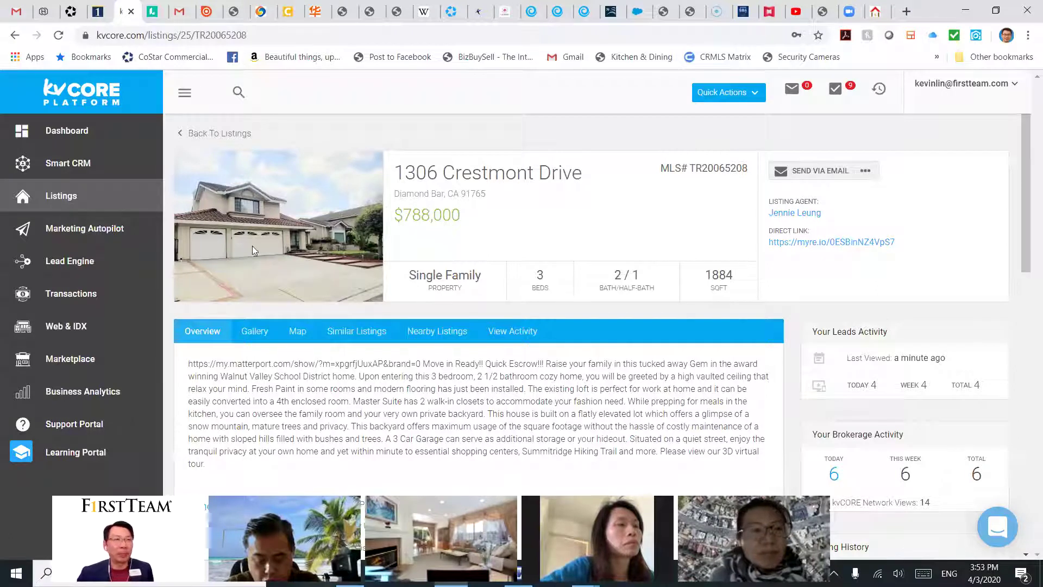
{"action": "left_click", "coordinate": [69, 196]}
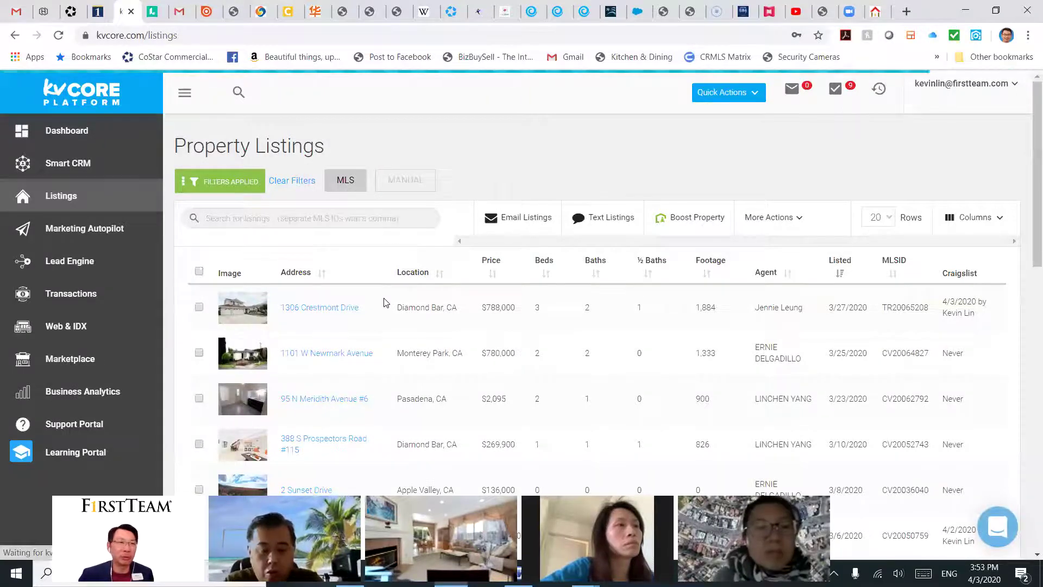
{"action": "scroll", "coordinate": [429, 334], "scroll_direction": "down", "scroll_amount": 5}
{"action": "scroll", "coordinate": [432, 335], "scroll_direction": "up", "scroll_amount": 5}
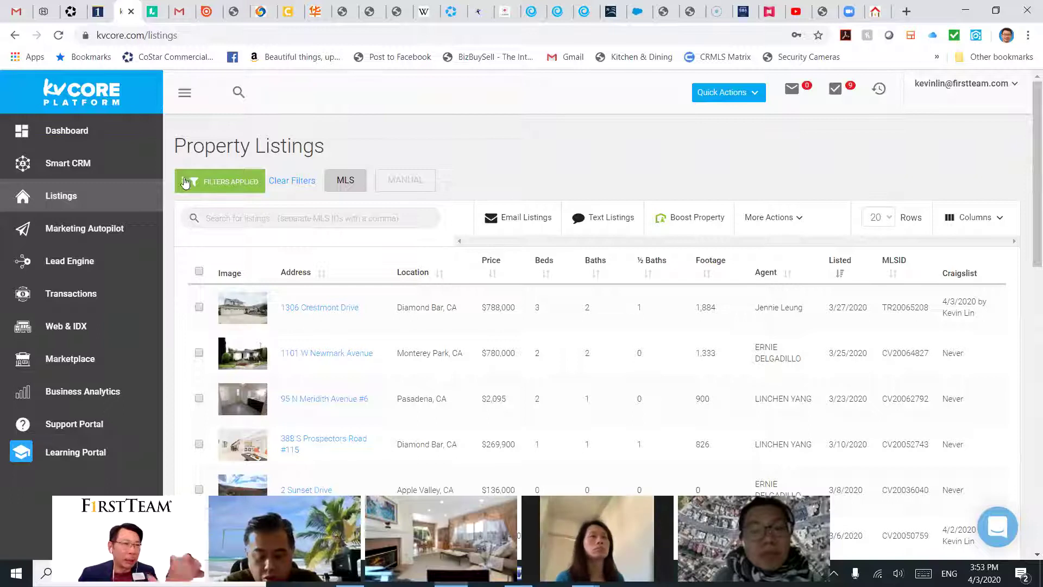
Step: Go to Lead Engine's Call Capture smart number settings and highlight the office smart number
{"action": "left_click", "coordinate": [73, 263]}
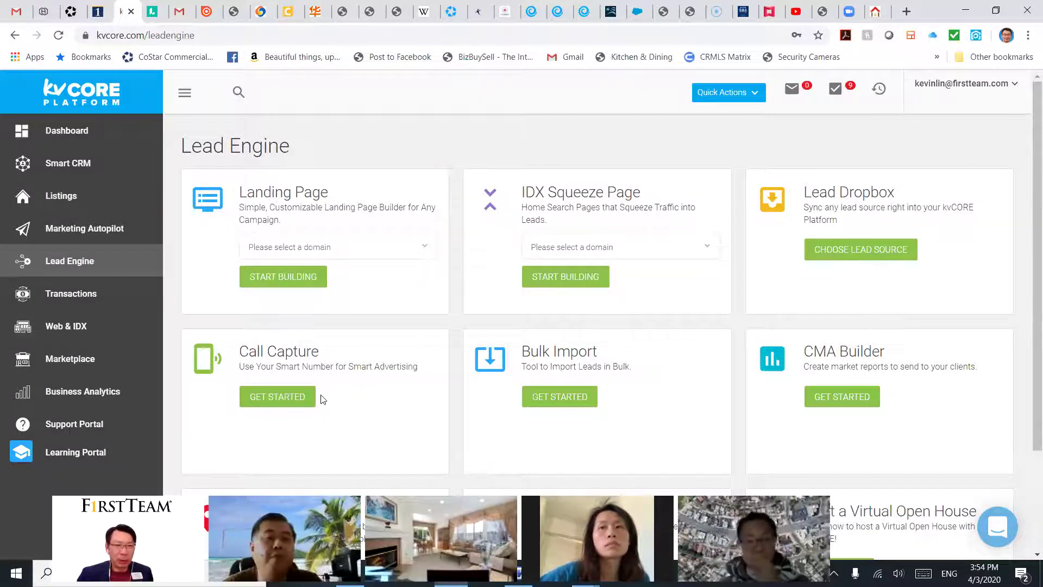
{"action": "left_click", "coordinate": [291, 402]}
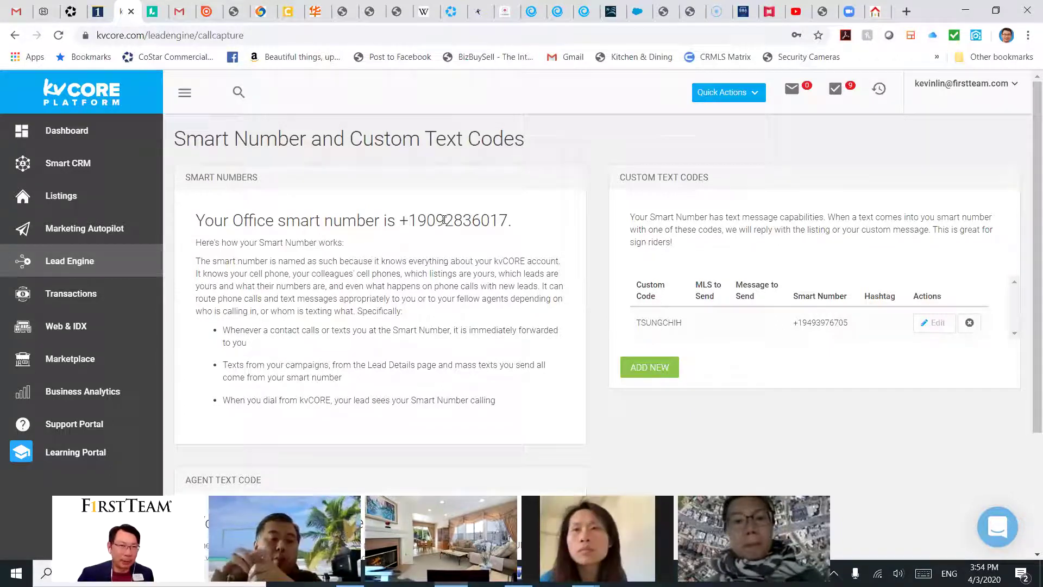
{"action": "left_click_drag", "start_coordinate": [420, 218], "coordinate": [506, 221]}
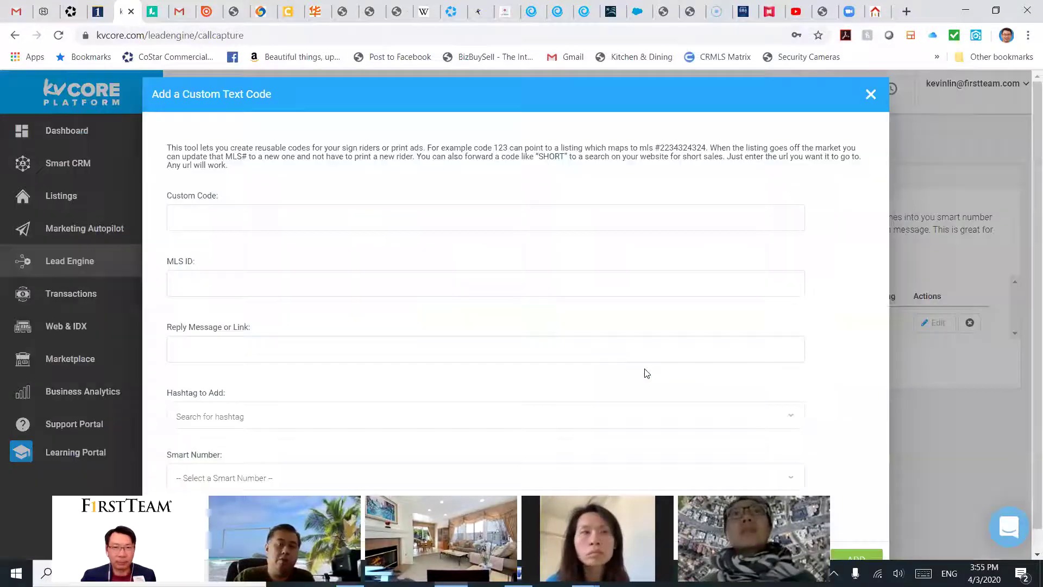
Step: Add a new custom text code 1306 for MLS ID TR20065208 using the office smart number
{"action": "left_click", "coordinate": [648, 368]}
{"action": "left_click", "coordinate": [291, 216]}
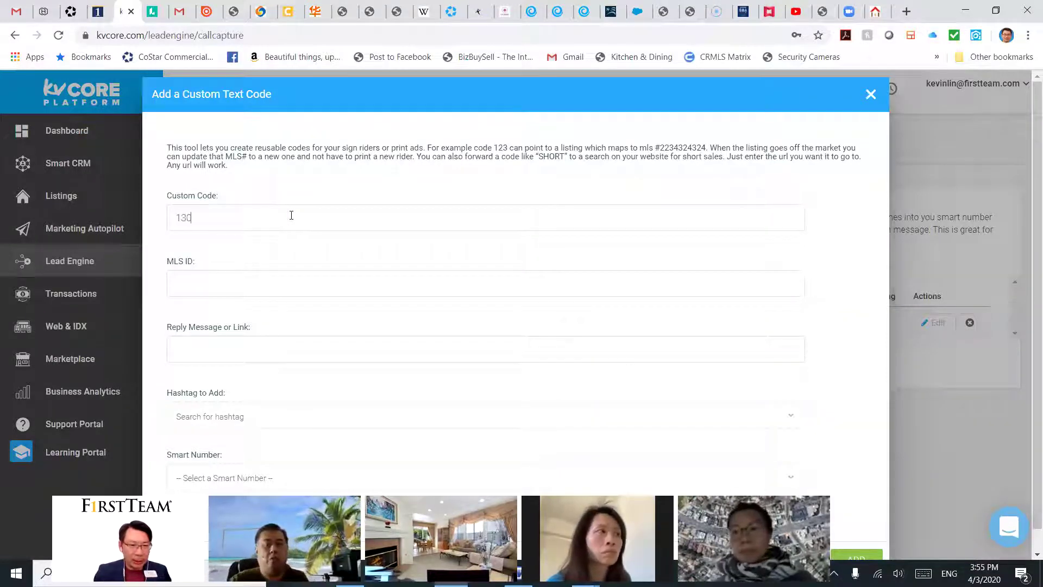
{"action": "left_click", "coordinate": [277, 288]}
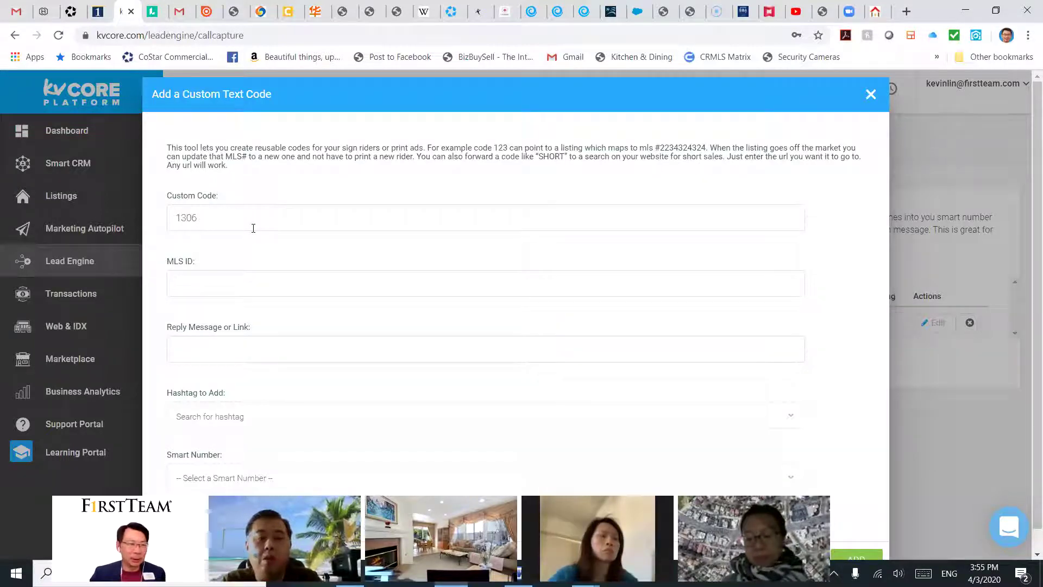
{"action": "type", "text": "TR"}
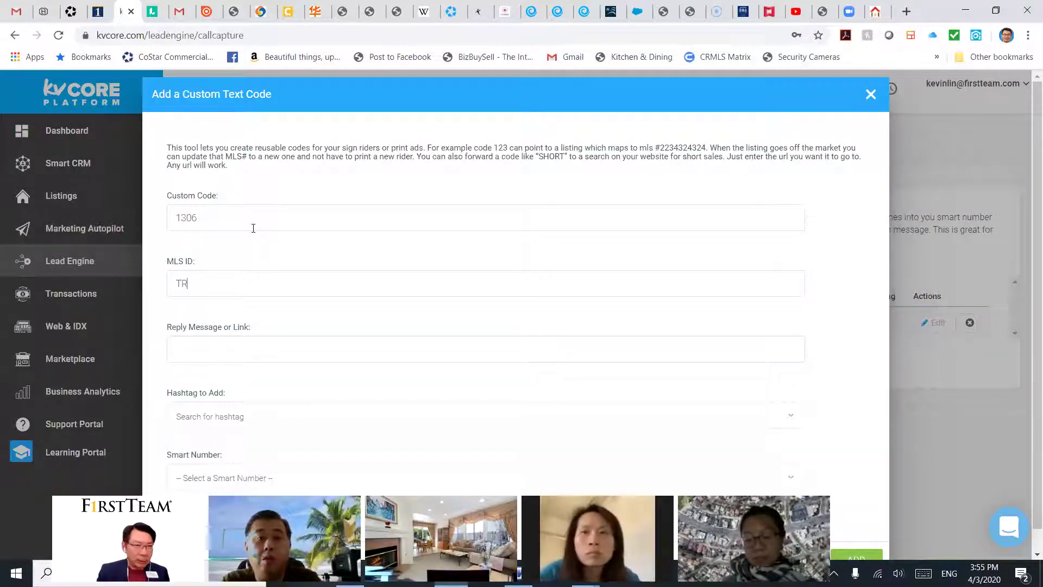
{"action": "type", "text": "20065208"}
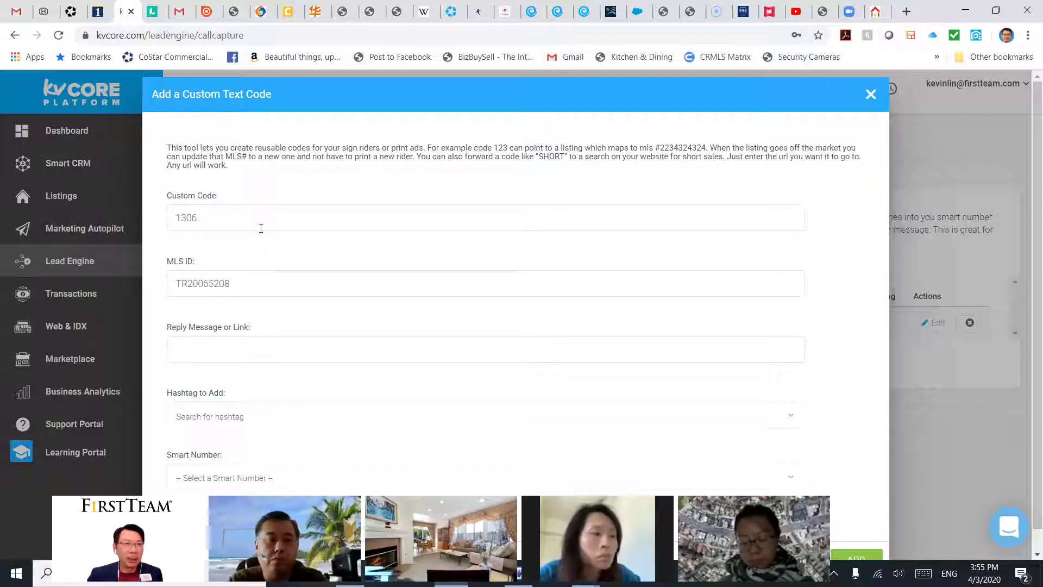
{"action": "scroll", "coordinate": [377, 277], "scroll_direction": "down", "scroll_amount": 1}
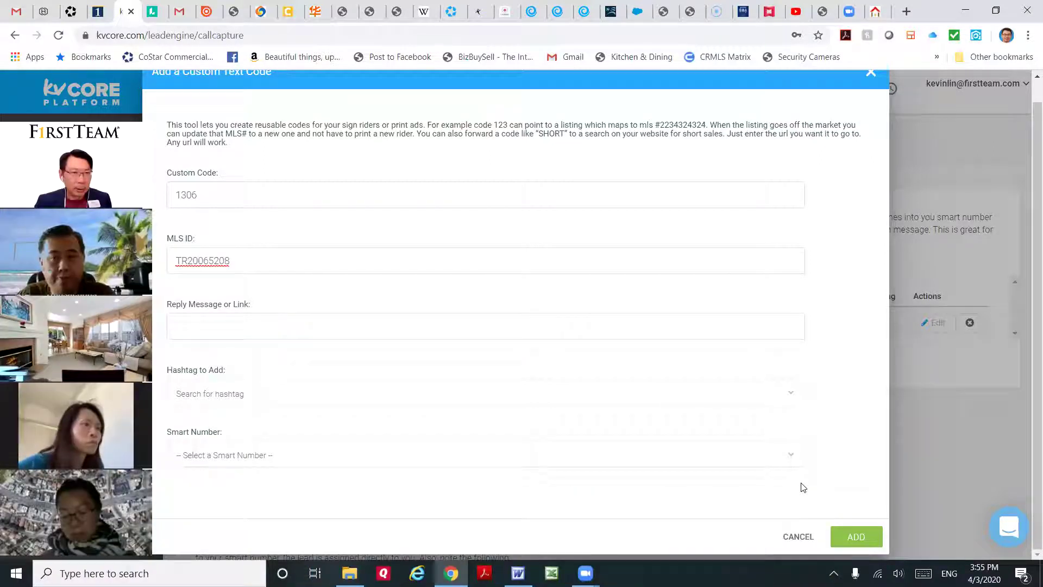
{"action": "left_click", "coordinate": [349, 454]}
{"action": "left_click", "coordinate": [222, 428]}
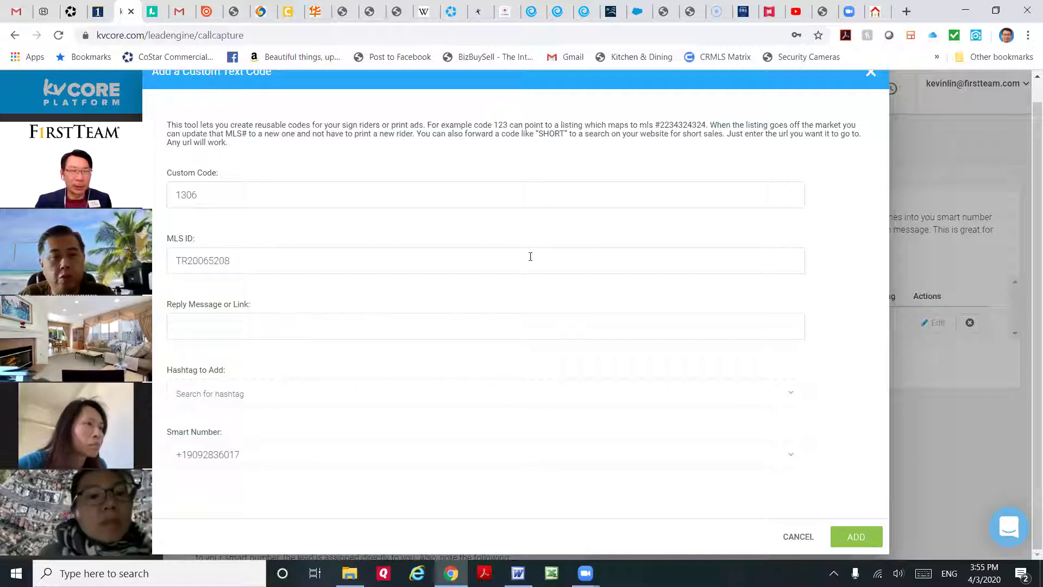
Step: Copy the Matterport 3D tour web address from the tour's tab
{"action": "left_click", "coordinate": [771, 13]}
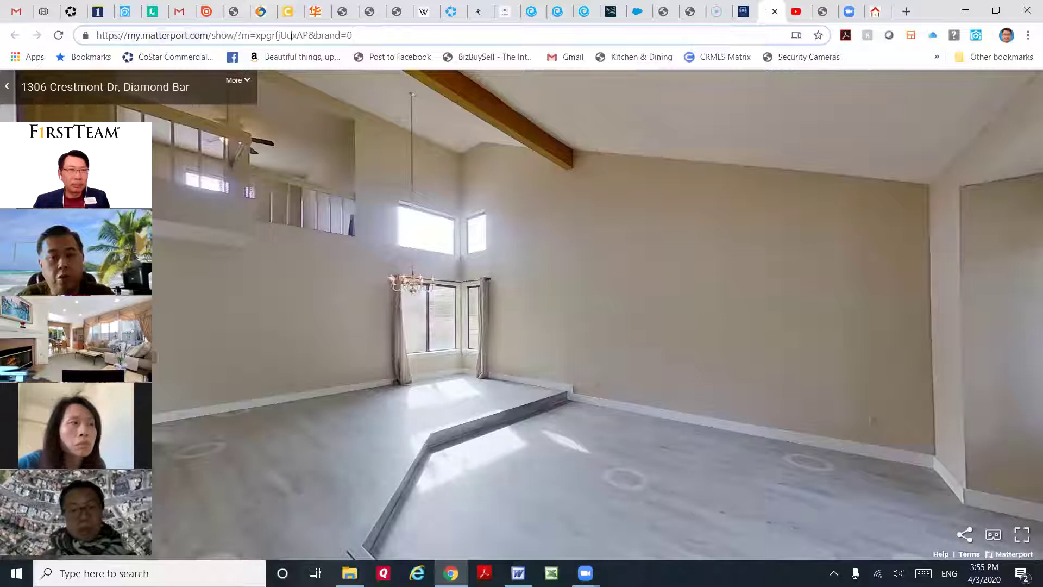
{"action": "left_click_drag", "start_coordinate": [352, 35], "coordinate": [98, 36]}
{"action": "key", "text": "ctrl+c"}
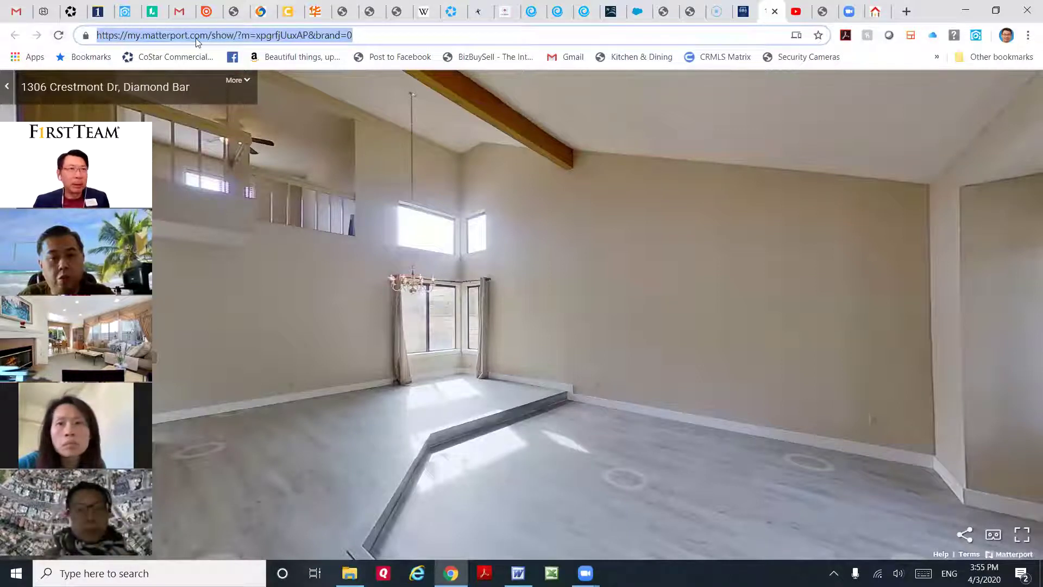
{"action": "left_click", "coordinate": [126, 12]}
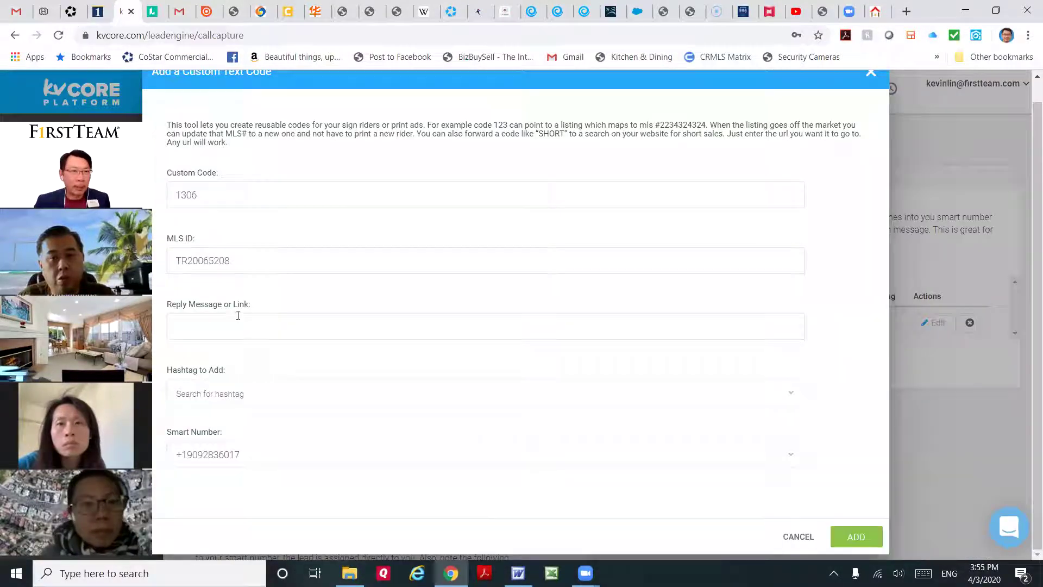
Step: Paste the Matterport tour link as the reply message and save custom text code 1306
{"action": "key", "text": "ctrl+v"}
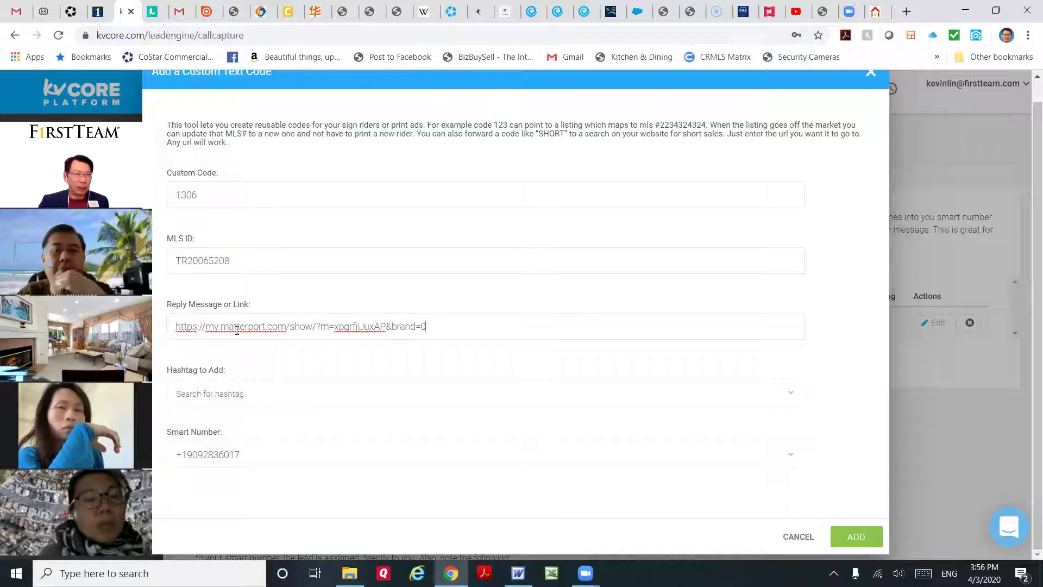
{"action": "left_click", "coordinate": [217, 390]}
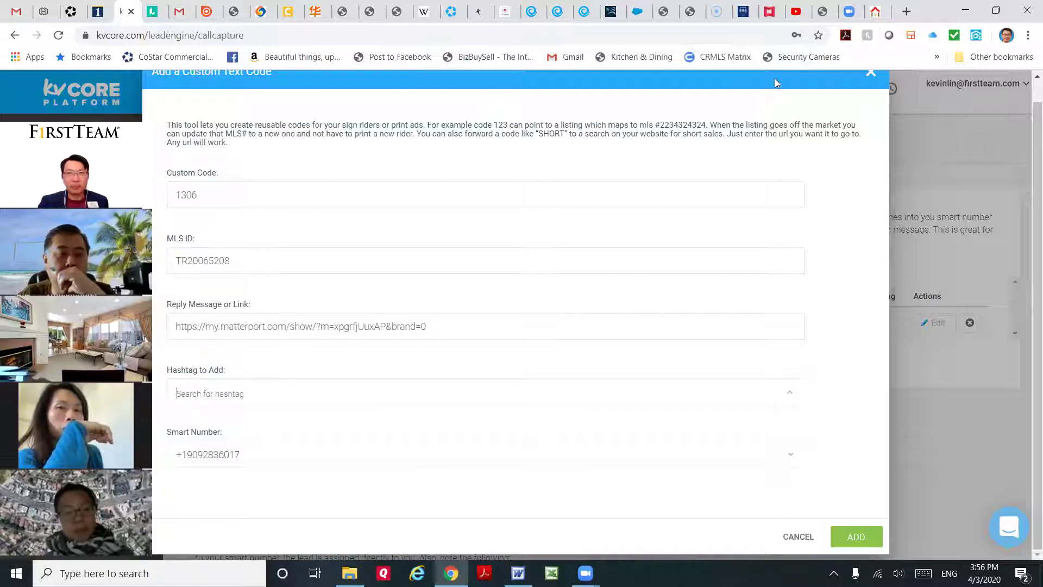
{"action": "triple_click", "coordinate": [769, 97]}
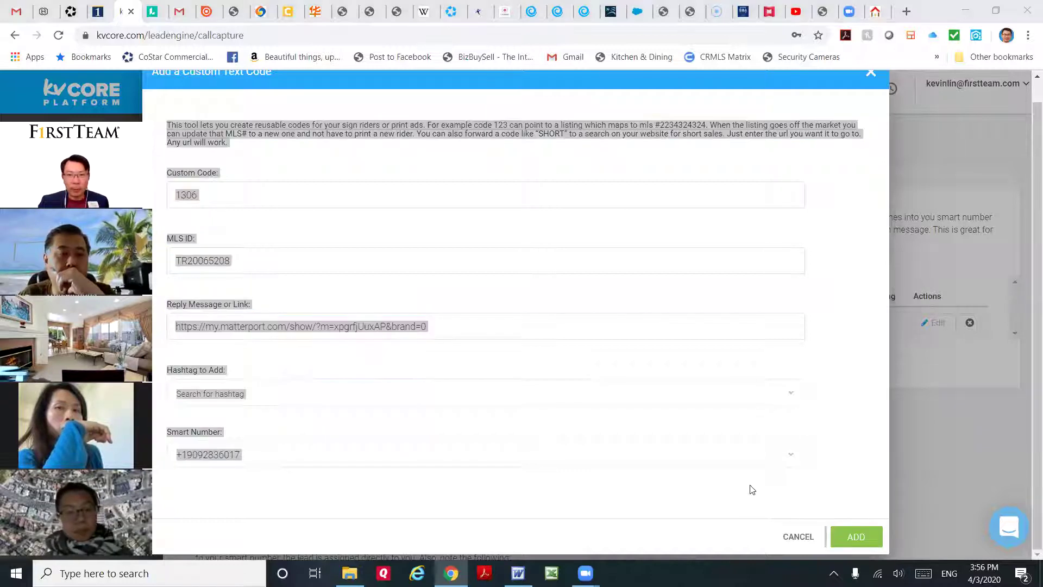
{"action": "left_click", "coordinate": [856, 536]}
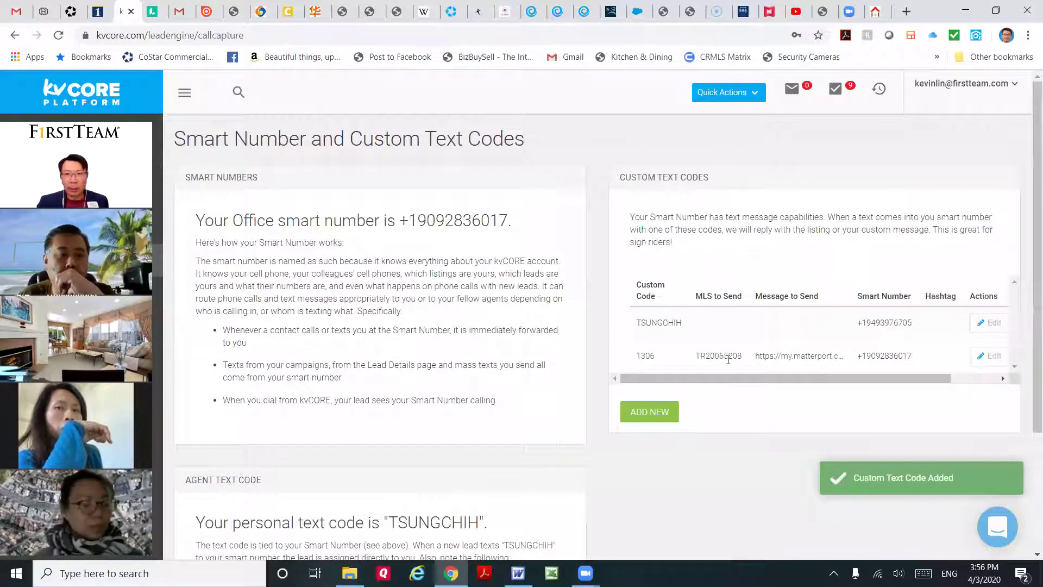
{"action": "left_click_drag", "start_coordinate": [892, 379], "coordinate": [784, 378]}
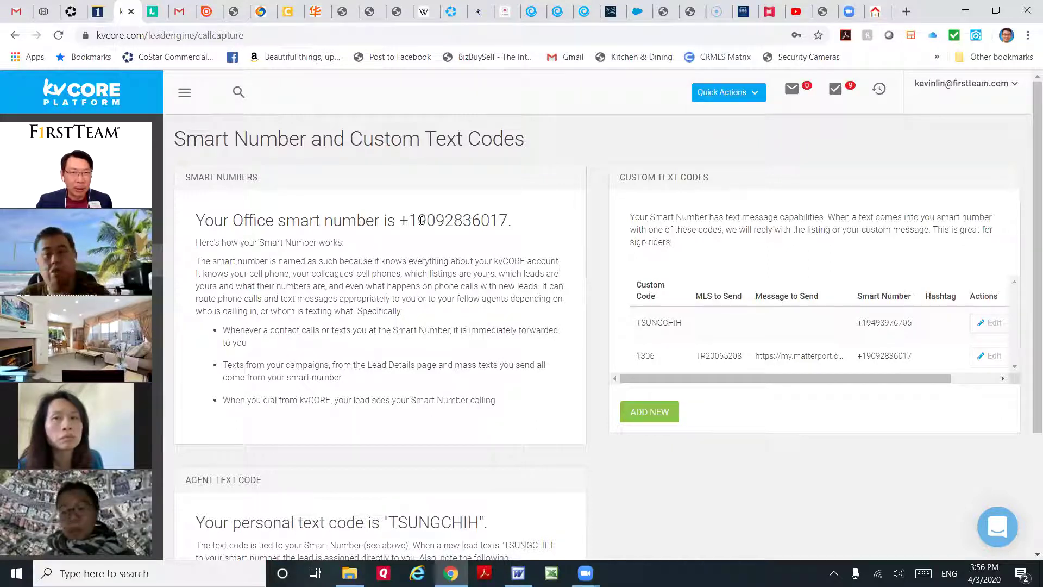
{"action": "left_click_drag", "start_coordinate": [421, 220], "coordinate": [557, 243]}
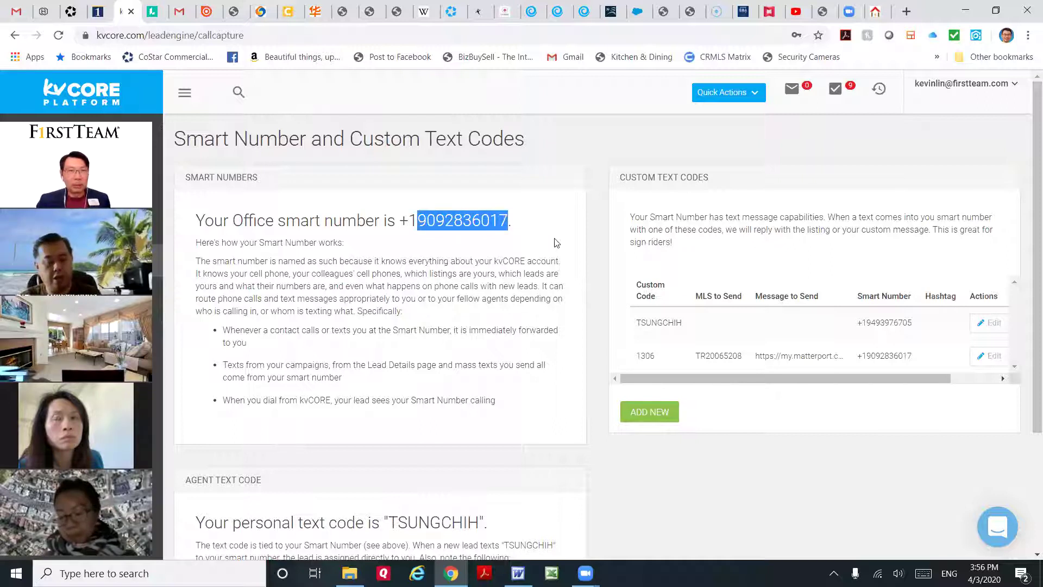